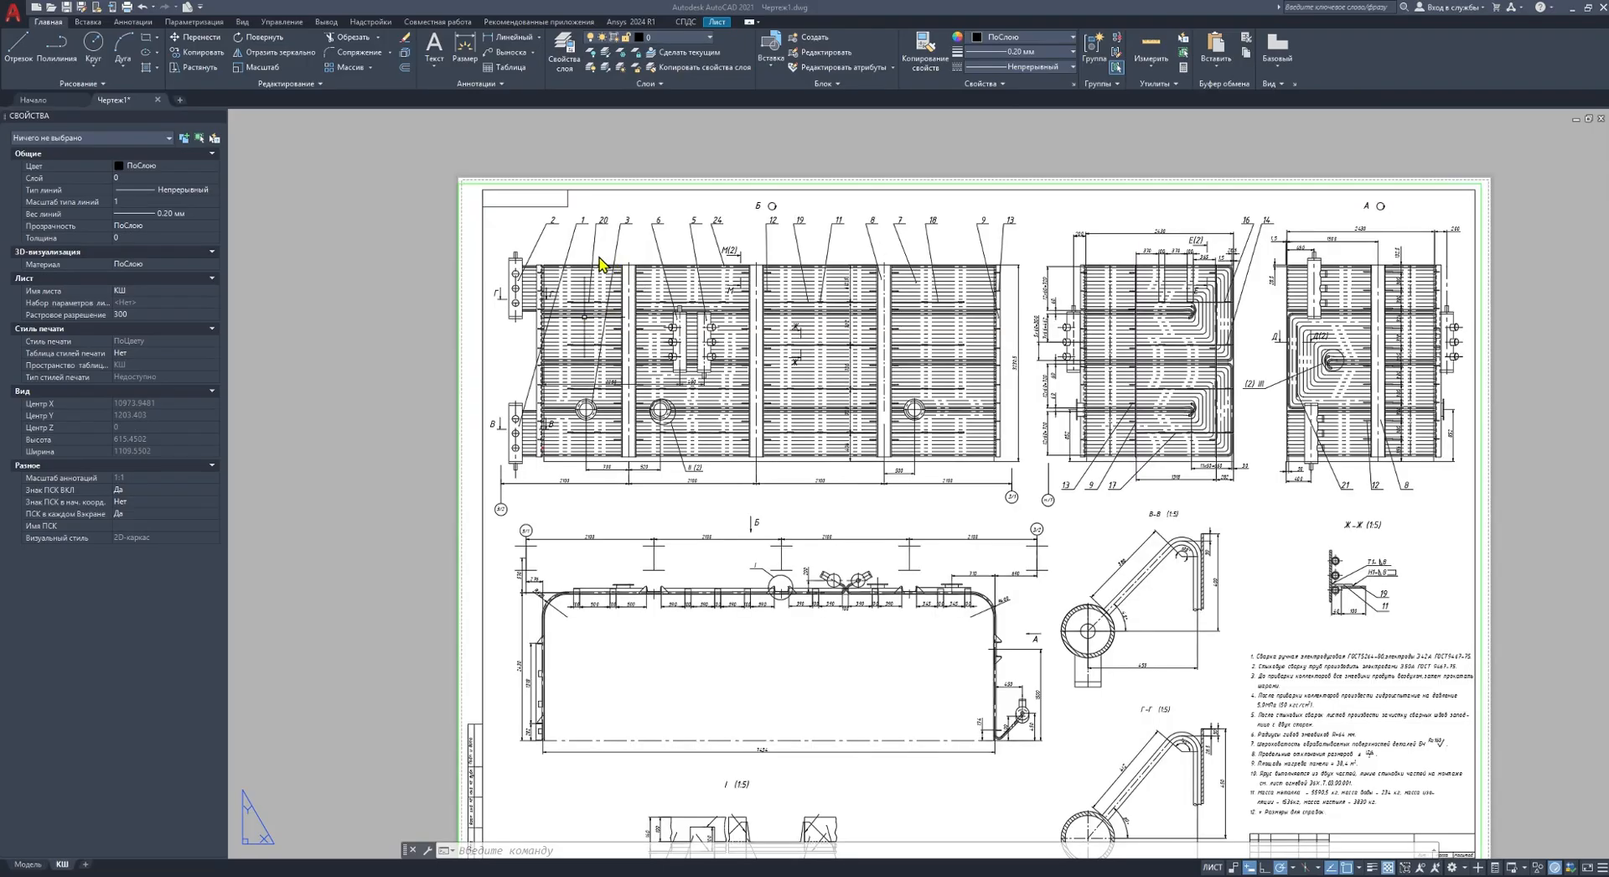
Examine the drawing sheet and front view Б of the panel, including its tubes, collectors, openings and 2100 mm spacing dimensions.
{"action": "scroll", "coordinate": [704, 284], "scroll_direction": "down", "scroll_amount": 2}
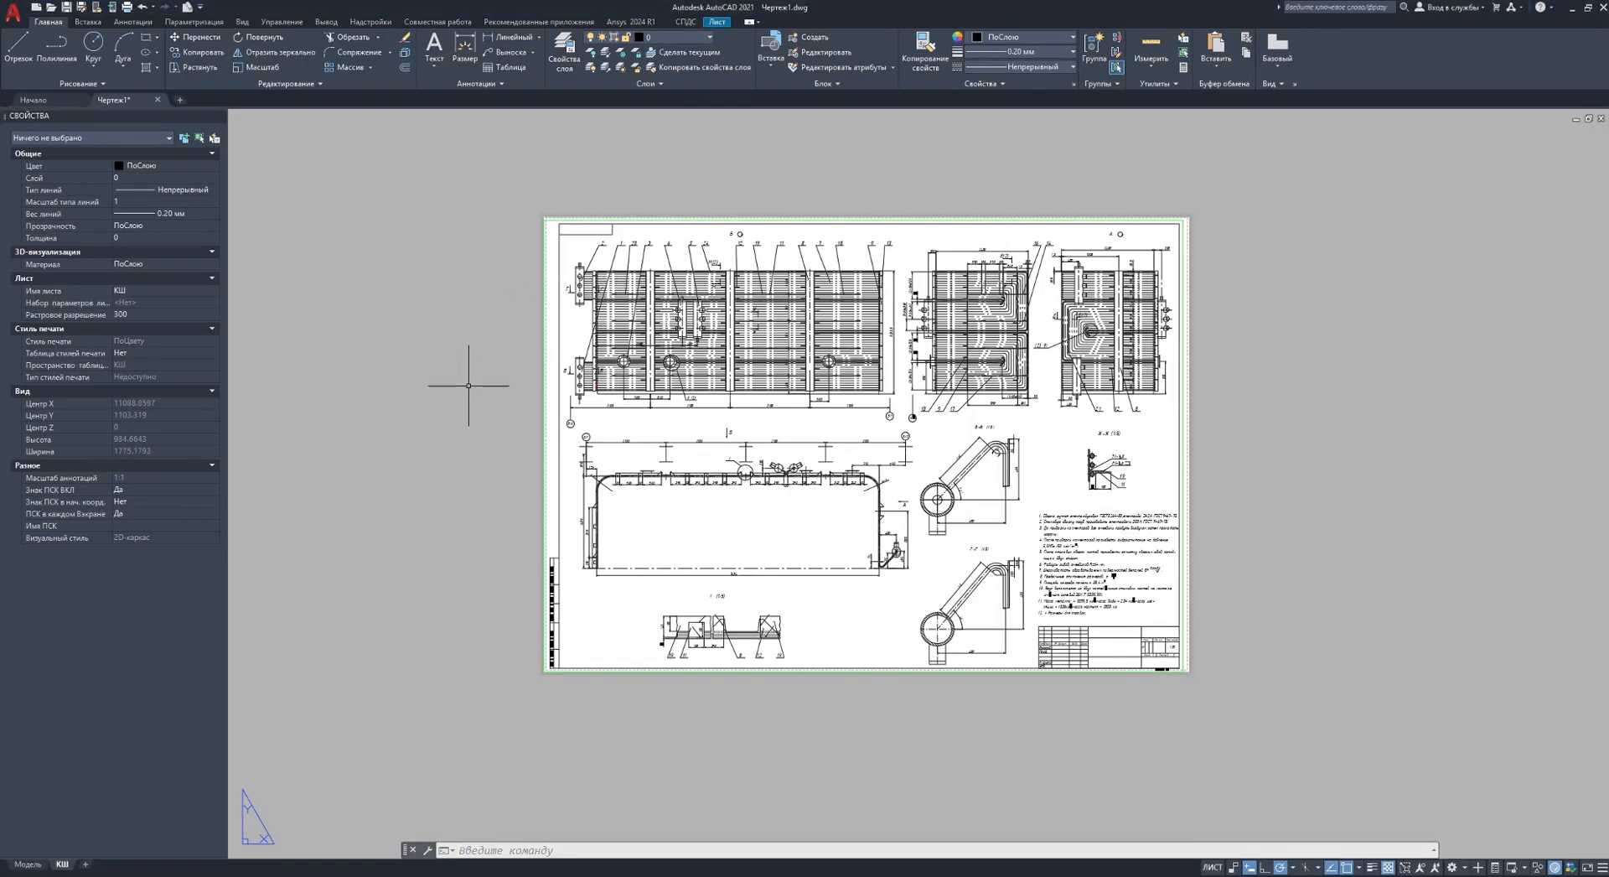
{"action": "scroll", "coordinate": [618, 256], "scroll_direction": "up", "scroll_amount": 6}
{"action": "scroll", "coordinate": [700, 246], "scroll_direction": "down", "scroll_amount": 2}
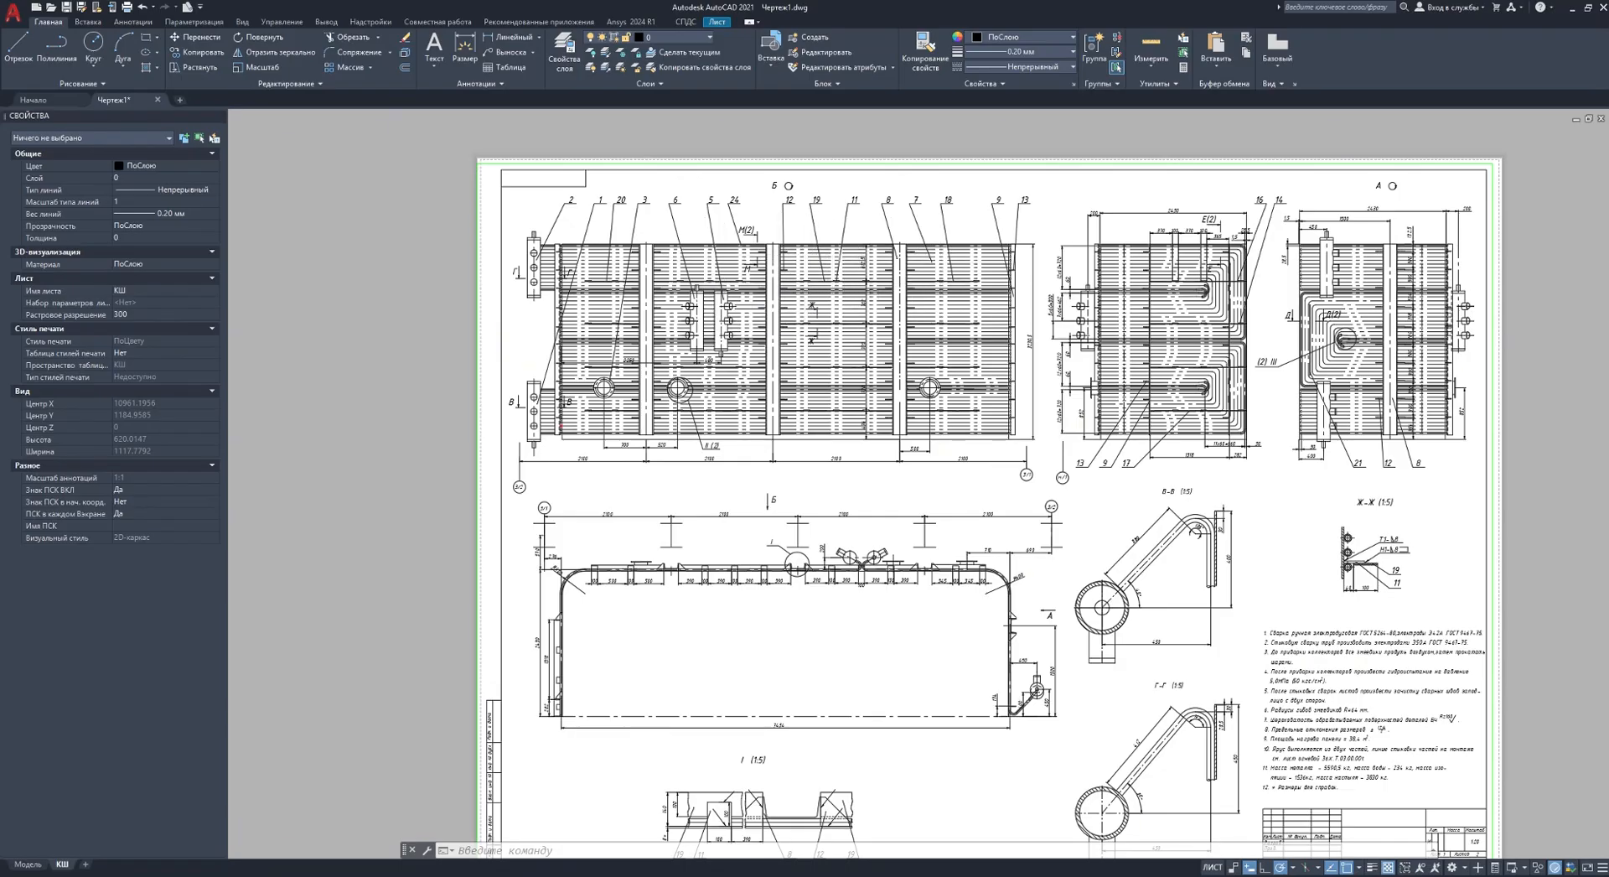
{"action": "scroll", "coordinate": [742, 260], "scroll_direction": "up", "scroll_amount": 4}
{"action": "scroll", "coordinate": [872, 265], "scroll_direction": "down", "scroll_amount": 4}
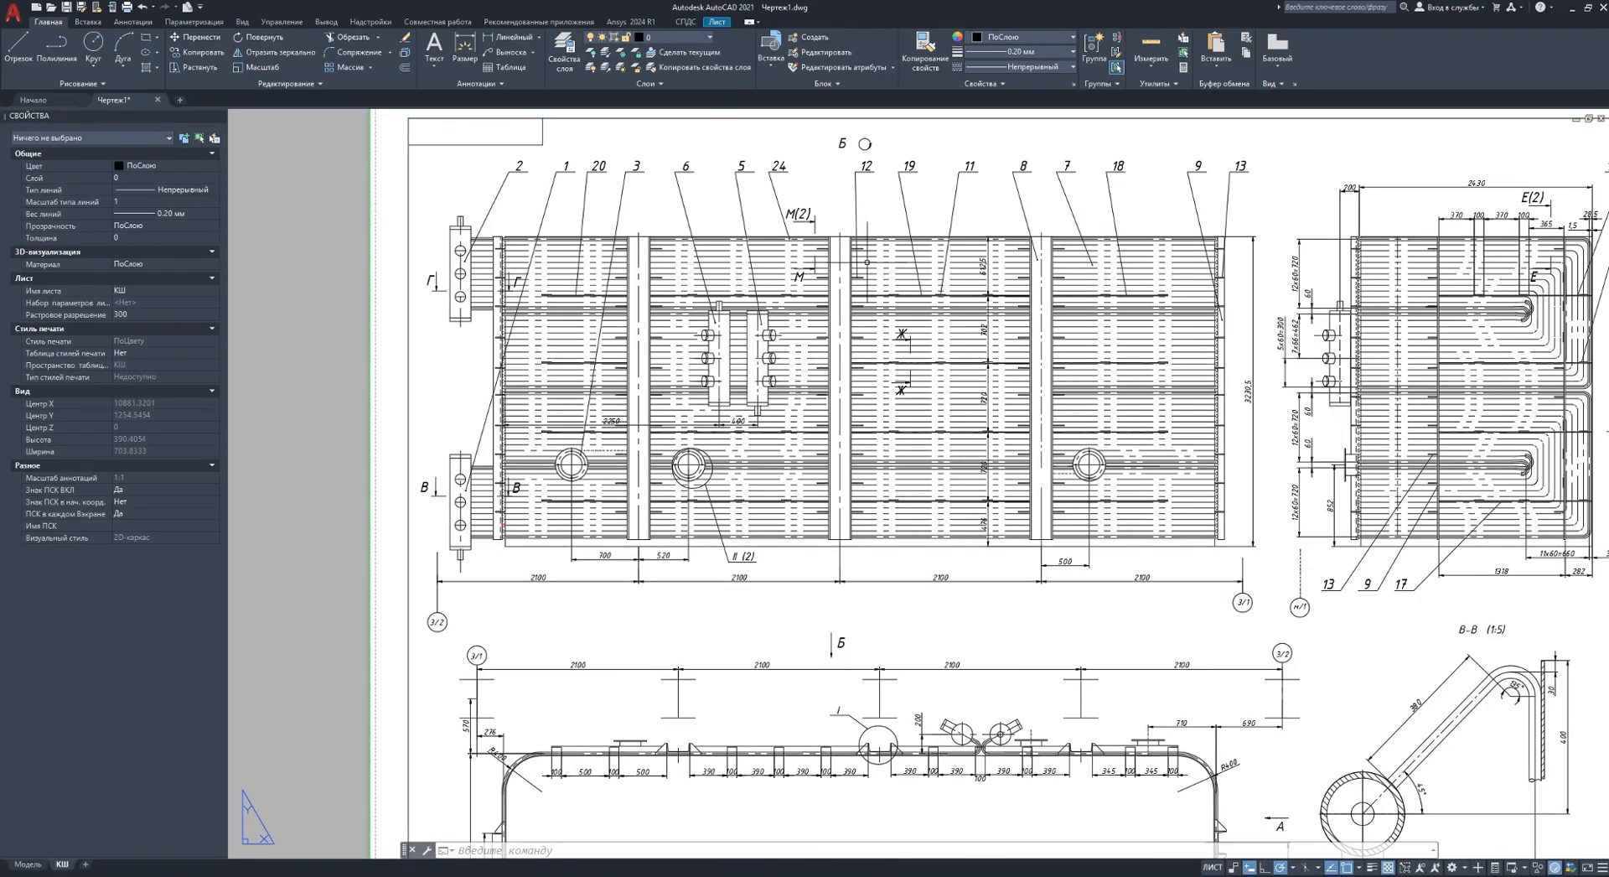
{"action": "scroll", "coordinate": [654, 266], "scroll_direction": "up", "scroll_amount": 2}
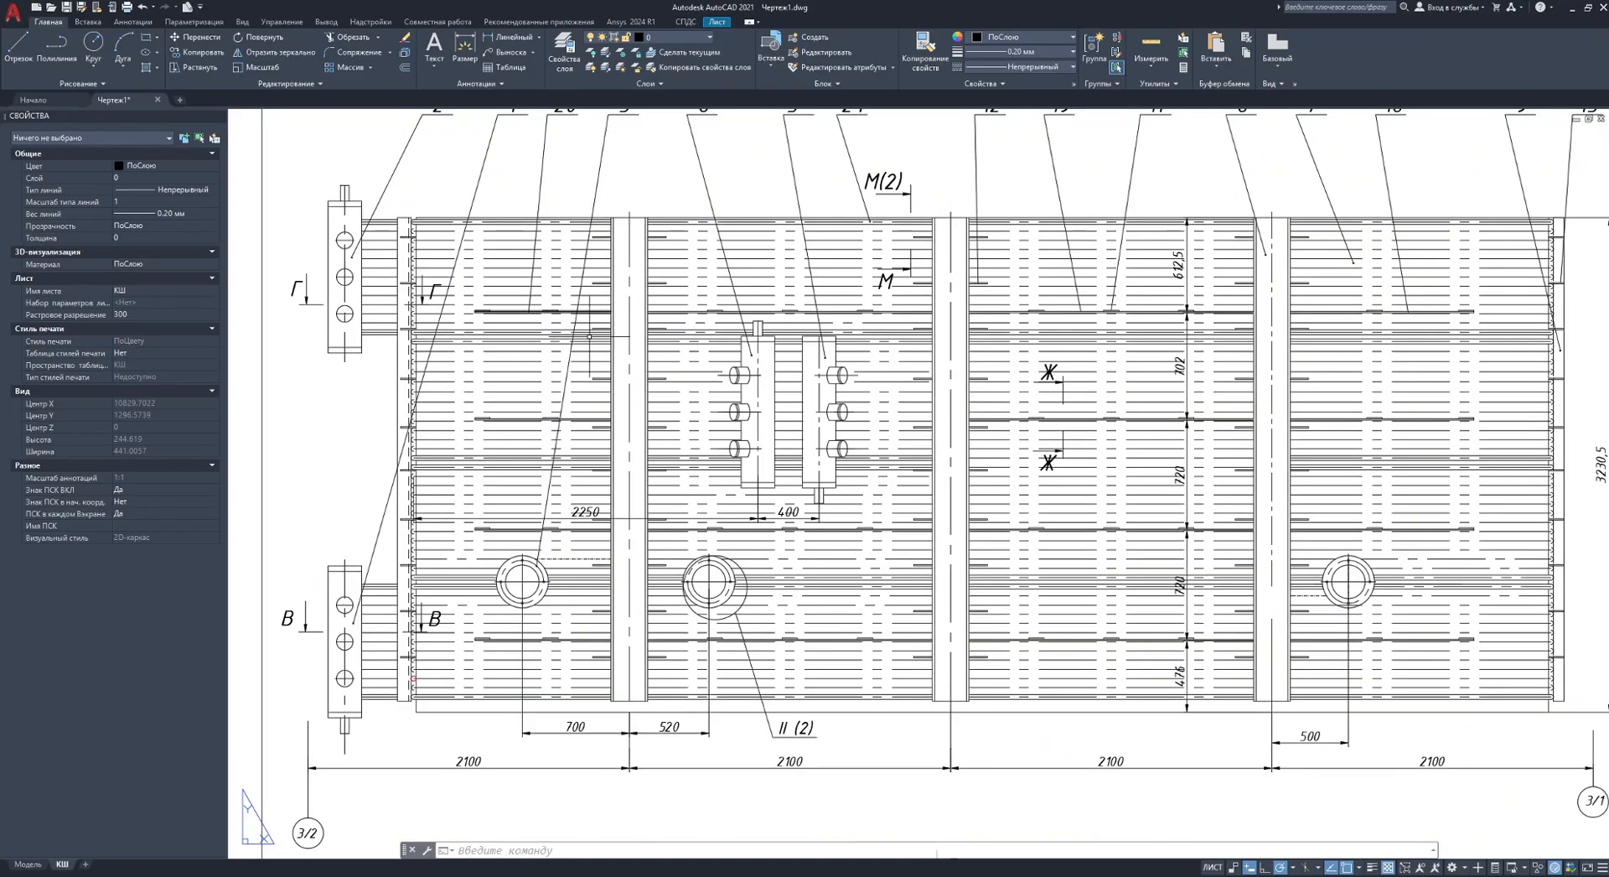
{"action": "scroll", "coordinate": [554, 336], "scroll_direction": "up", "scroll_amount": 4}
{"action": "scroll", "coordinate": [710, 323], "scroll_direction": "down", "scroll_amount": 4}
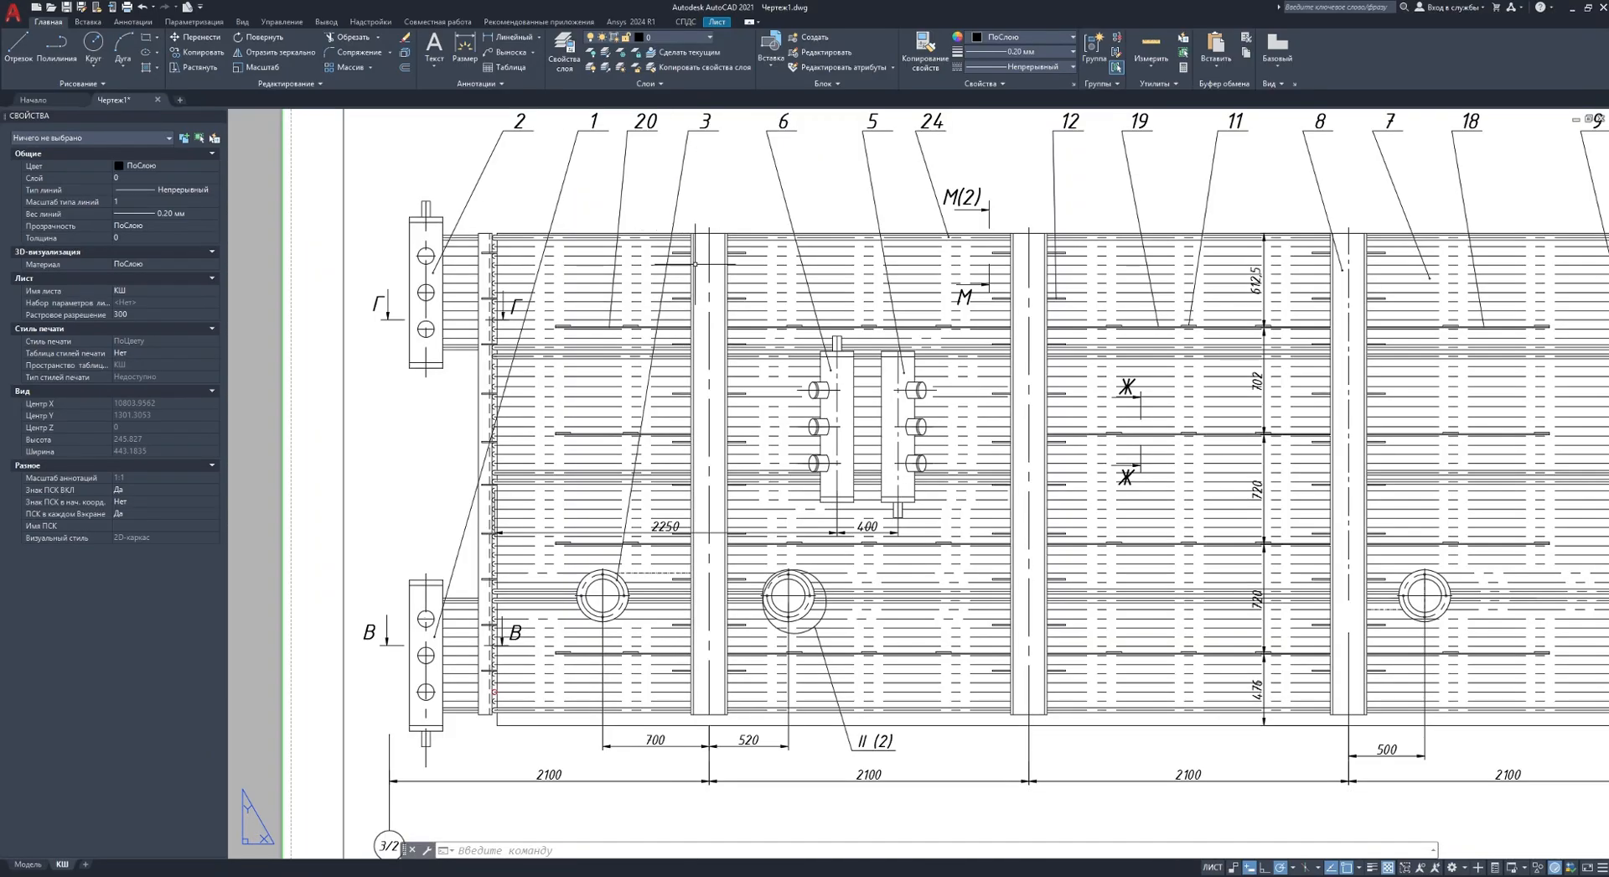
{"action": "scroll", "coordinate": [702, 390], "scroll_direction": "down", "scroll_amount": 2}
{"action": "scroll", "coordinate": [904, 363], "scroll_direction": "down", "scroll_amount": 2}
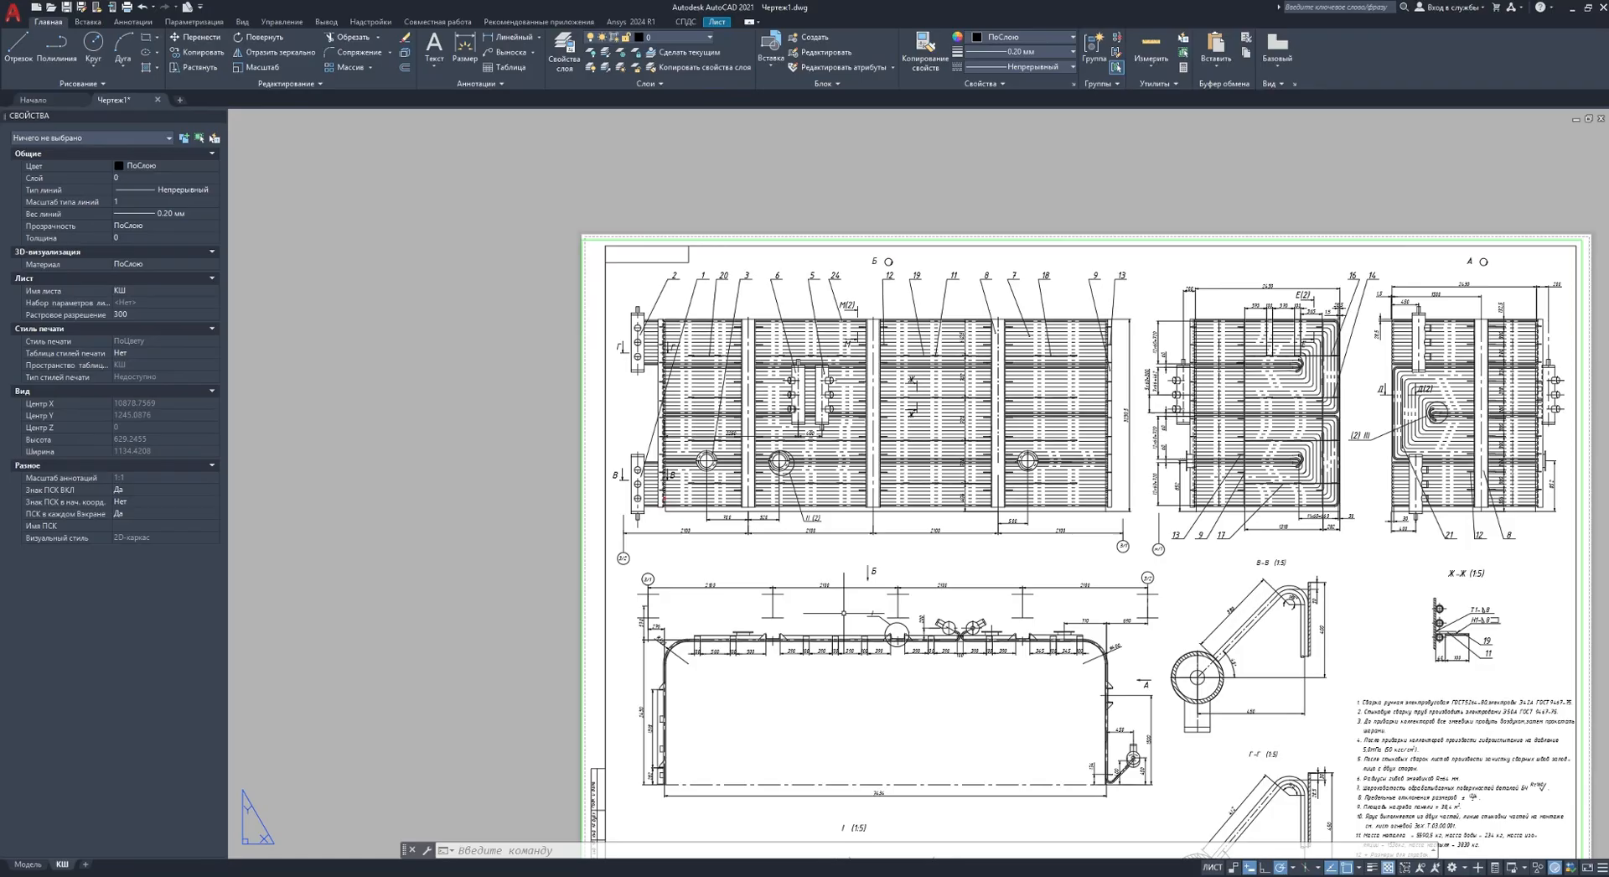
Examine the channel supports and rib spacing in the plan section, and the enlarged detail I (1:5).
{"action": "scroll", "coordinate": [838, 612], "scroll_direction": "up", "scroll_amount": 10}
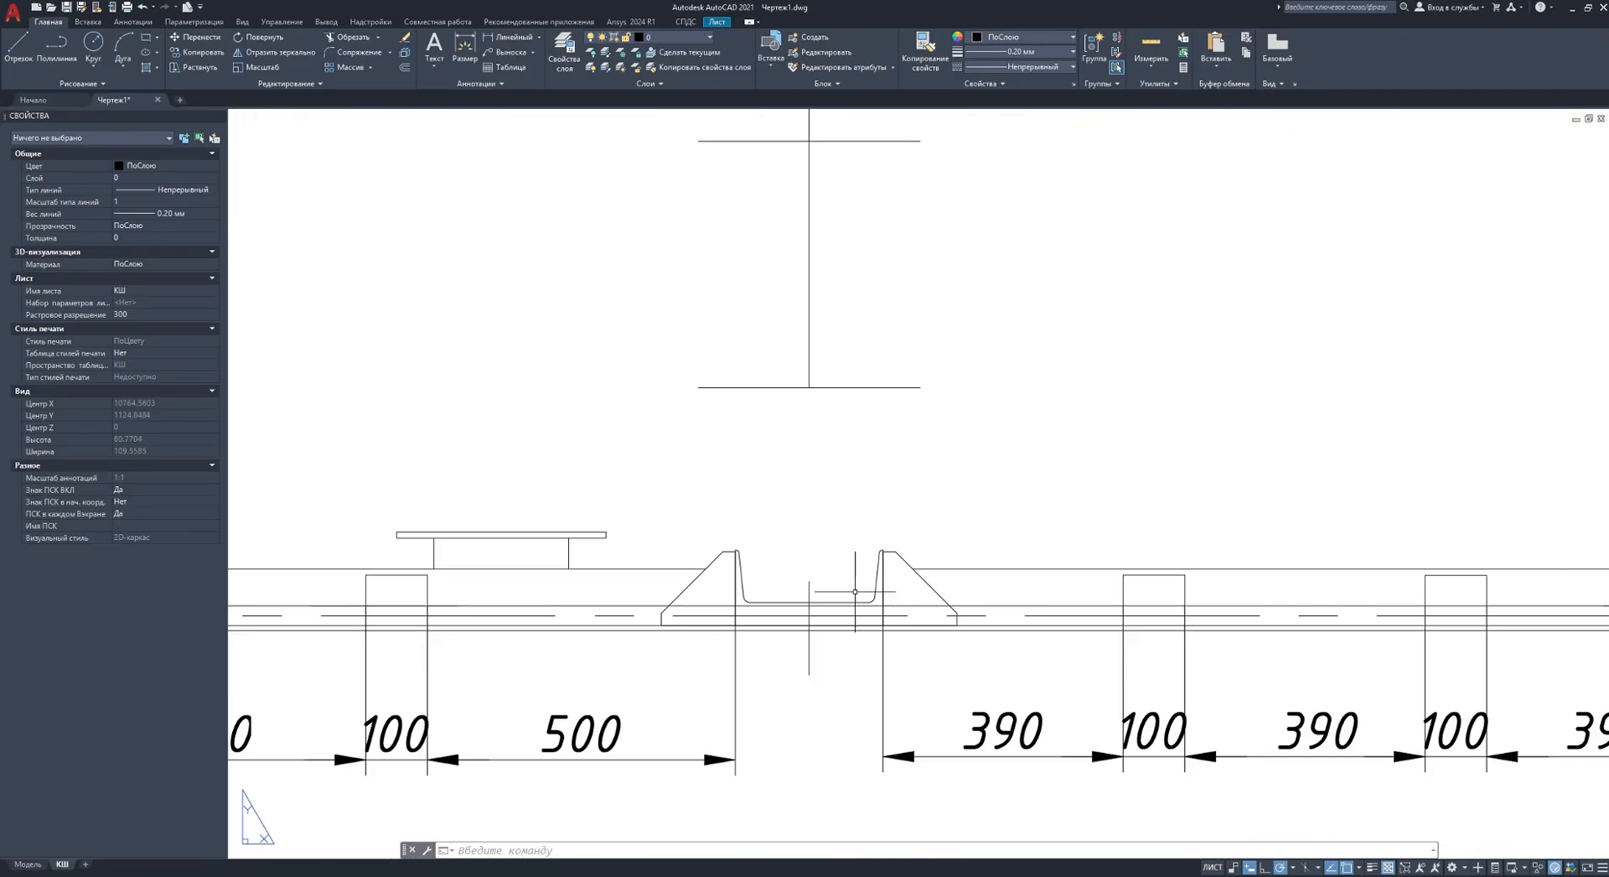
{"action": "scroll", "coordinate": [855, 592], "scroll_direction": "down", "scroll_amount": 6}
{"action": "scroll", "coordinate": [763, 597], "scroll_direction": "up", "scroll_amount": 3}
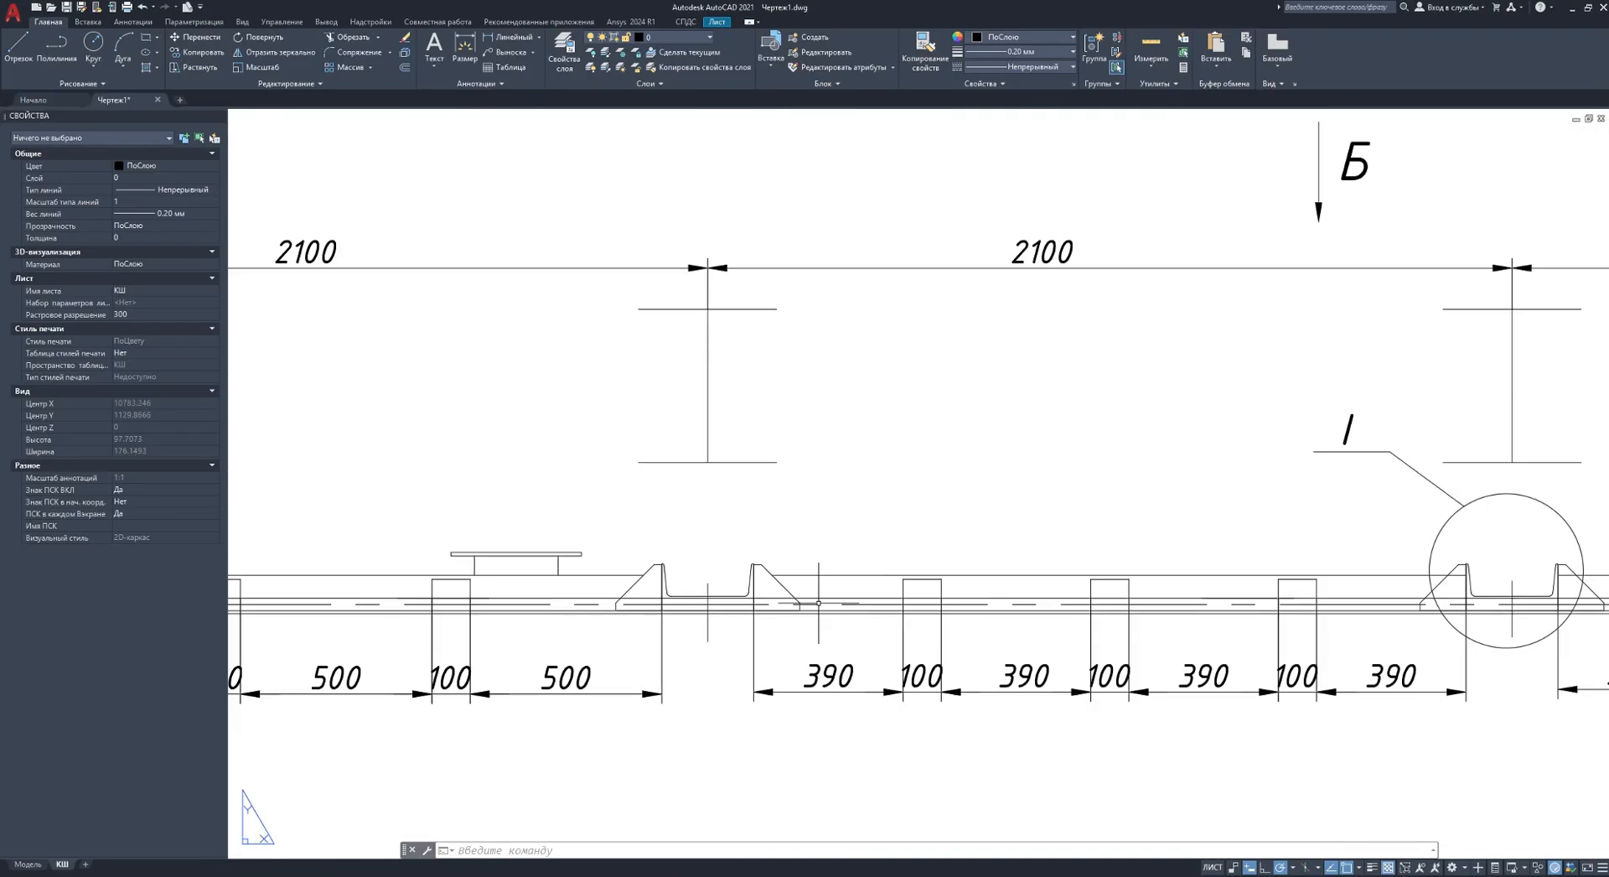
{"action": "scroll", "coordinate": [853, 578], "scroll_direction": "down", "scroll_amount": 9}
{"action": "scroll", "coordinate": [854, 581], "scroll_direction": "up", "scroll_amount": 8}
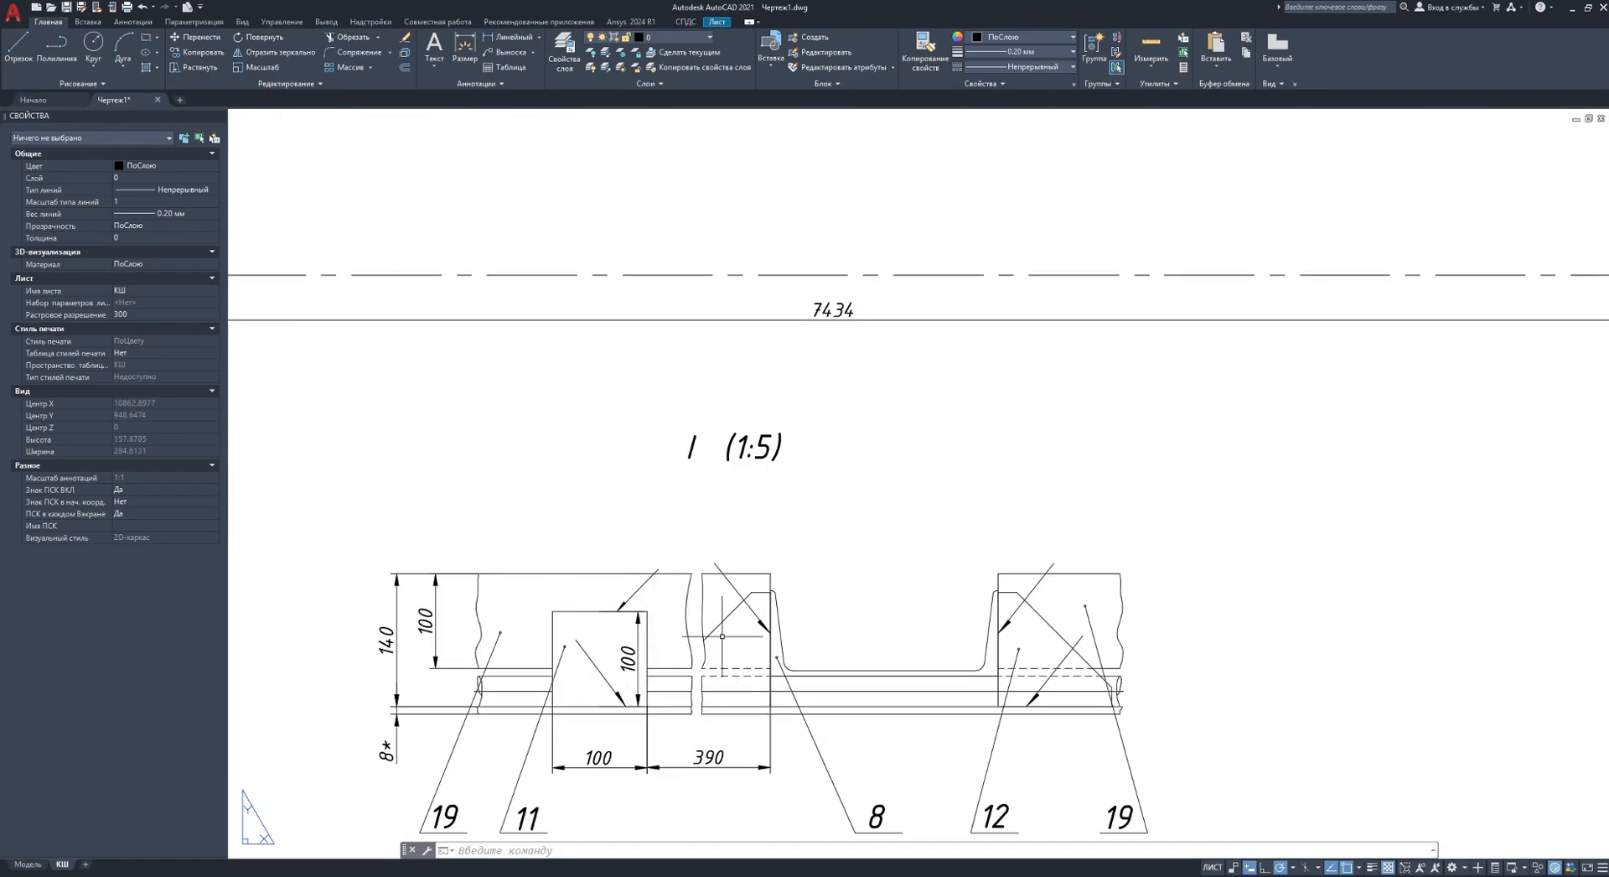
{"action": "scroll", "coordinate": [762, 622], "scroll_direction": "down", "scroll_amount": 8}
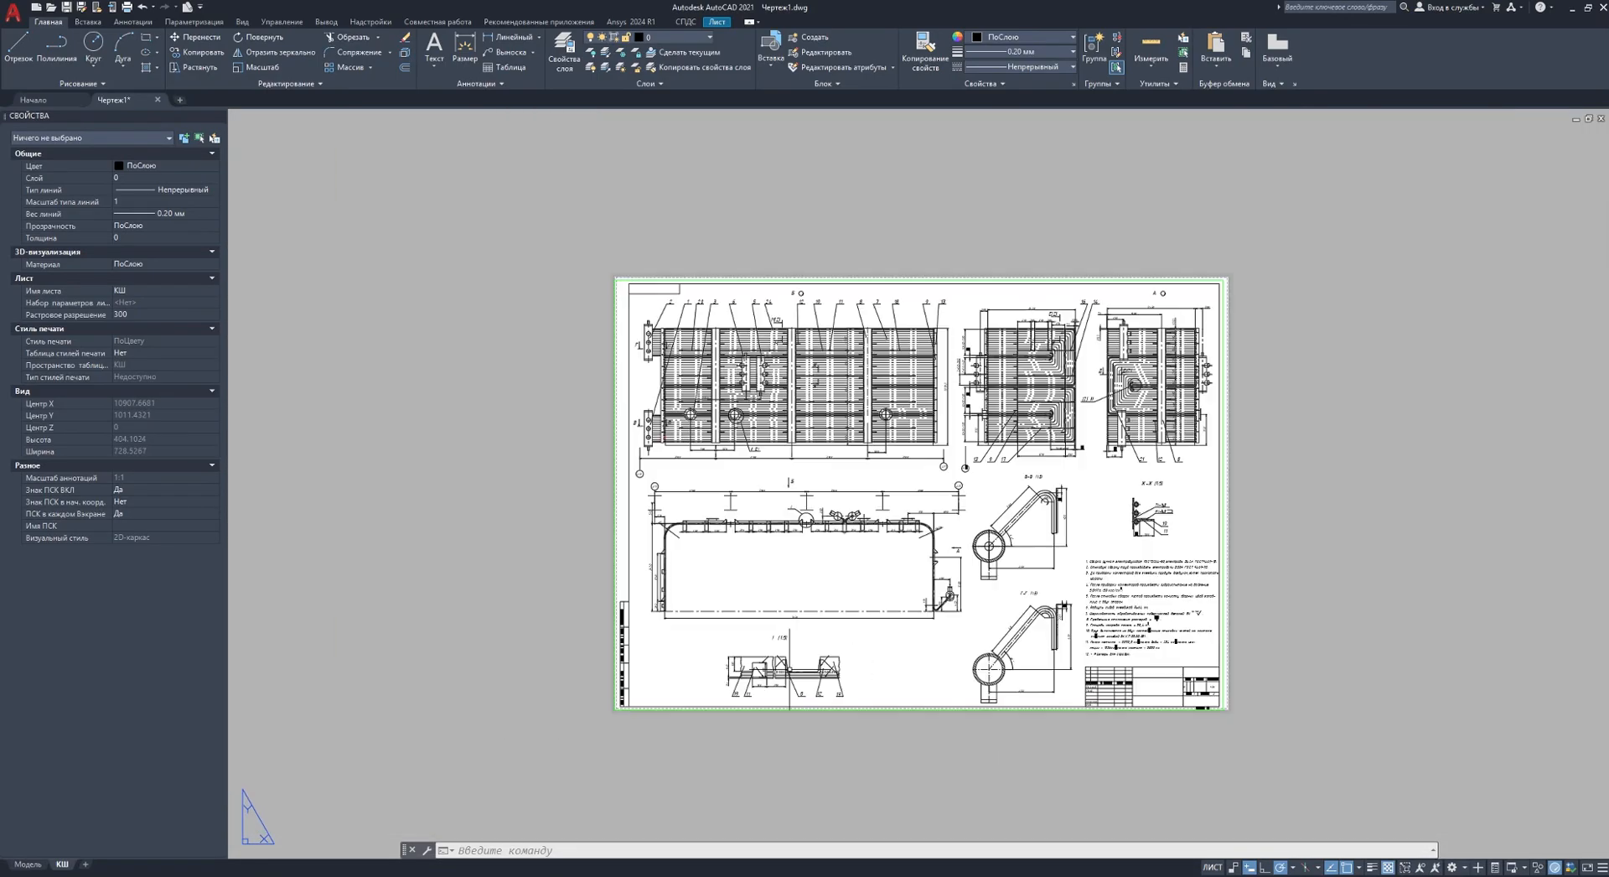
Examine the round openings in front view Б and compare them with the panel's side views, including view А.
{"action": "scroll", "coordinate": [796, 394], "scroll_direction": "up", "scroll_amount": 4}
{"action": "scroll", "coordinate": [731, 195], "scroll_direction": "up", "scroll_amount": 2}
{"action": "scroll", "coordinate": [886, 271], "scroll_direction": "down", "scroll_amount": 2}
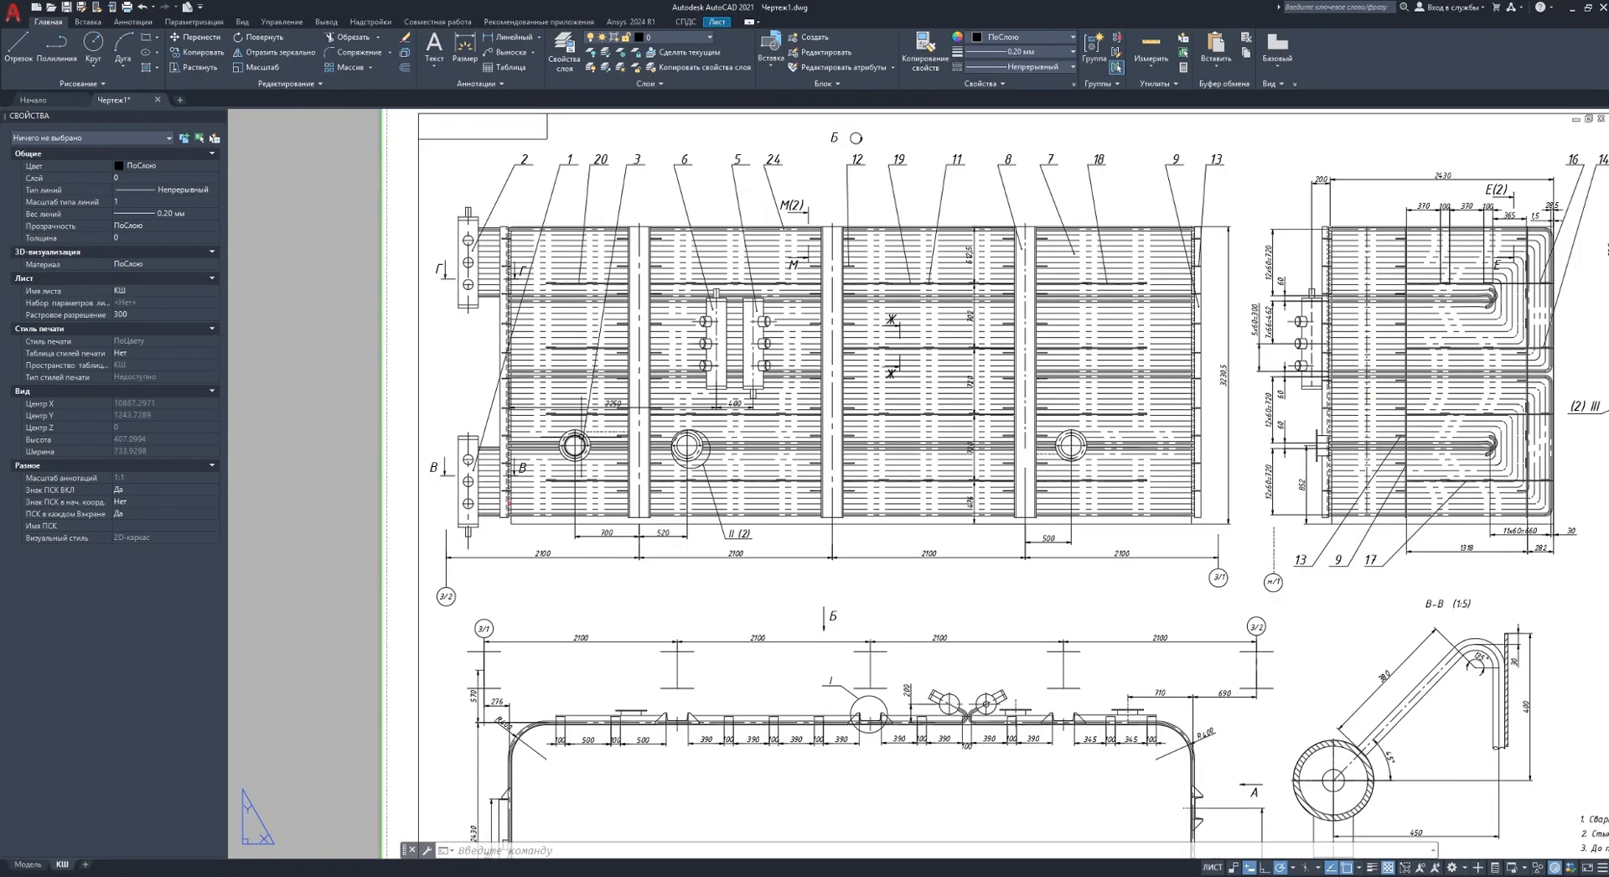
{"action": "mouse_move", "coordinate": [575, 432]}
{"action": "scroll", "coordinate": [954, 198], "scroll_direction": "up", "scroll_amount": 2}
{"action": "scroll", "coordinate": [925, 204], "scroll_direction": "down", "scroll_amount": 2}
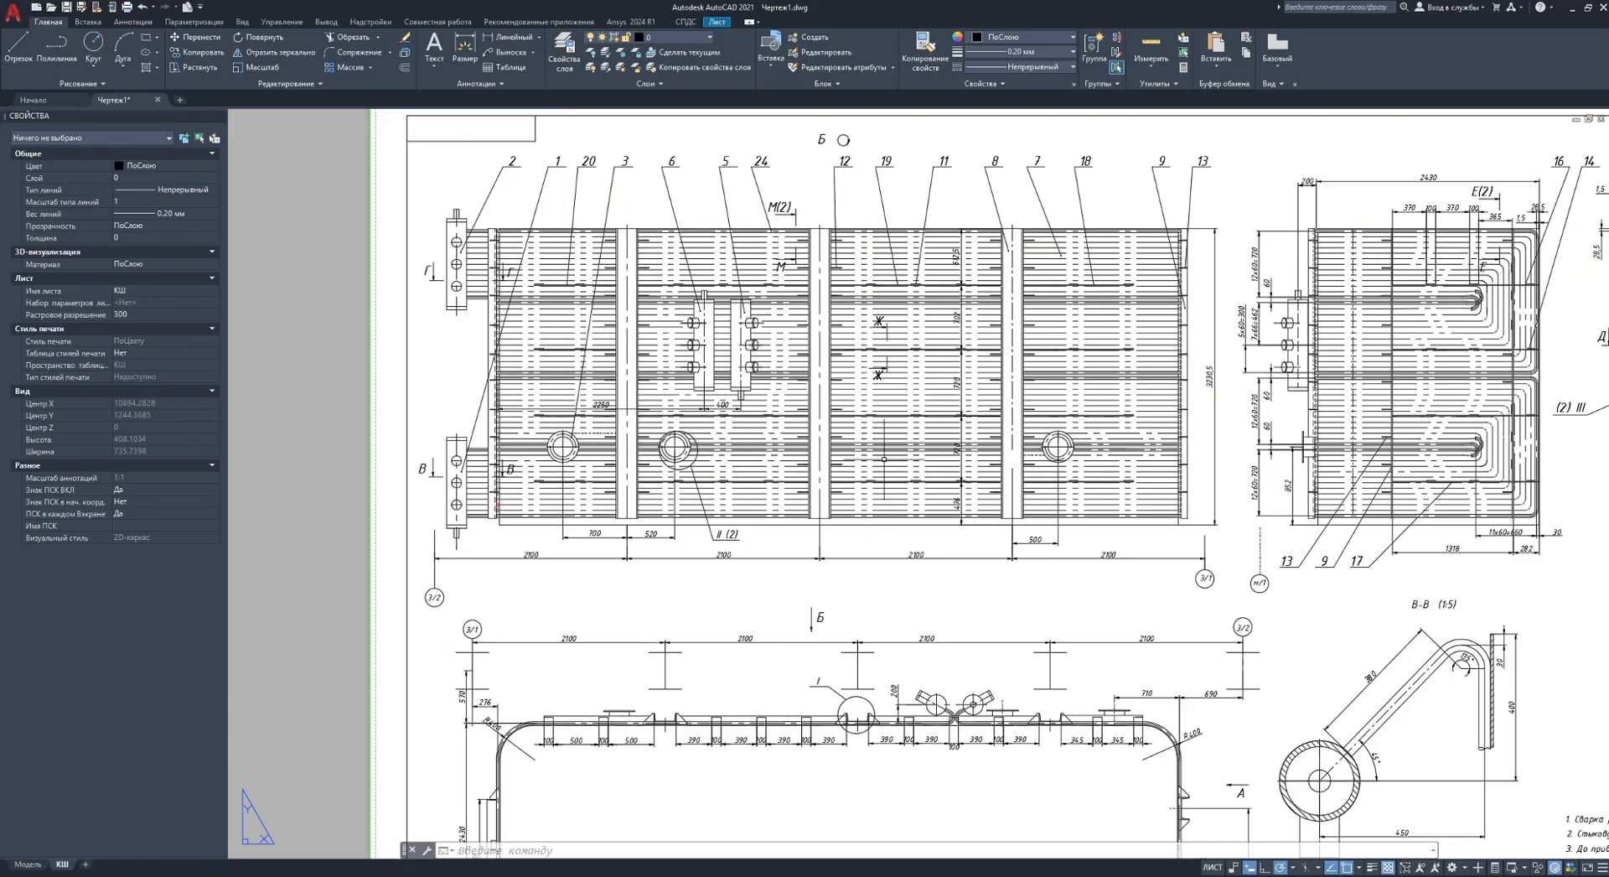
{"action": "scroll", "coordinate": [1009, 356], "scroll_direction": "up", "scroll_amount": 2}
{"action": "scroll", "coordinate": [892, 335], "scroll_direction": "down", "scroll_amount": 4}
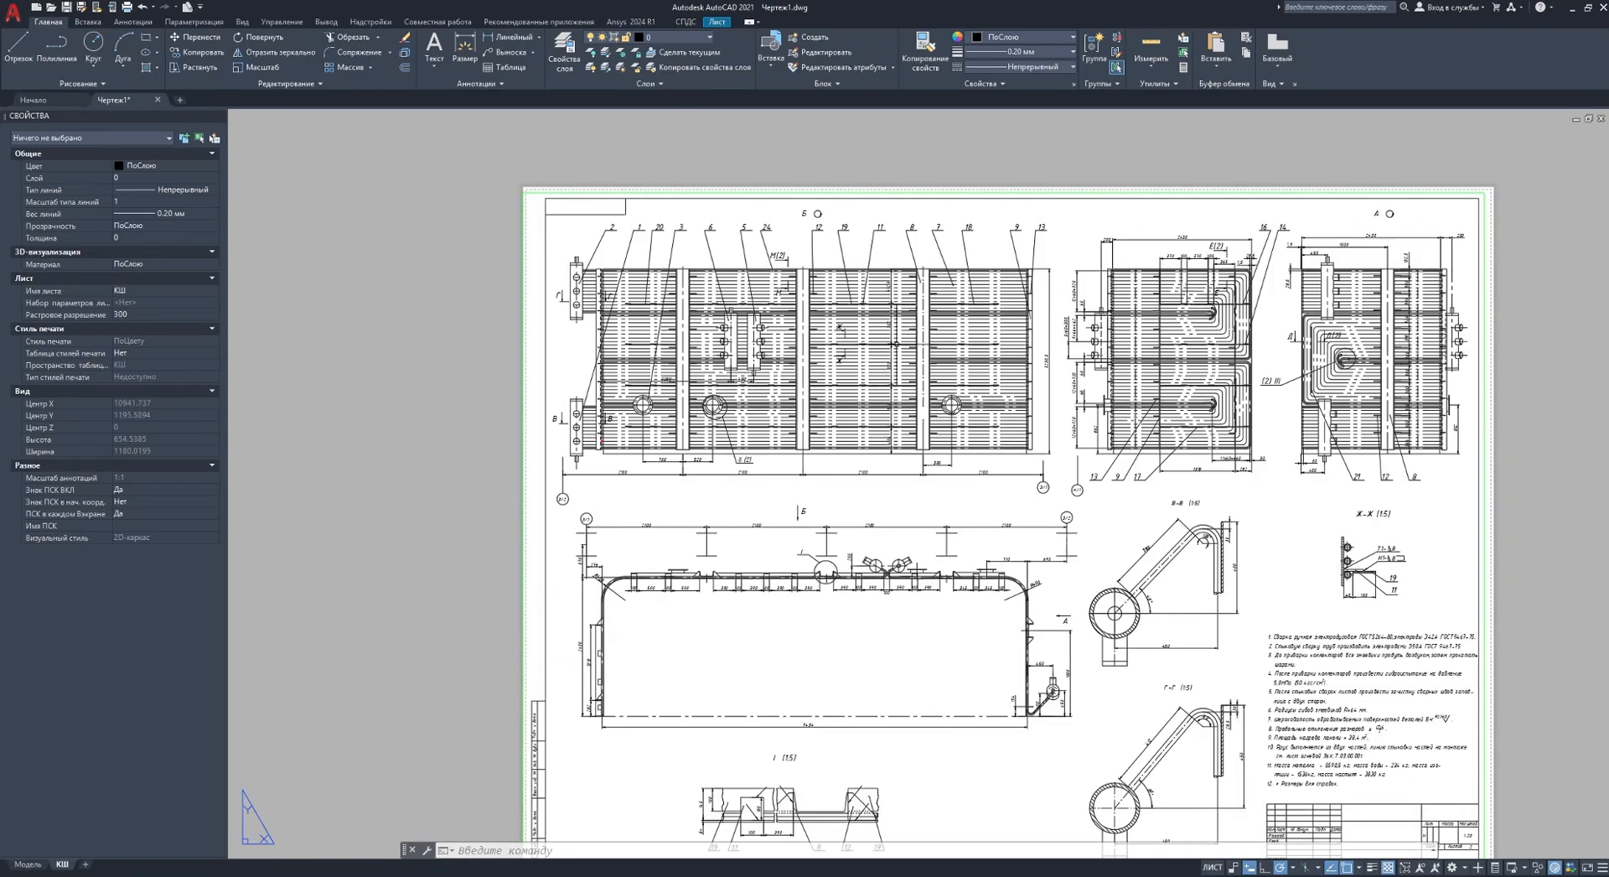
{"action": "scroll", "coordinate": [1452, 345], "scroll_direction": "up", "scroll_amount": 2}
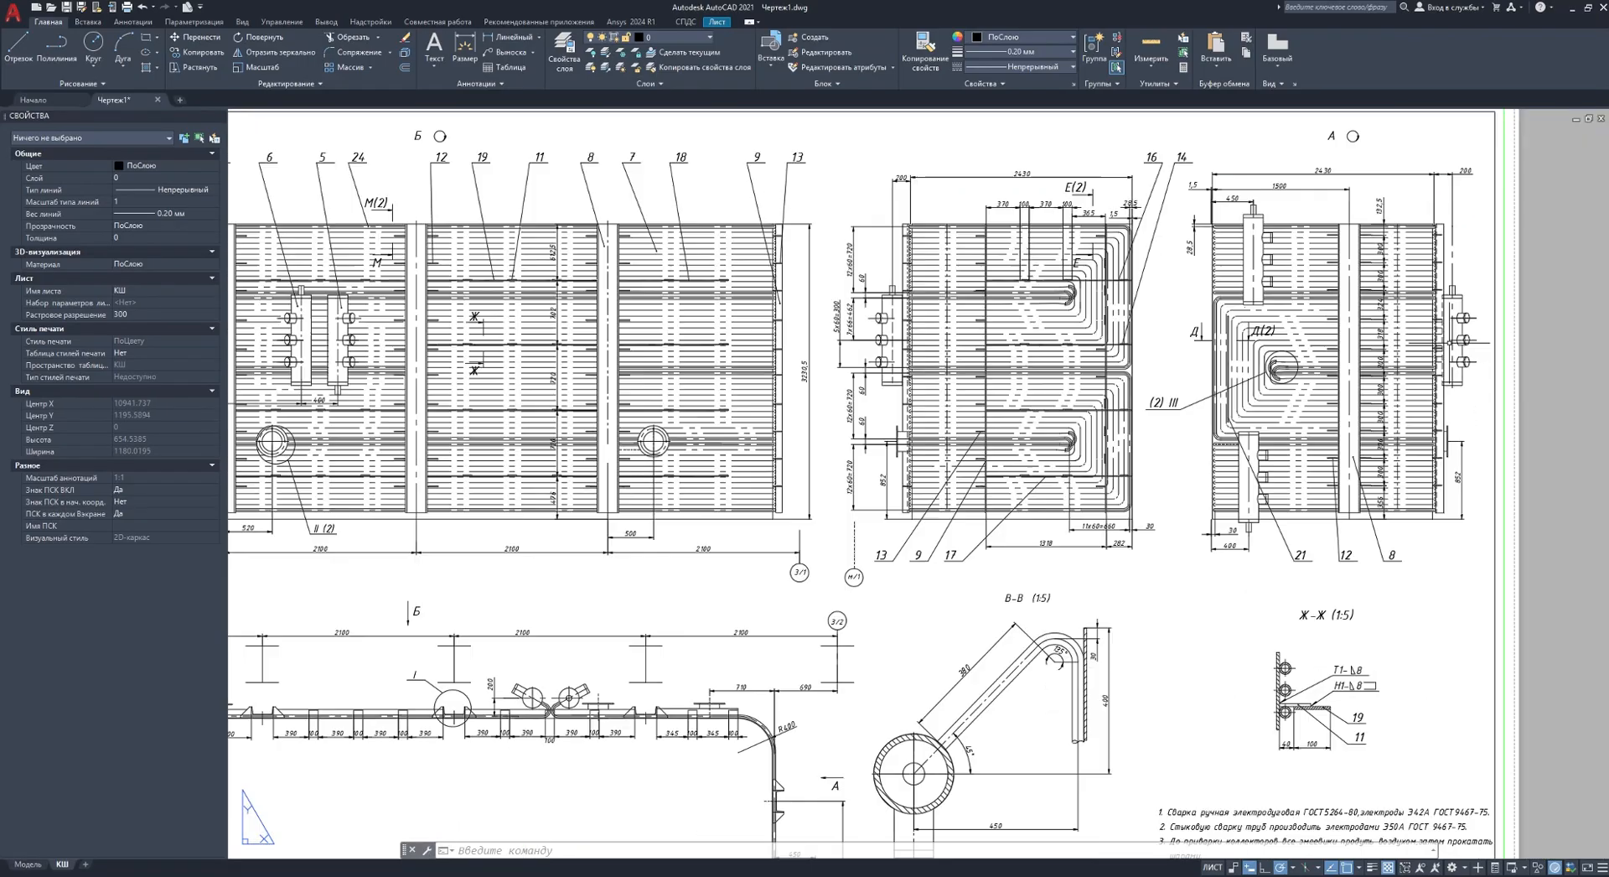
{"action": "scroll", "coordinate": [1341, 344], "scroll_direction": "down", "scroll_amount": 4}
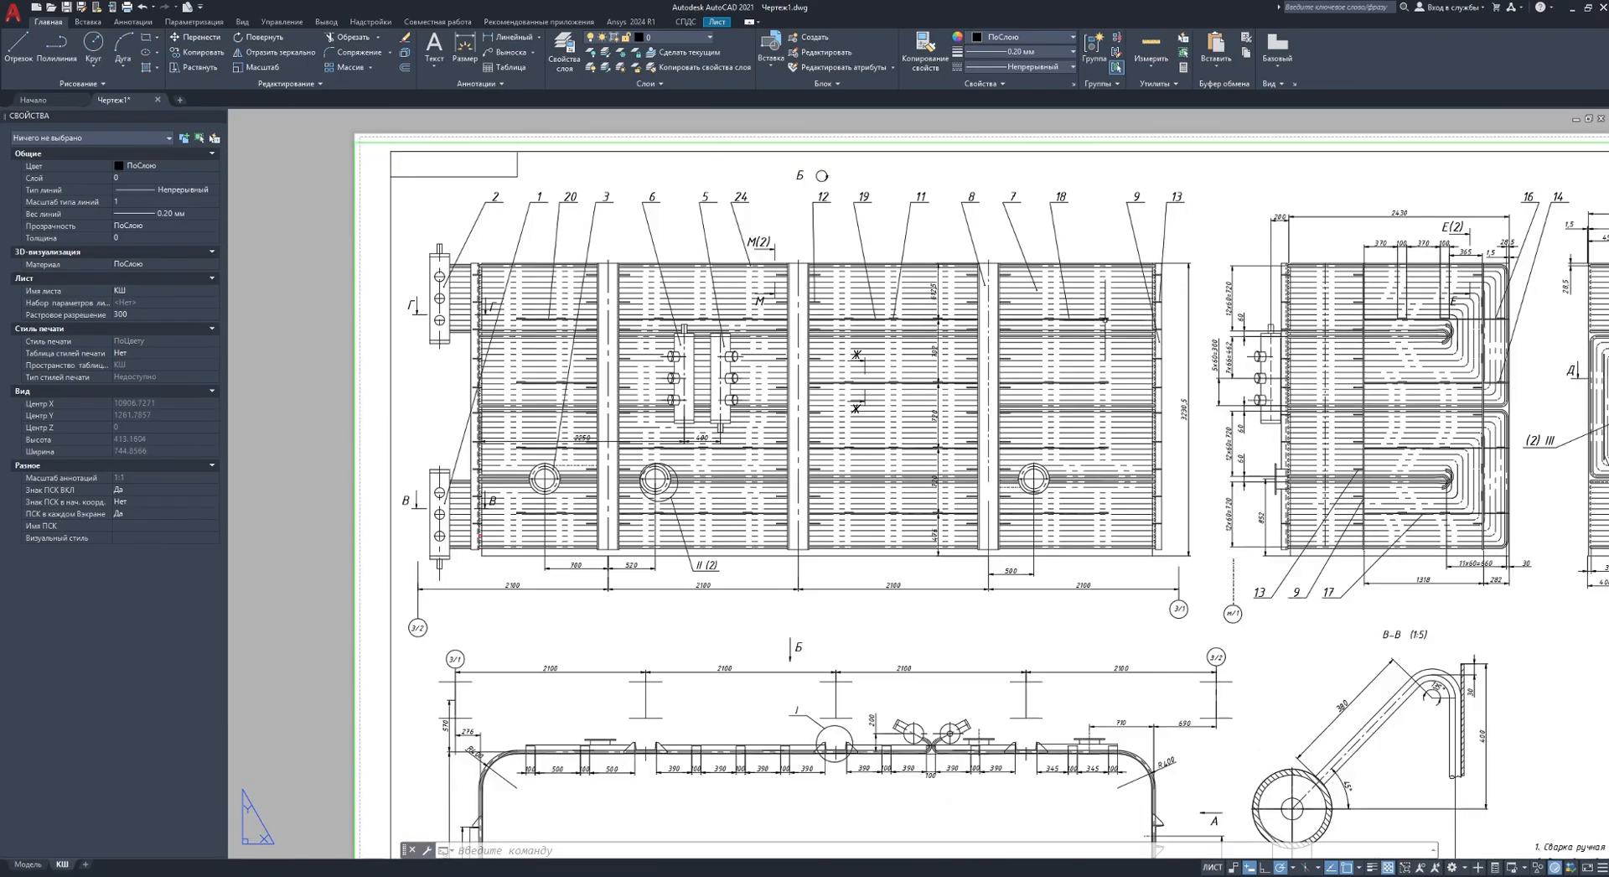
{"action": "scroll", "coordinate": [1098, 318], "scroll_direction": "up", "scroll_amount": 4}
{"action": "scroll", "coordinate": [922, 352], "scroll_direction": "down", "scroll_amount": 5}
{"action": "scroll", "coordinate": [904, 357], "scroll_direction": "up", "scroll_amount": 1}
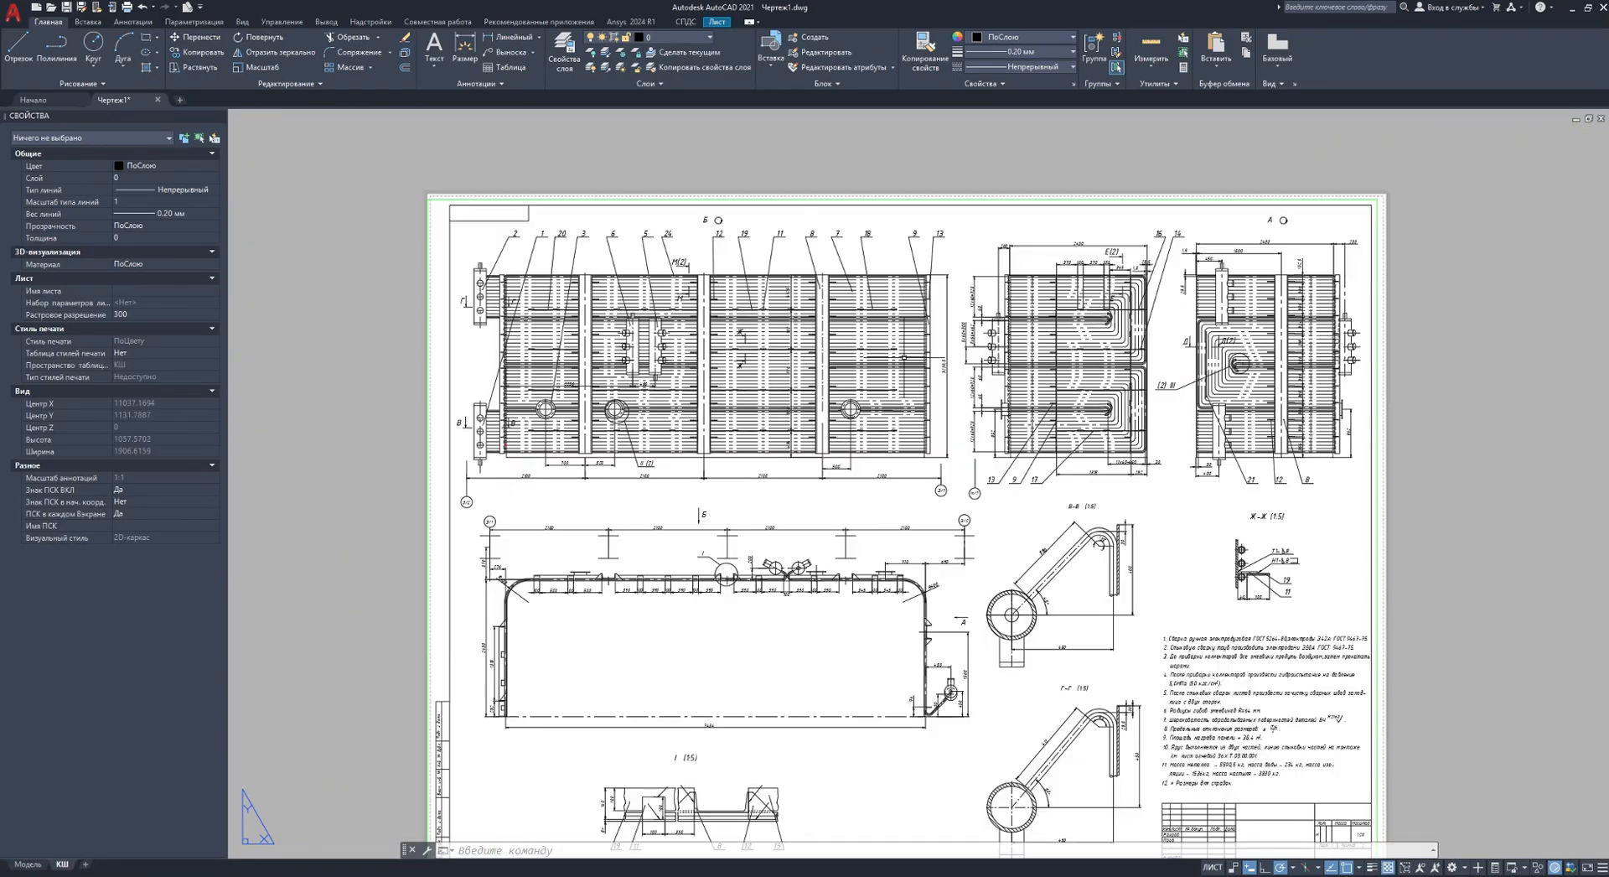
{"action": "scroll", "coordinate": [783, 347], "scroll_direction": "down", "scroll_amount": 3}
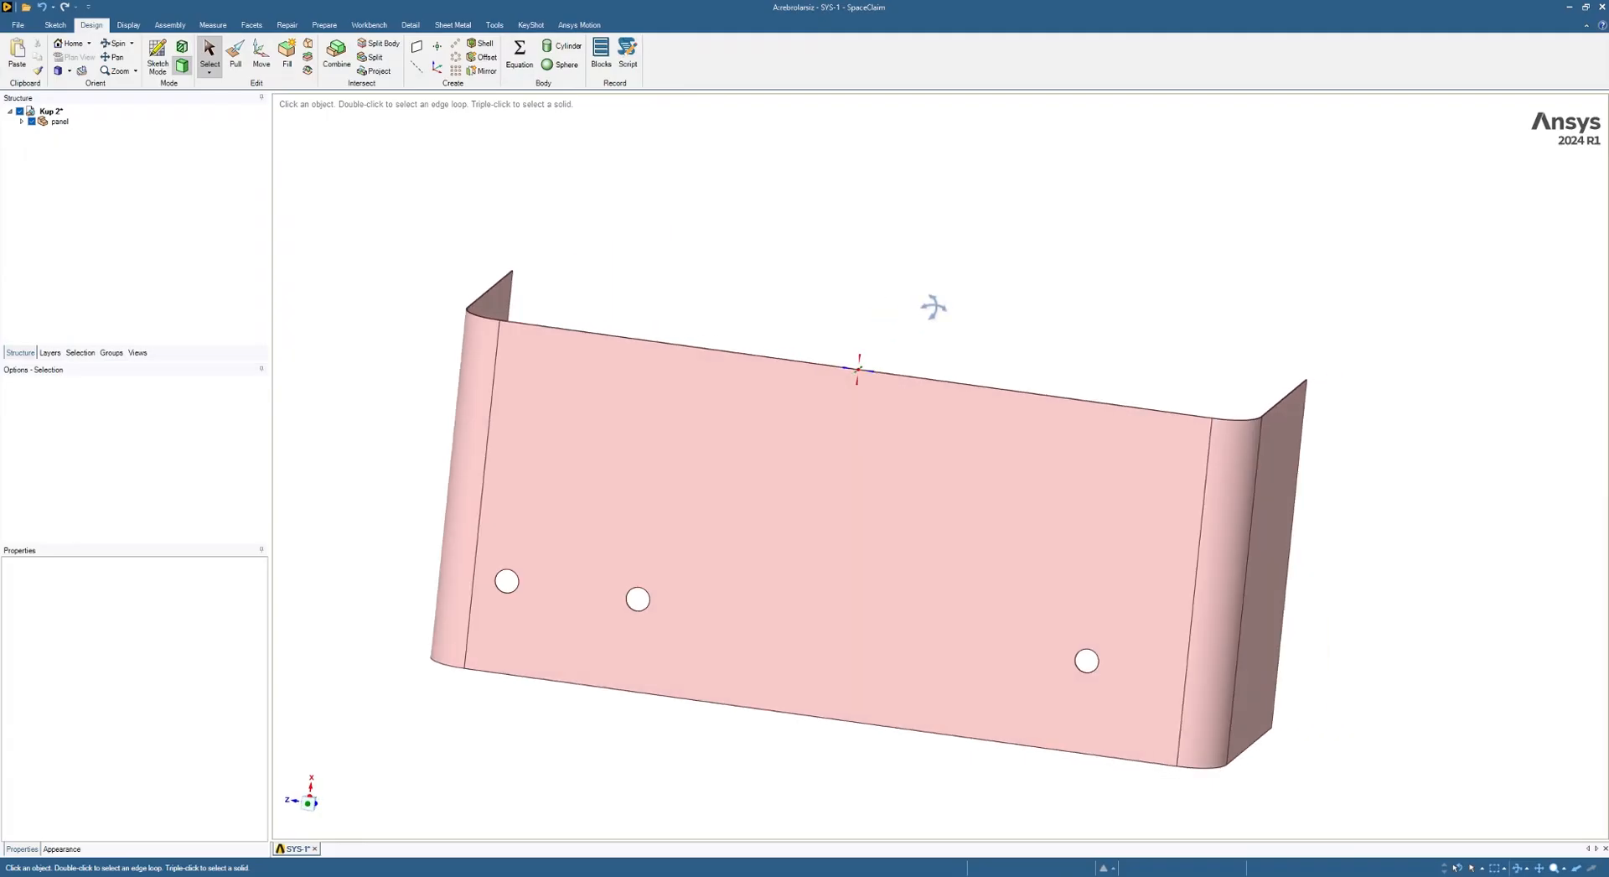
Switch to SpaceClaim and inspect the simplified U-shaped panel with rounded corners and holes from several angles.
{"action": "mouse_move", "coordinate": [934, 310]}
{"action": "middle_mouse_down"}
{"action": "mouse_move", "coordinate": [977, 291]}
{"action": "mouse_move", "coordinate": [945, 295]}
{"action": "middle_mouse_up"}
{"action": "left_click", "coordinate": [782, 367]}
{"action": "middle_click_drag", "start_coordinate": [783, 368], "coordinate": [738, 486]}
{"action": "left_click", "coordinate": [587, 281]}
{"action": "scroll", "coordinate": [587, 277], "scroll_direction": "up", "scroll_amount": 5}
{"action": "scroll", "coordinate": [627, 358], "scroll_direction": "down", "scroll_amount": 4}
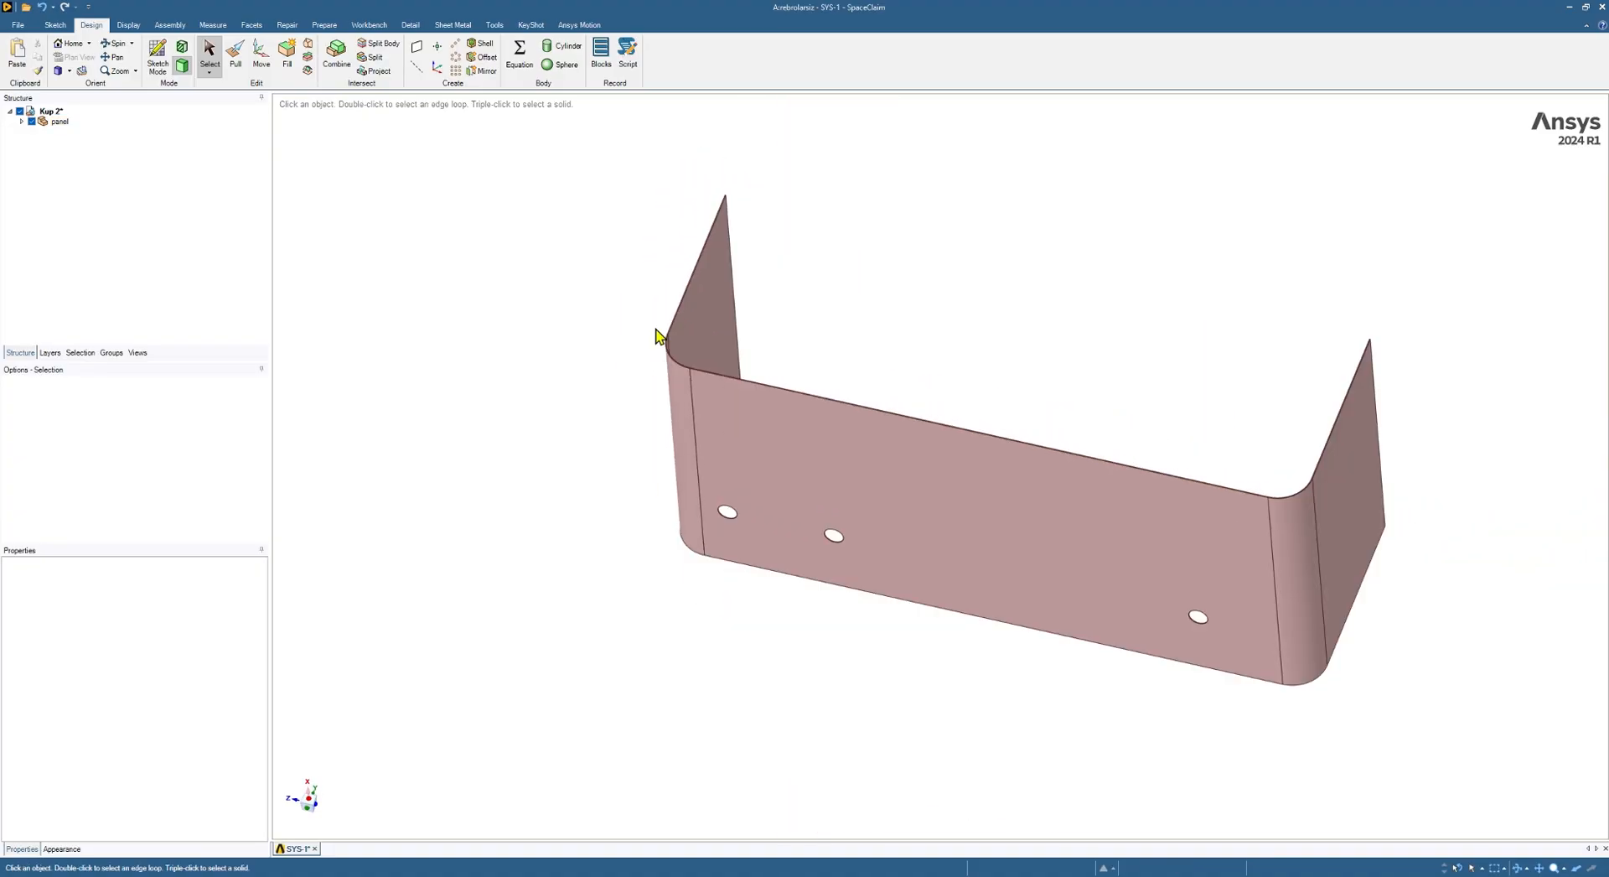
{"action": "scroll", "coordinate": [746, 262], "scroll_direction": "up", "scroll_amount": 3}
{"action": "scroll", "coordinate": [761, 309], "scroll_direction": "down", "scroll_amount": 2}
{"action": "middle_click_drag", "start_coordinate": [774, 325], "coordinate": [786, 251]}
{"action": "scroll", "coordinate": [692, 429], "scroll_direction": "down", "scroll_amount": 4}
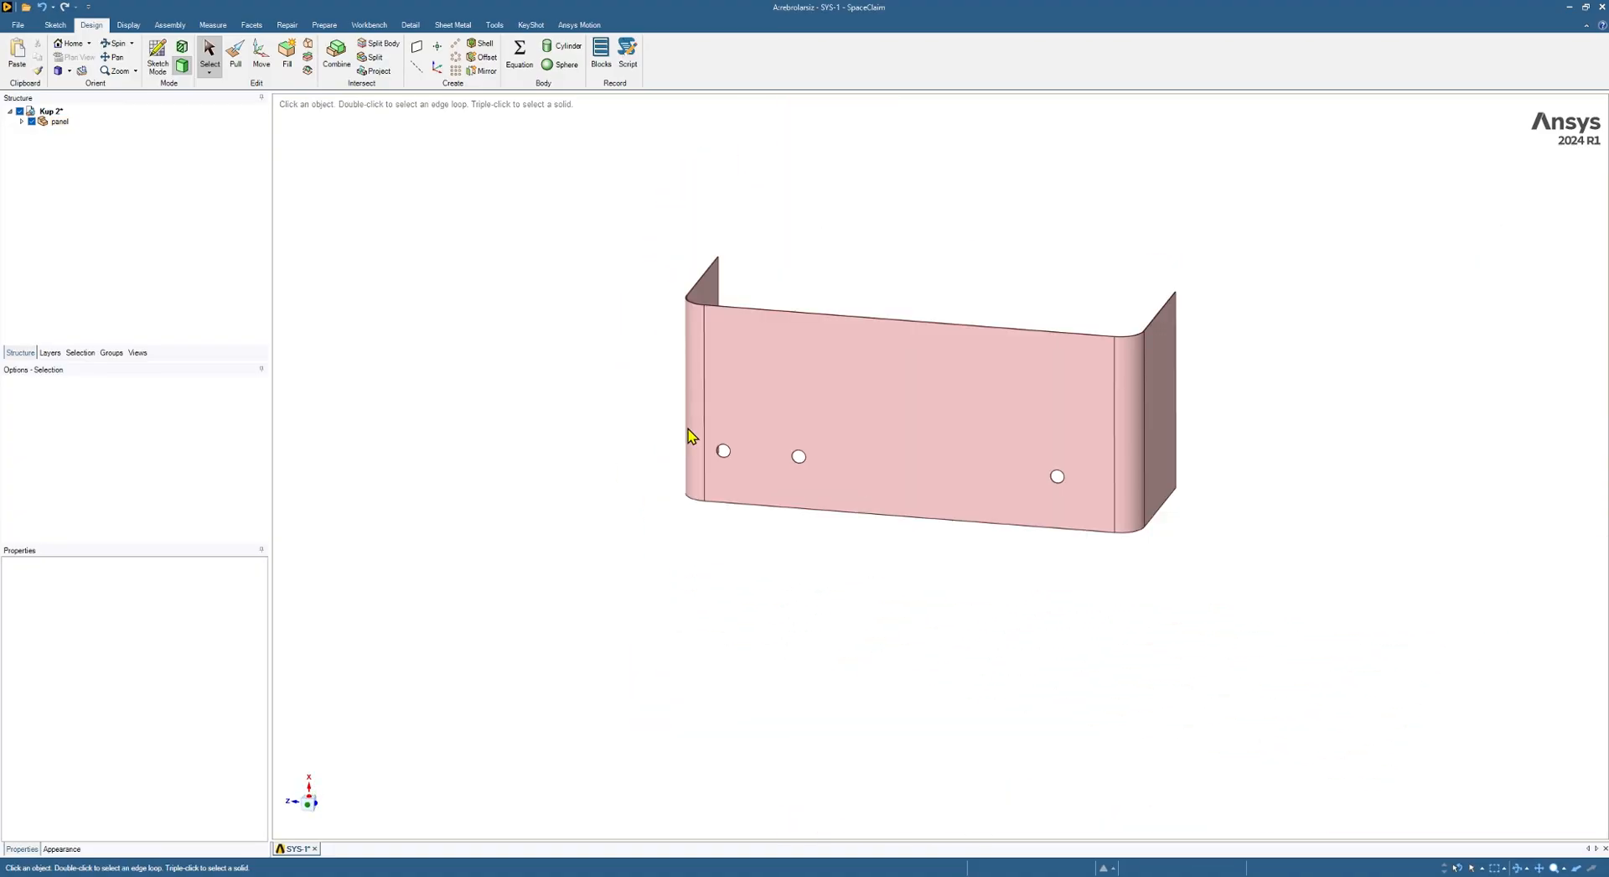
{"action": "scroll", "coordinate": [911, 318], "scroll_direction": "up", "scroll_amount": 2}
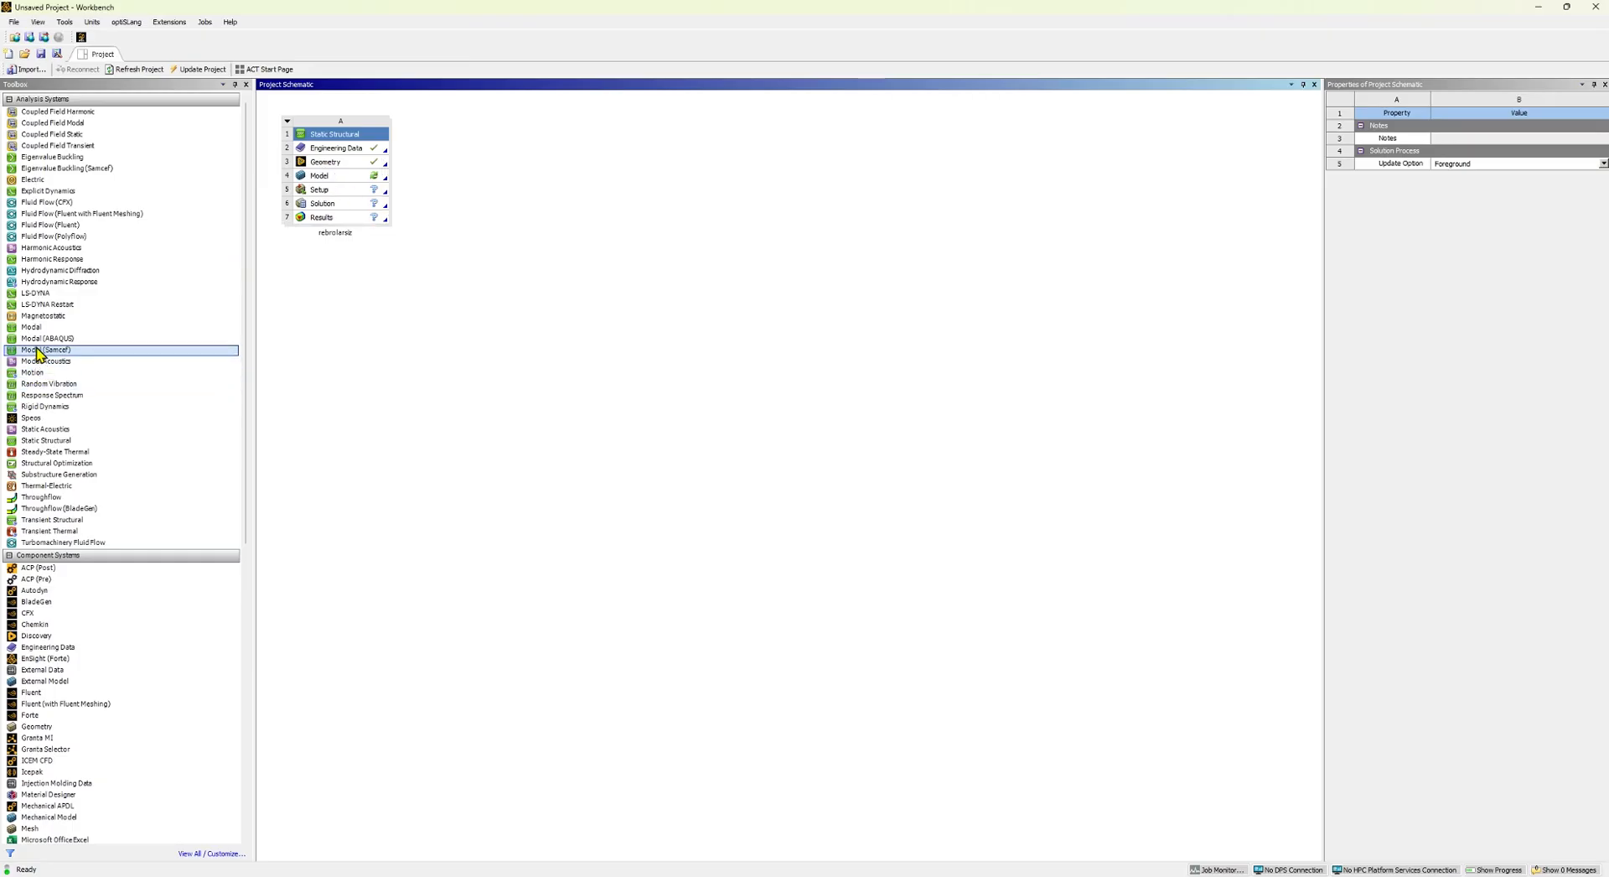
In Workbench, add a Modal system linked to the Static Structural solution and open the shared model for editing in Mechanical.
{"action": "left_click_drag", "start_coordinate": [33, 328], "coordinate": [116, 318]}
{"action": "left_click_drag", "start_coordinate": [334, 249], "coordinate": [377, 204]}
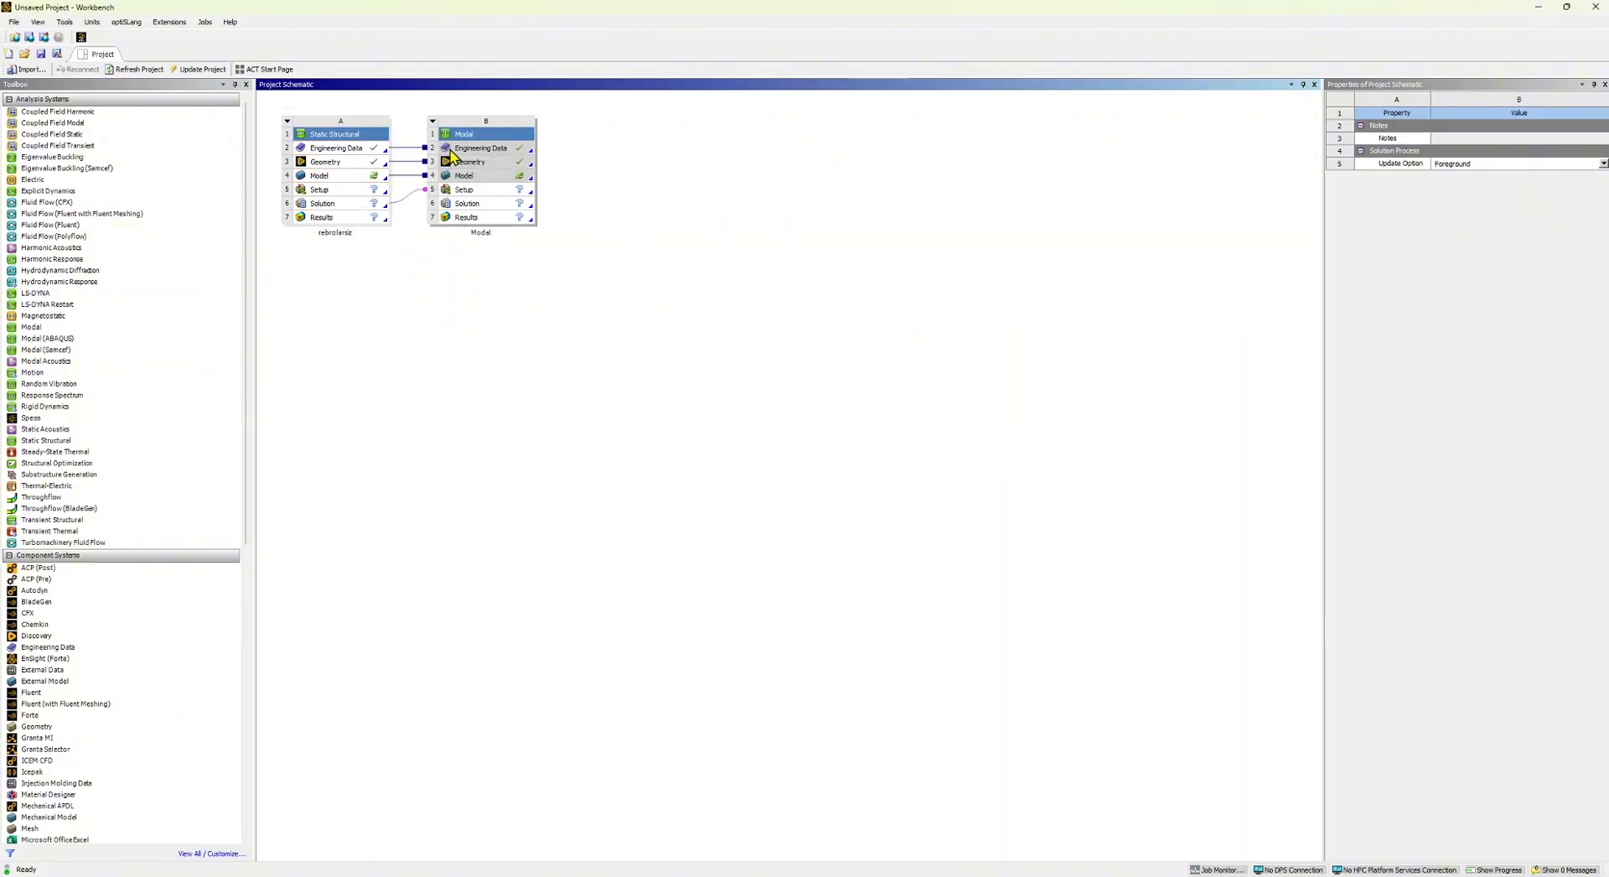
{"action": "right_click", "coordinate": [366, 178]}
{"action": "left_click", "coordinate": [391, 182]}
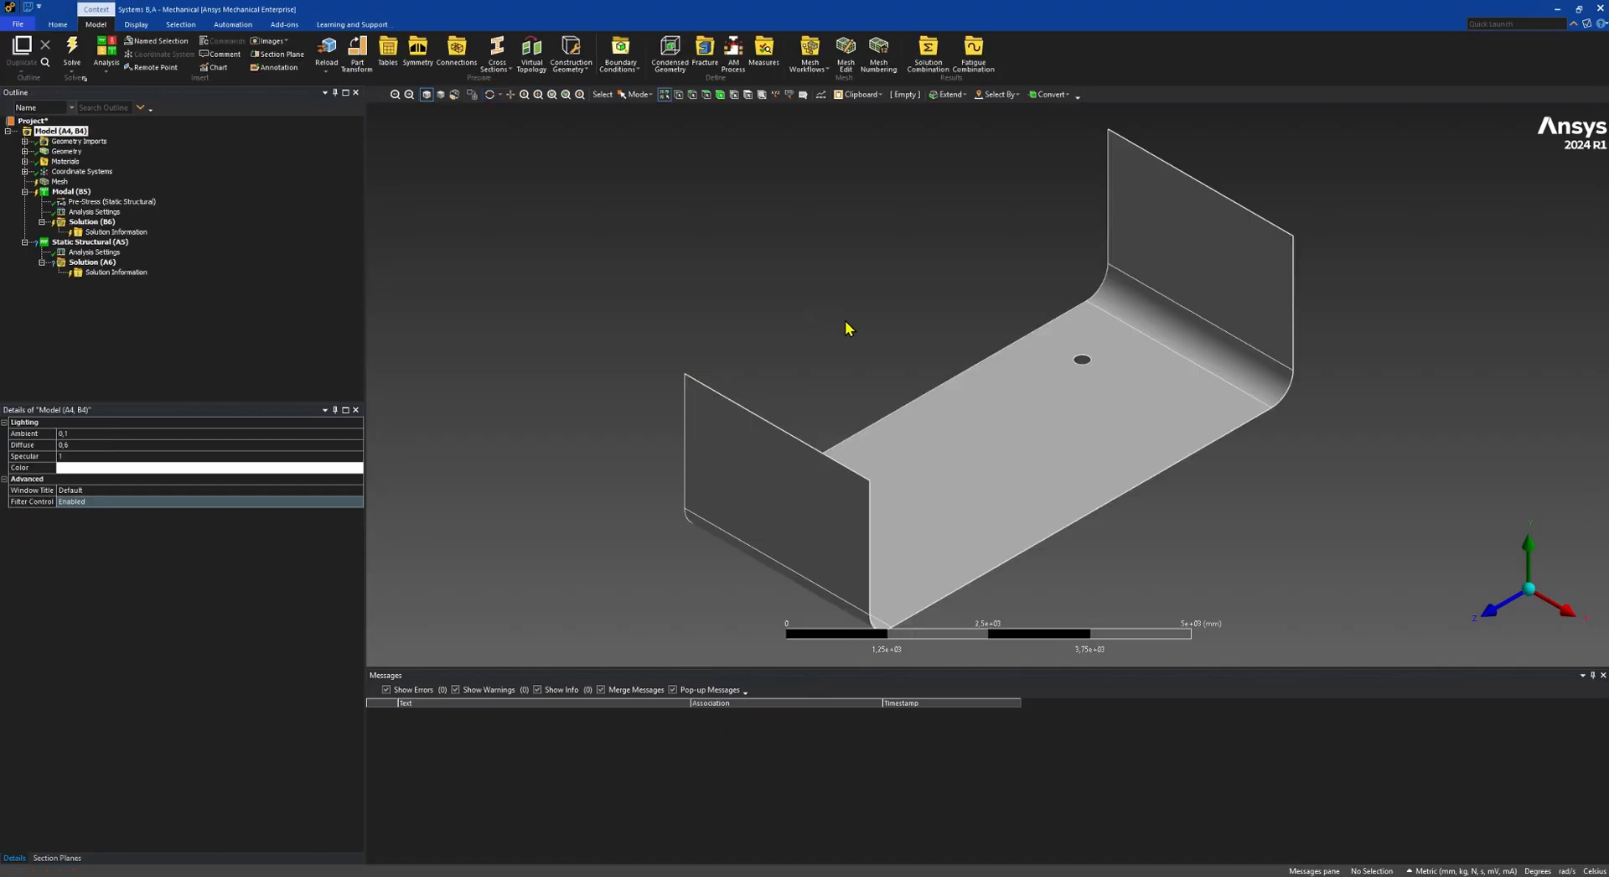
Insert a Sizing control under the mesh and scope it to the whole panel body.
{"action": "middle_click_drag", "start_coordinate": [915, 367], "coordinate": [863, 442]}
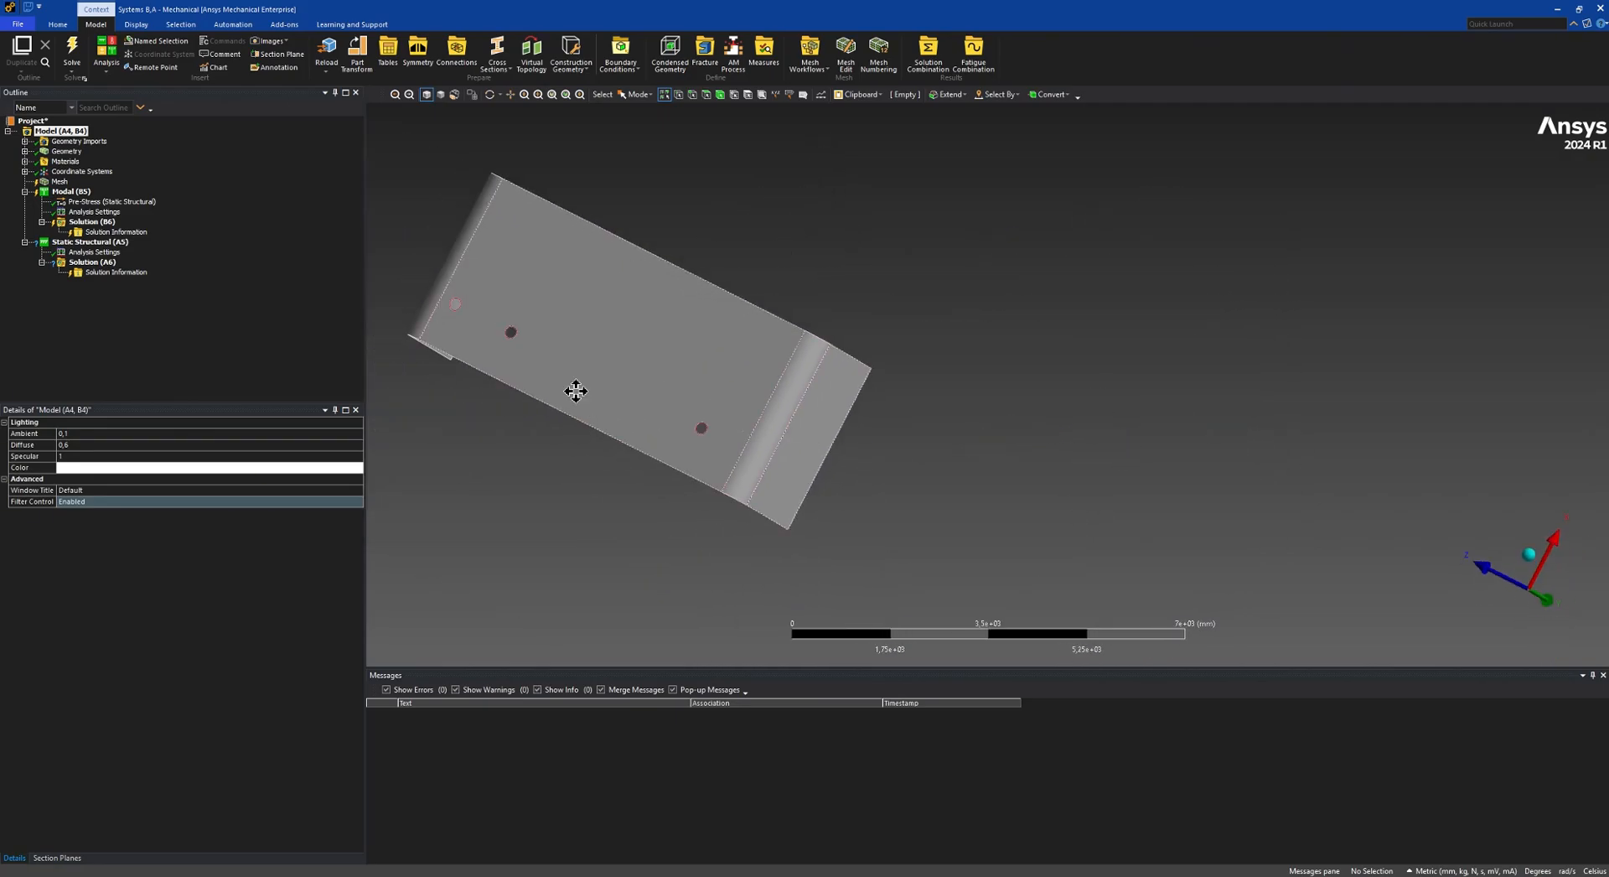
{"action": "middle_click_drag", "start_coordinate": [575, 388], "coordinate": [662, 435], "text": "ctrl"}
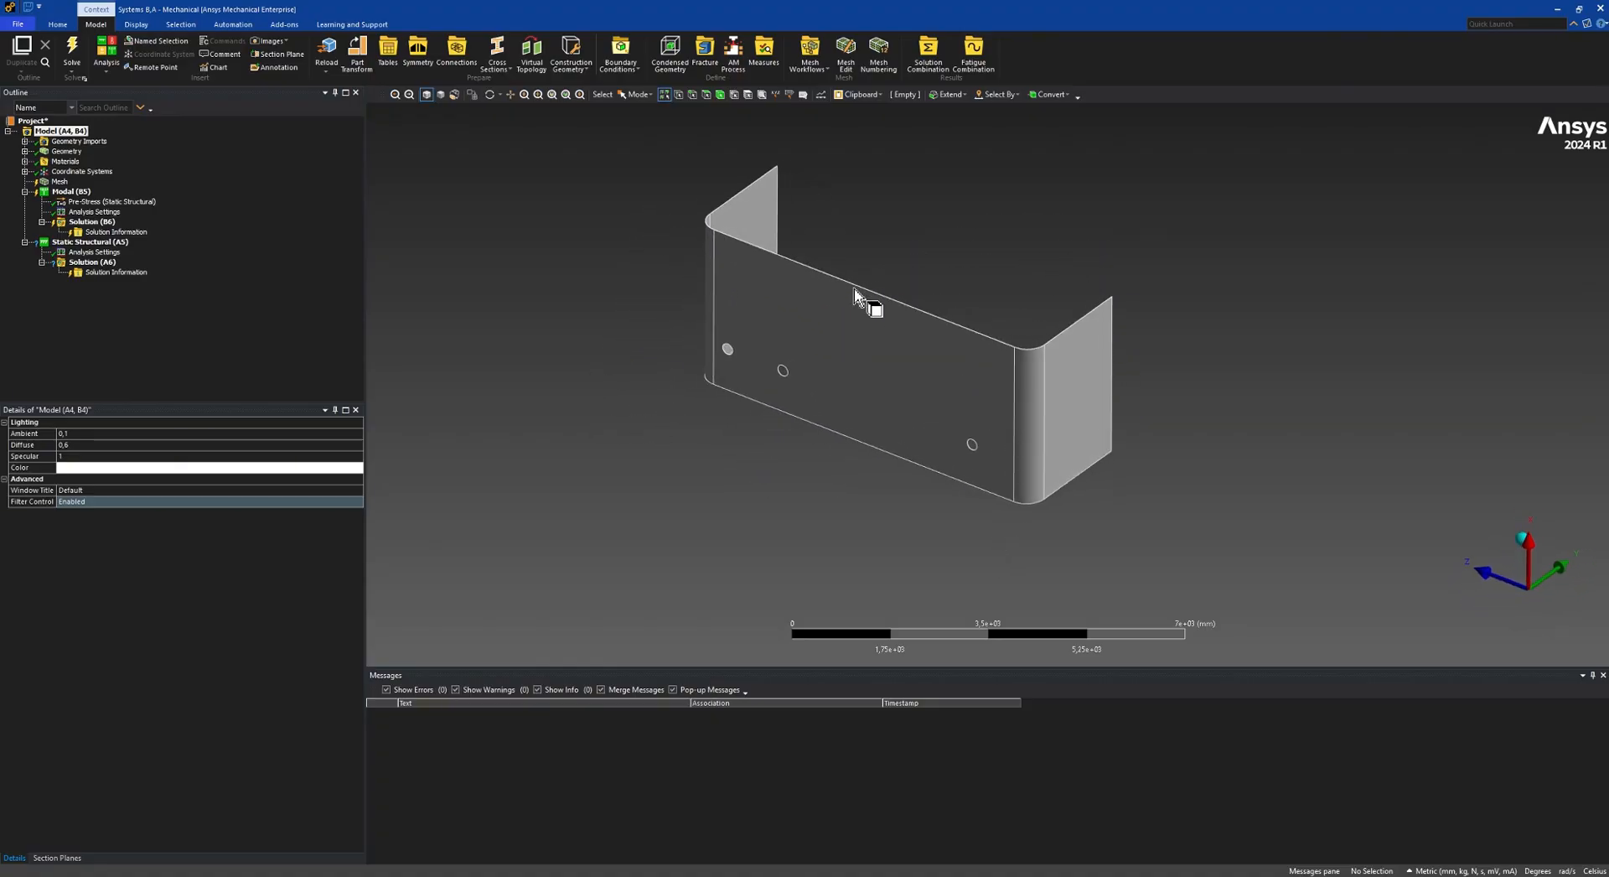
{"action": "middle_click_drag", "start_coordinate": [863, 302], "coordinate": [837, 355], "text": "ctrl"}
{"action": "scroll", "coordinate": [831, 353], "scroll_direction": "up", "scroll_amount": 3}
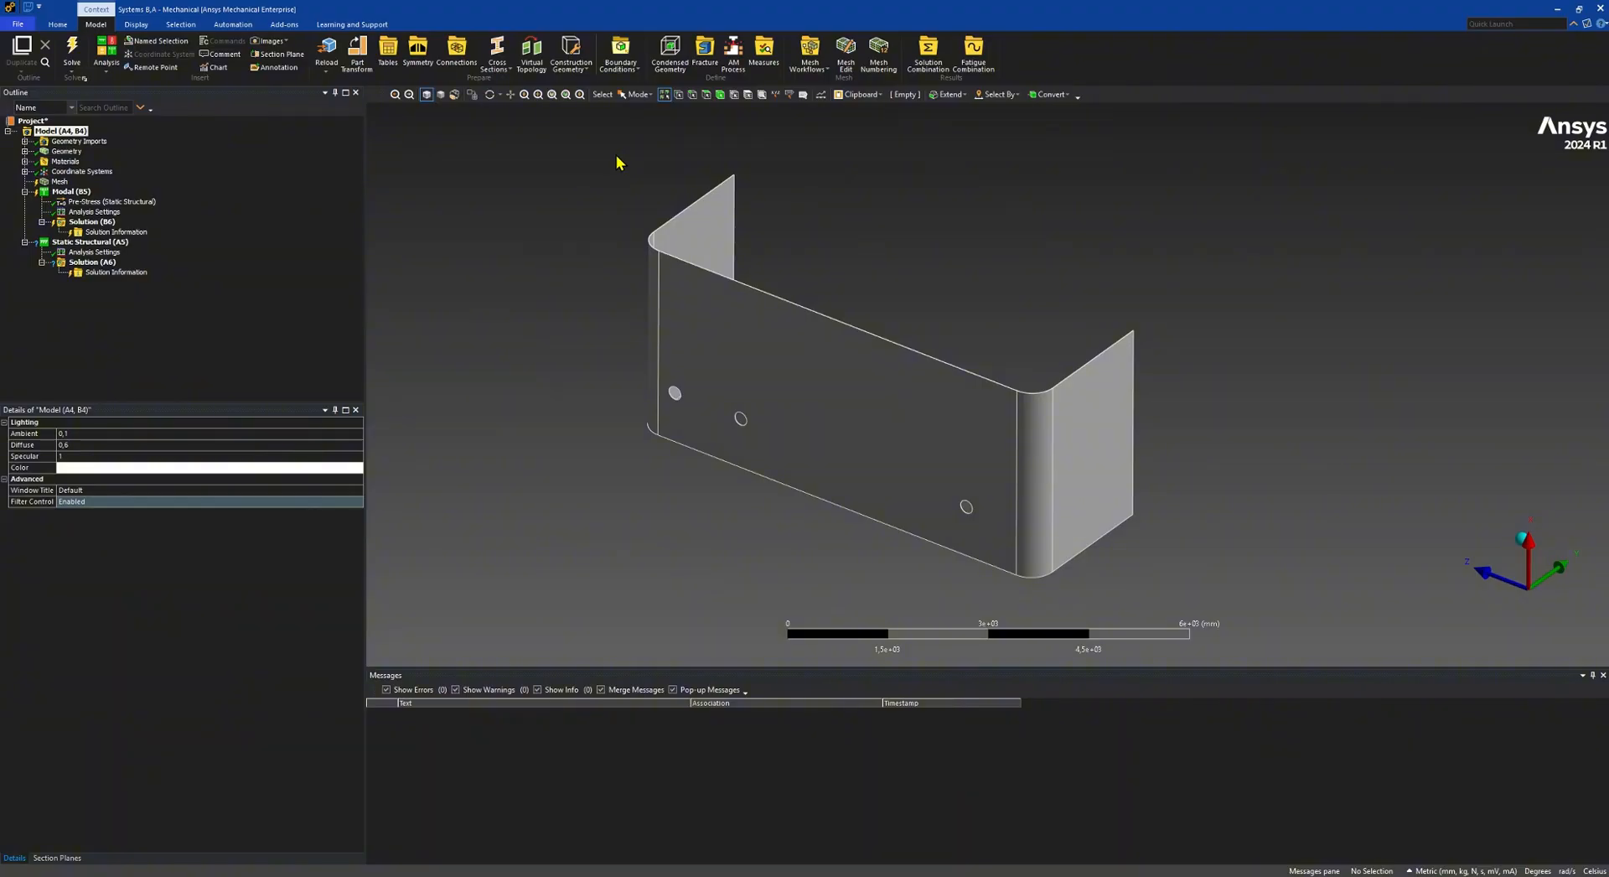
{"action": "left_click", "coordinate": [57, 182]}
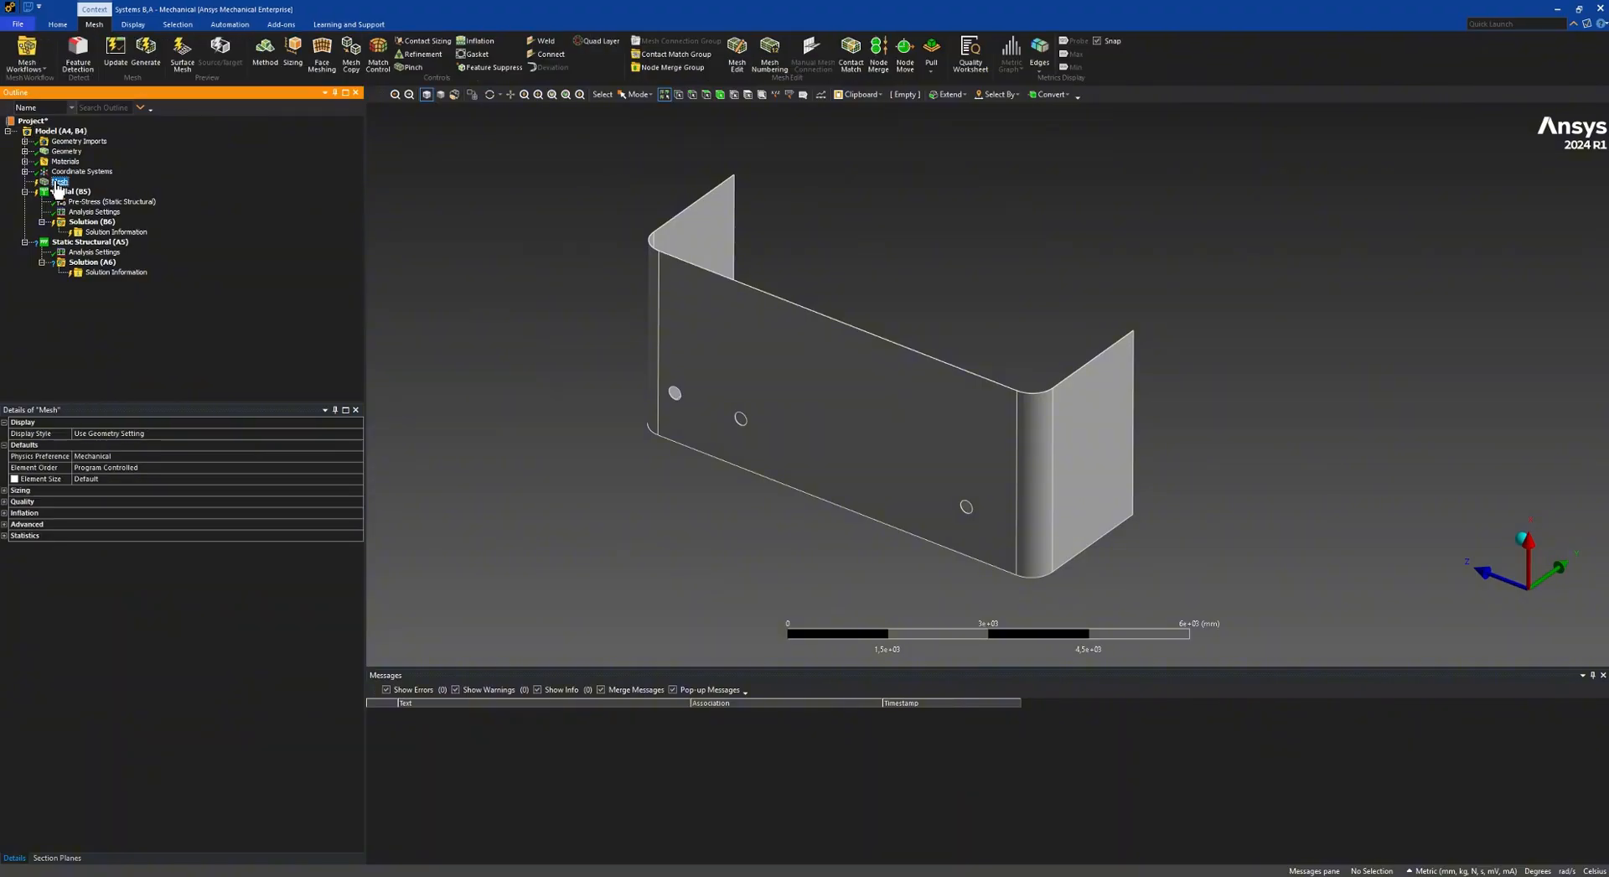
{"action": "right_click", "coordinate": [53, 188]}
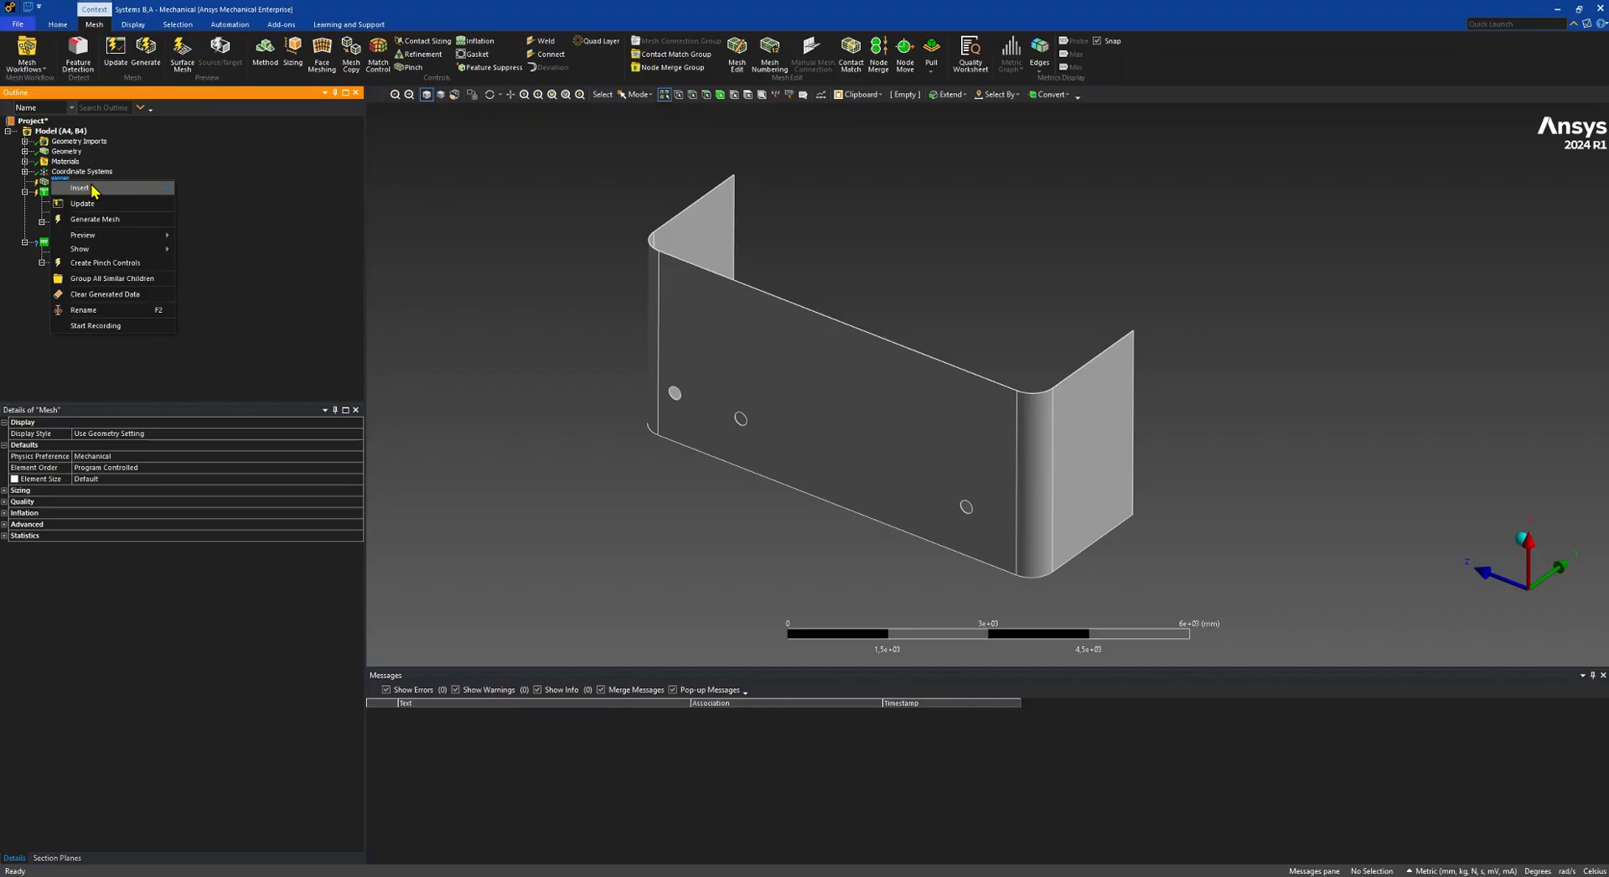
{"action": "mouse_move", "coordinate": [126, 188]}
{"action": "left_click", "coordinate": [204, 224]}
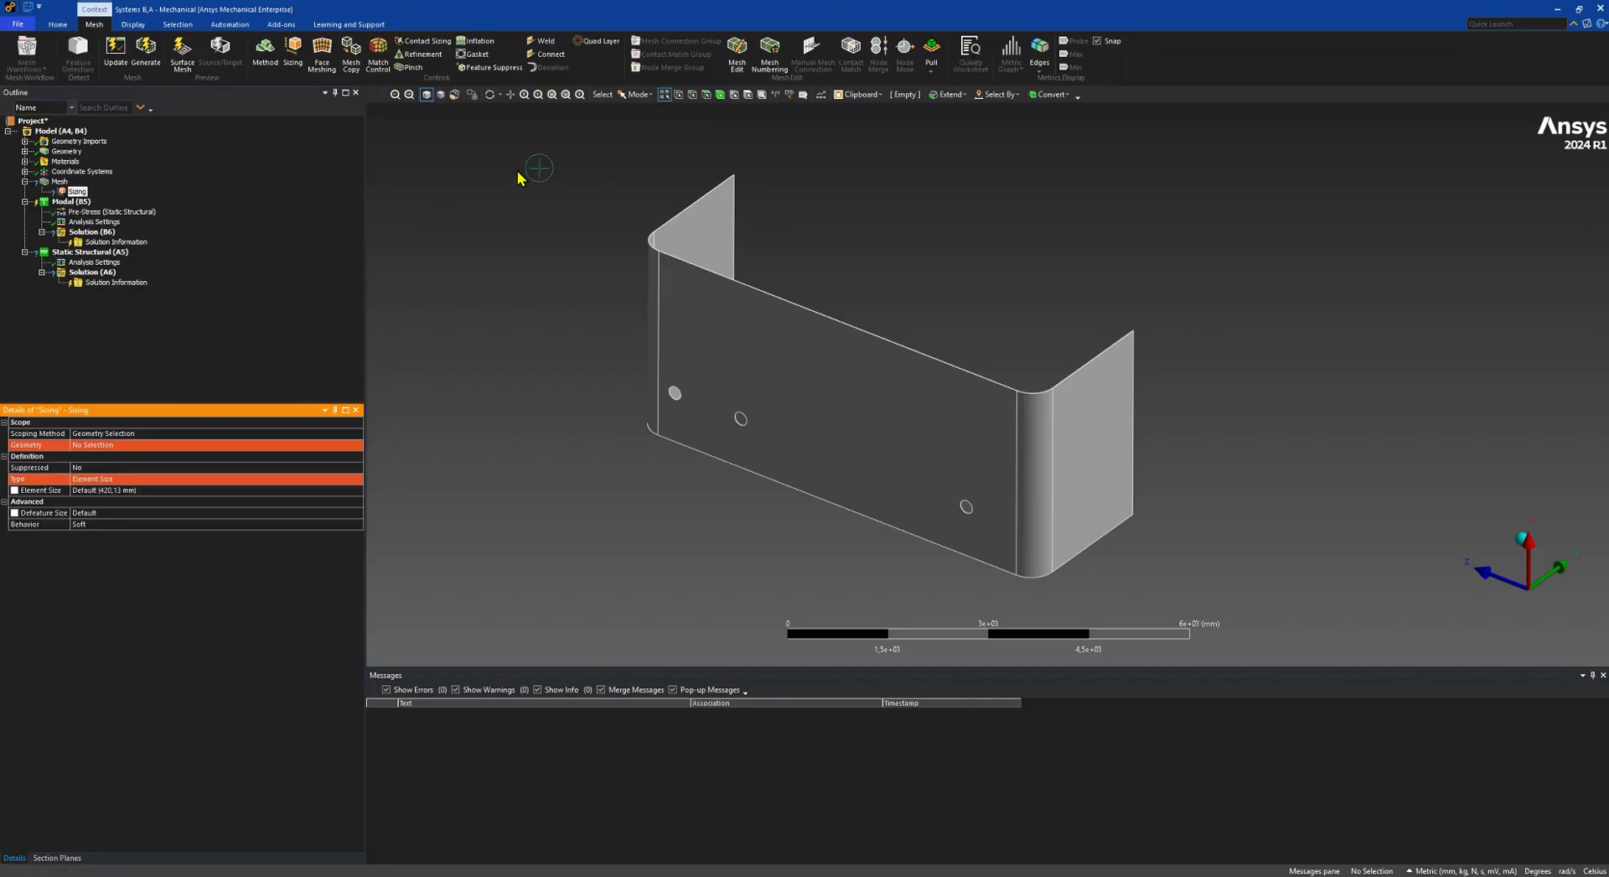
{"action": "left_click", "coordinate": [726, 316]}
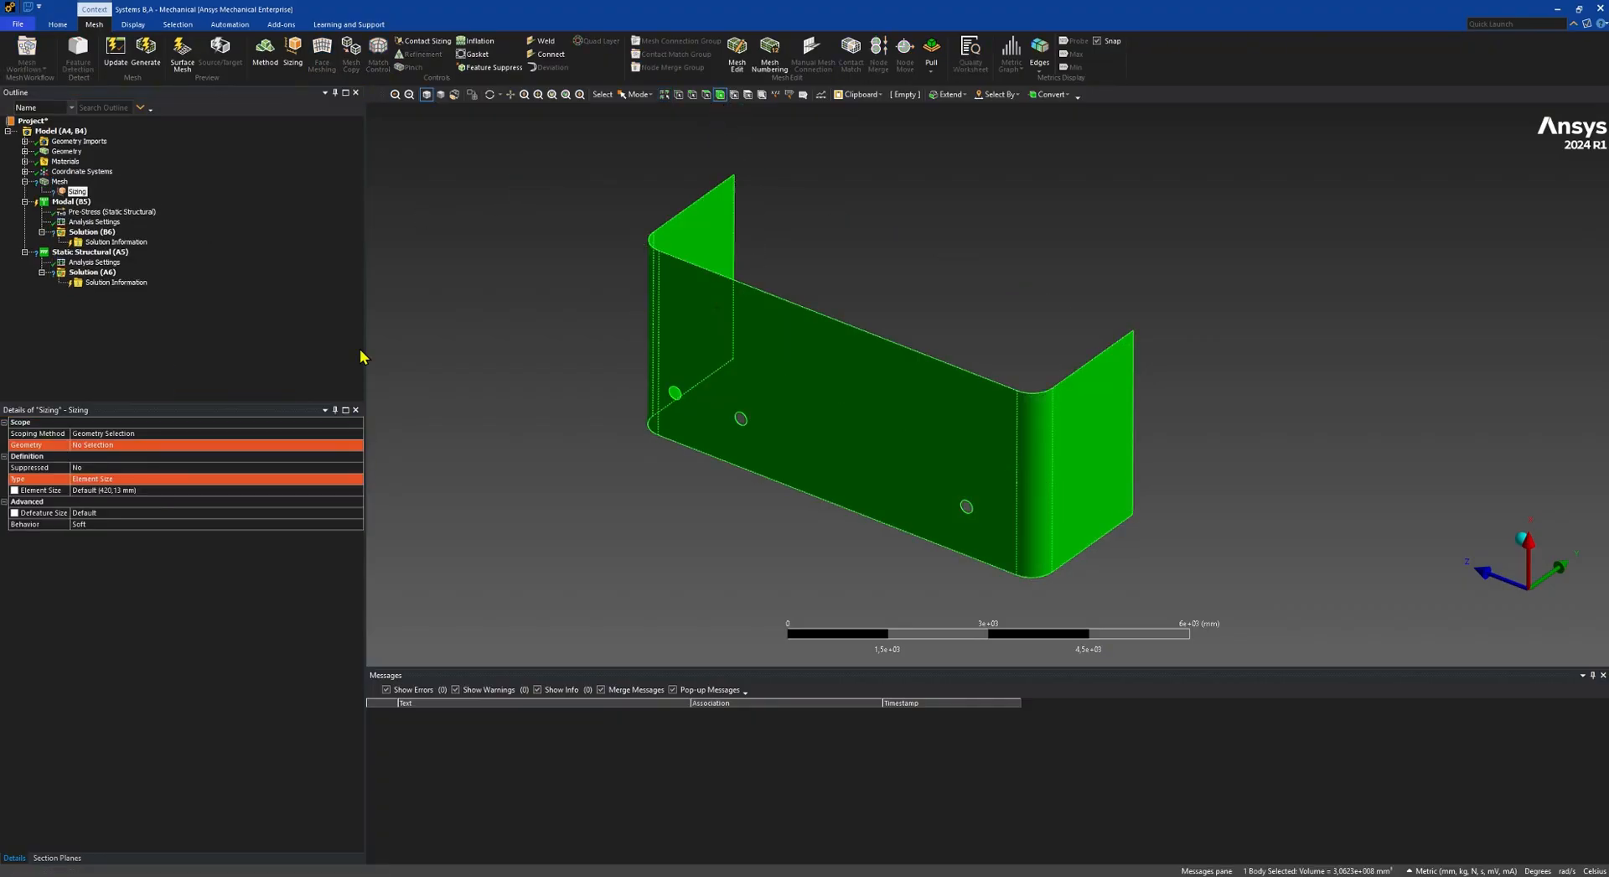
{"action": "left_click", "coordinate": [84, 444]}
{"action": "left_click", "coordinate": [87, 444]}
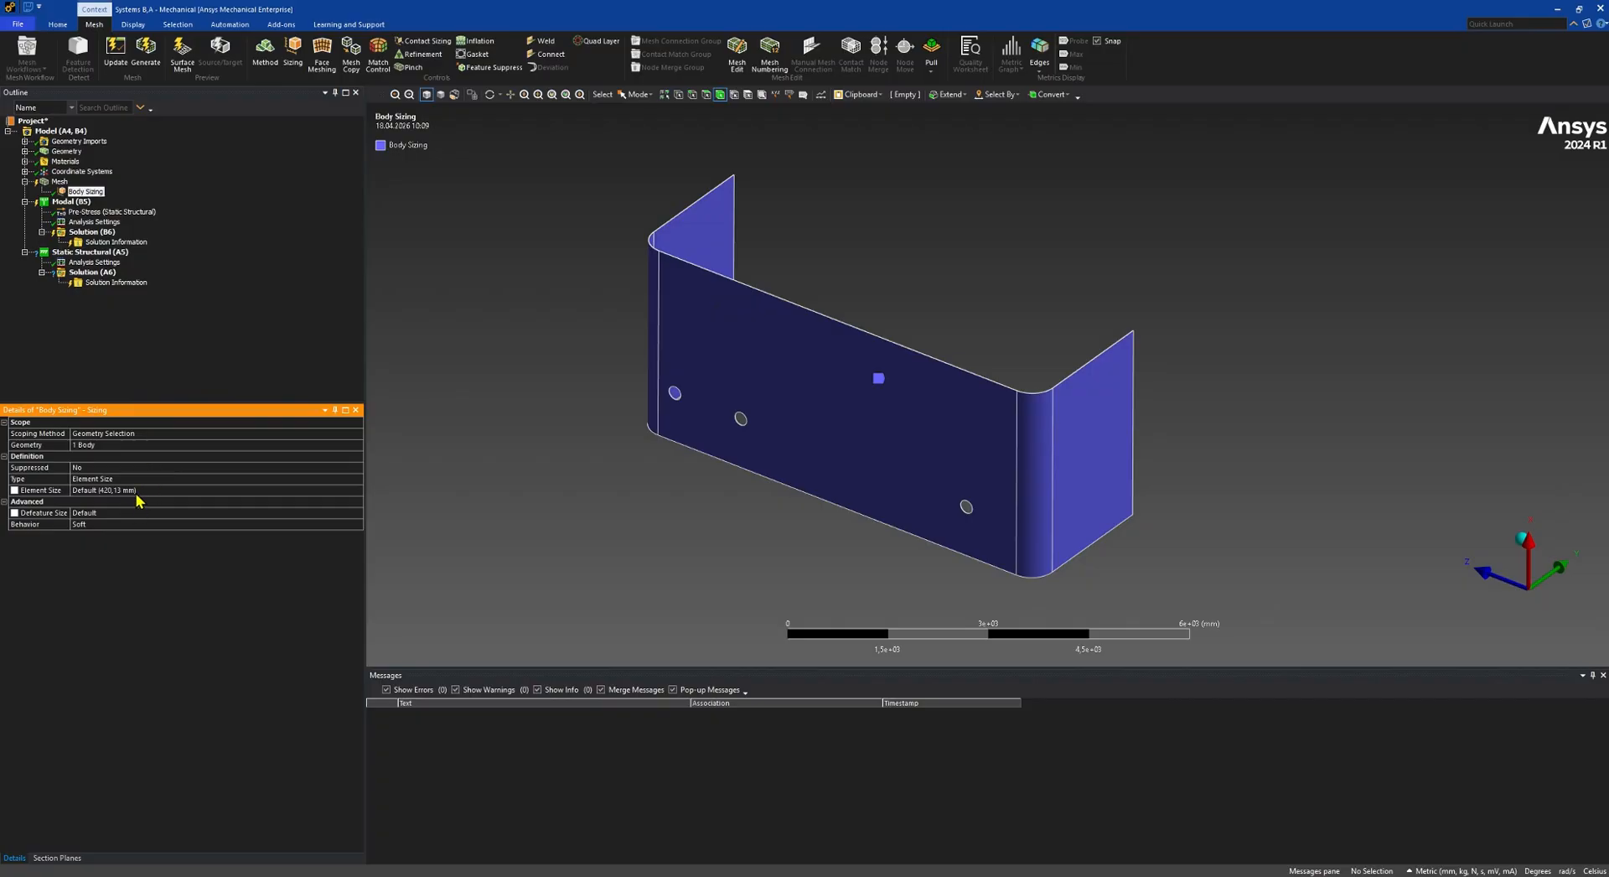
Set the body sizing element size to 50 mm and generate the mesh.
{"action": "left_click", "coordinate": [134, 489]}
{"action": "right_click", "coordinate": [81, 196]}
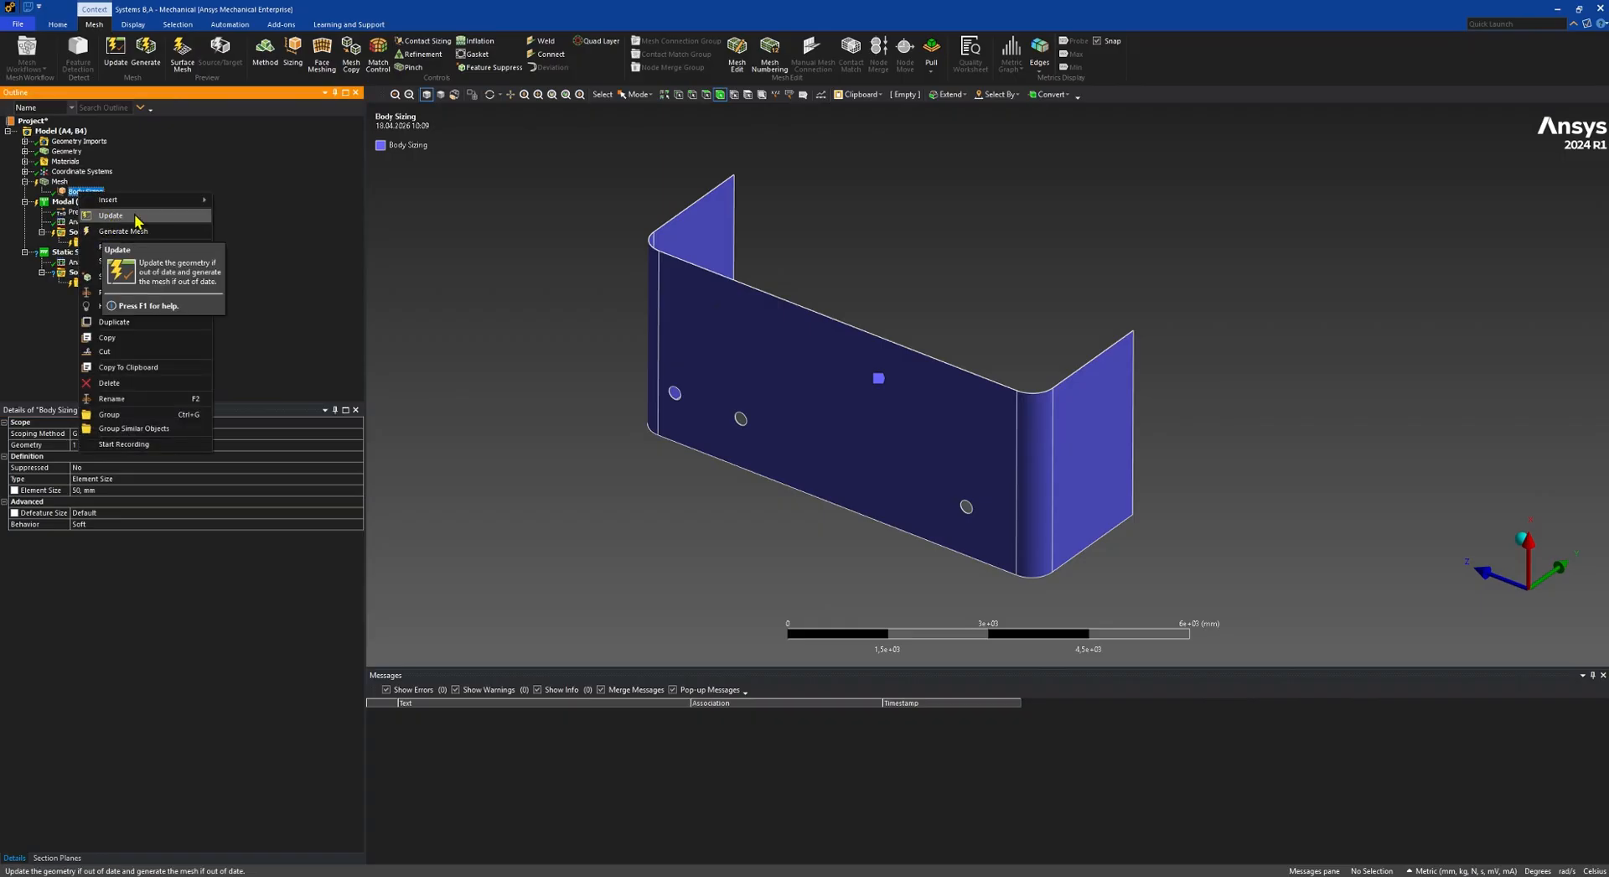
{"action": "left_click", "coordinate": [147, 54]}
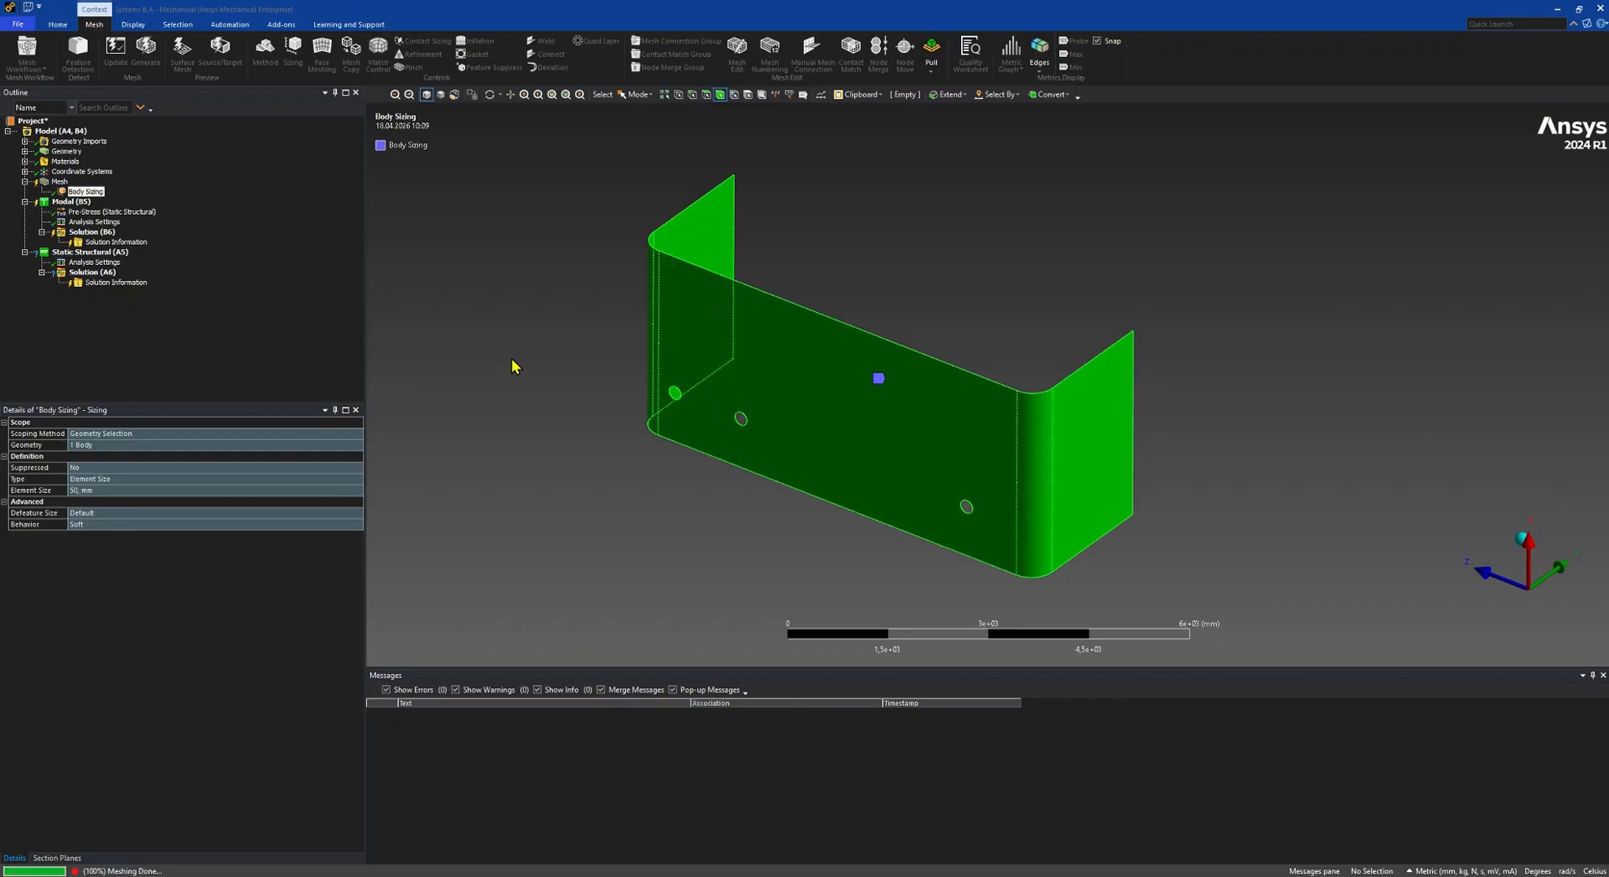
Display the generated mesh and inspect its elements along the panel's edge and rounded corner.
{"action": "left_click", "coordinate": [56, 185]}
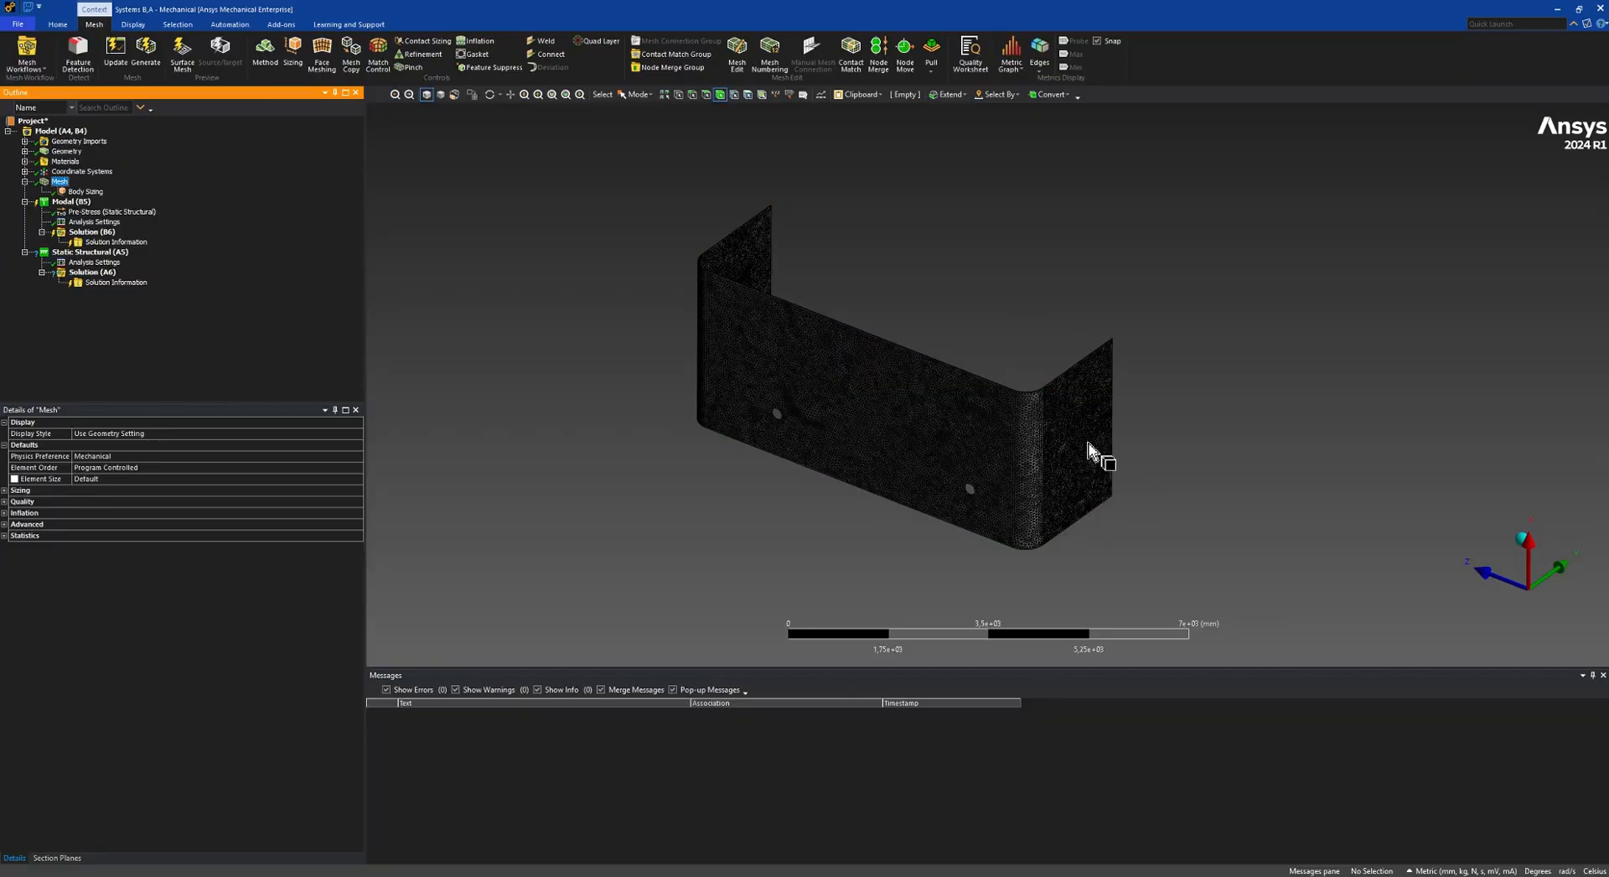
{"action": "scroll", "coordinate": [1056, 457], "scroll_direction": "up", "scroll_amount": 5}
{"action": "middle_click_drag", "start_coordinate": [919, 437], "coordinate": [998, 366]}
{"action": "scroll", "coordinate": [905, 363], "scroll_direction": "up", "scroll_amount": 5}
{"action": "scroll", "coordinate": [856, 366], "scroll_direction": "up", "scroll_amount": 3}
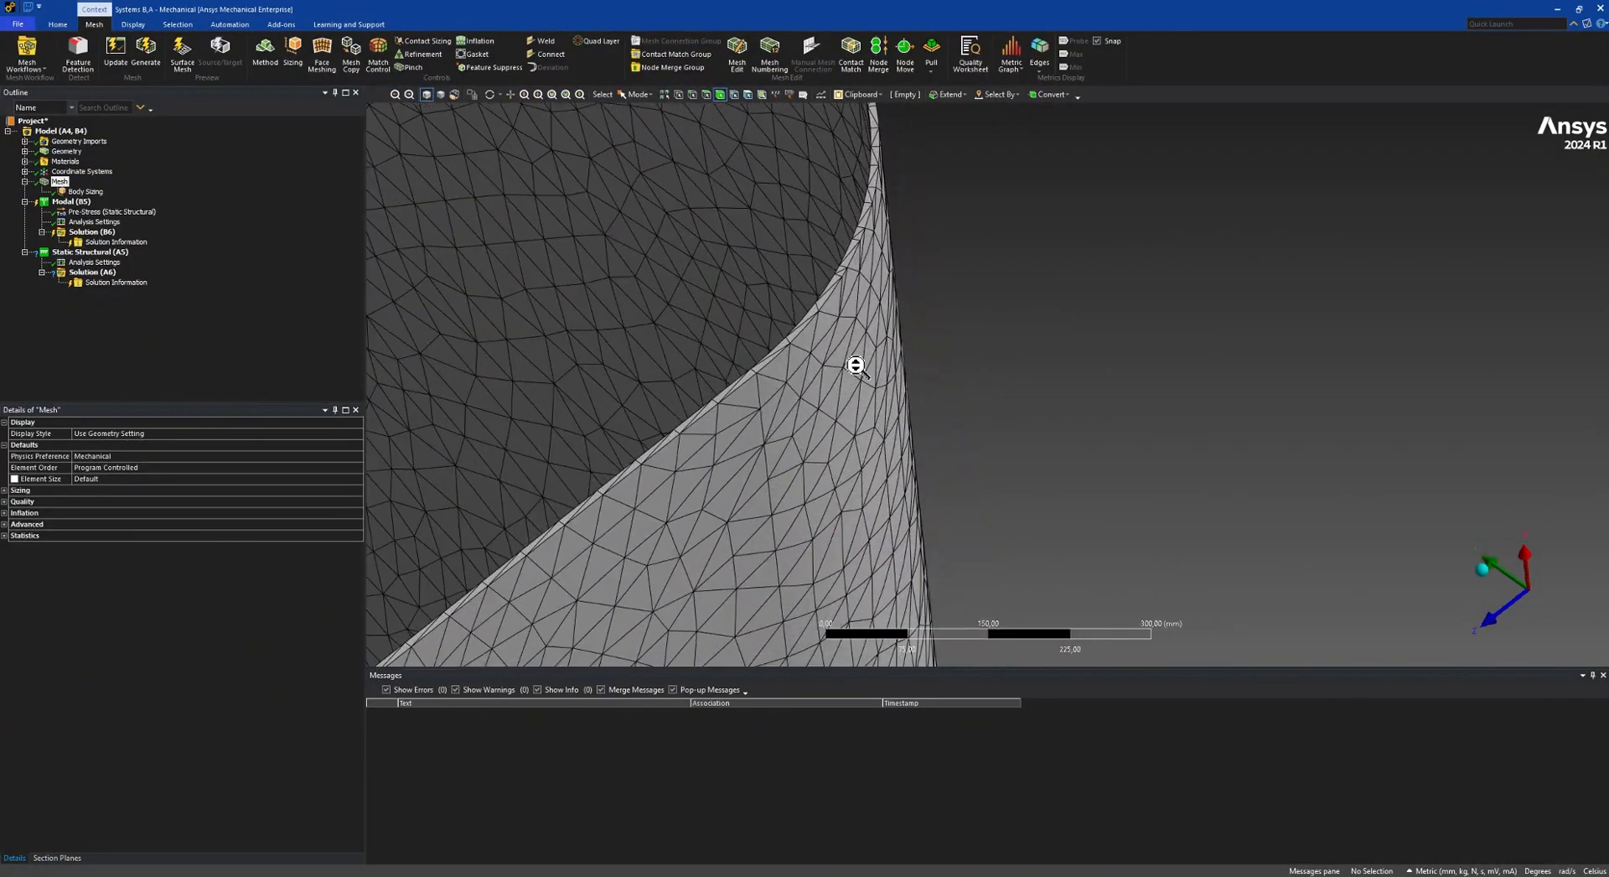
{"action": "scroll", "coordinate": [1002, 326], "scroll_direction": "down", "scroll_amount": 10}
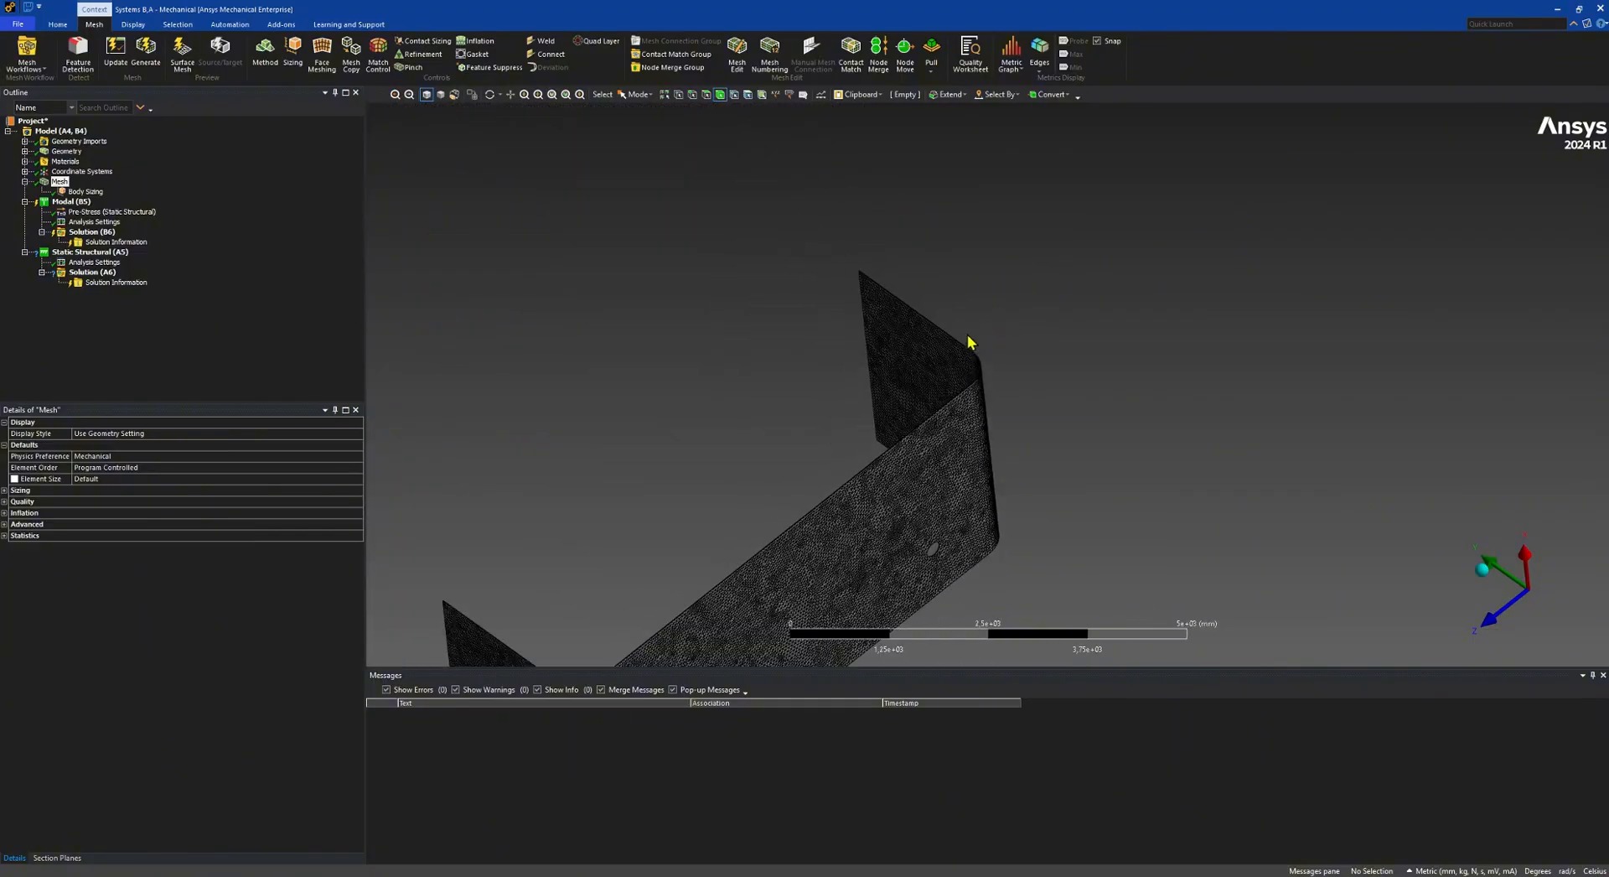
Inspect the mesh on the panel's large face and around its circular holes.
{"action": "middle_click_drag", "start_coordinate": [809, 469], "coordinate": [870, 297], "text": "ctrl"}
{"action": "scroll", "coordinate": [774, 513], "scroll_direction": "up", "scroll_amount": 3}
{"action": "middle_click_drag", "start_coordinate": [775, 513], "coordinate": [771, 408]}
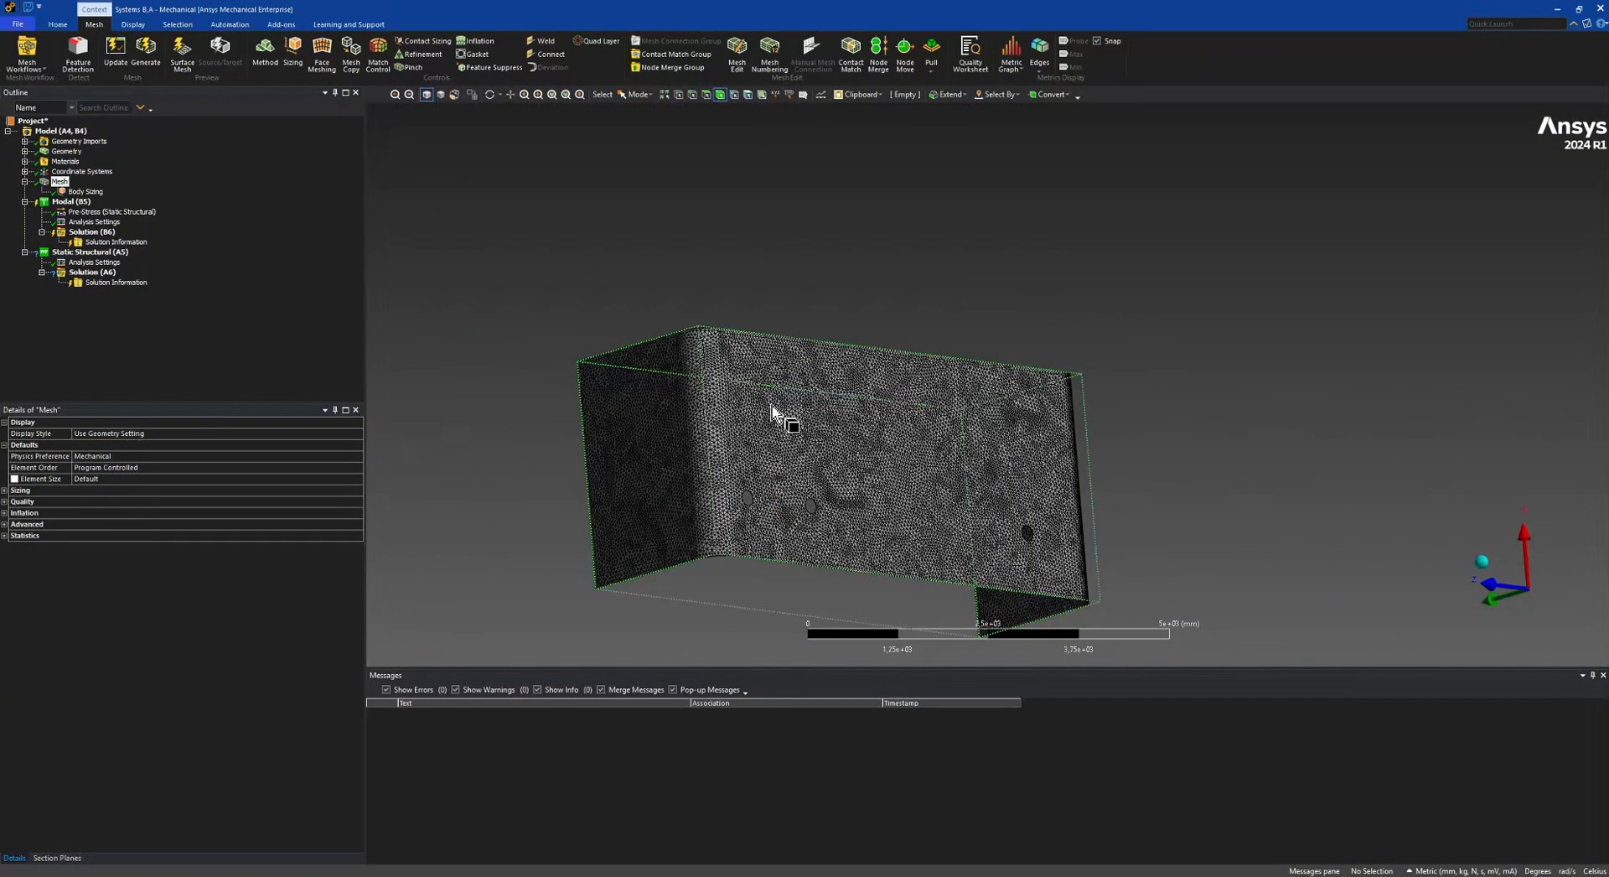
{"action": "scroll", "coordinate": [723, 511], "scroll_direction": "up", "scroll_amount": 4}
{"action": "scroll", "coordinate": [863, 403], "scroll_direction": "up", "scroll_amount": 6}
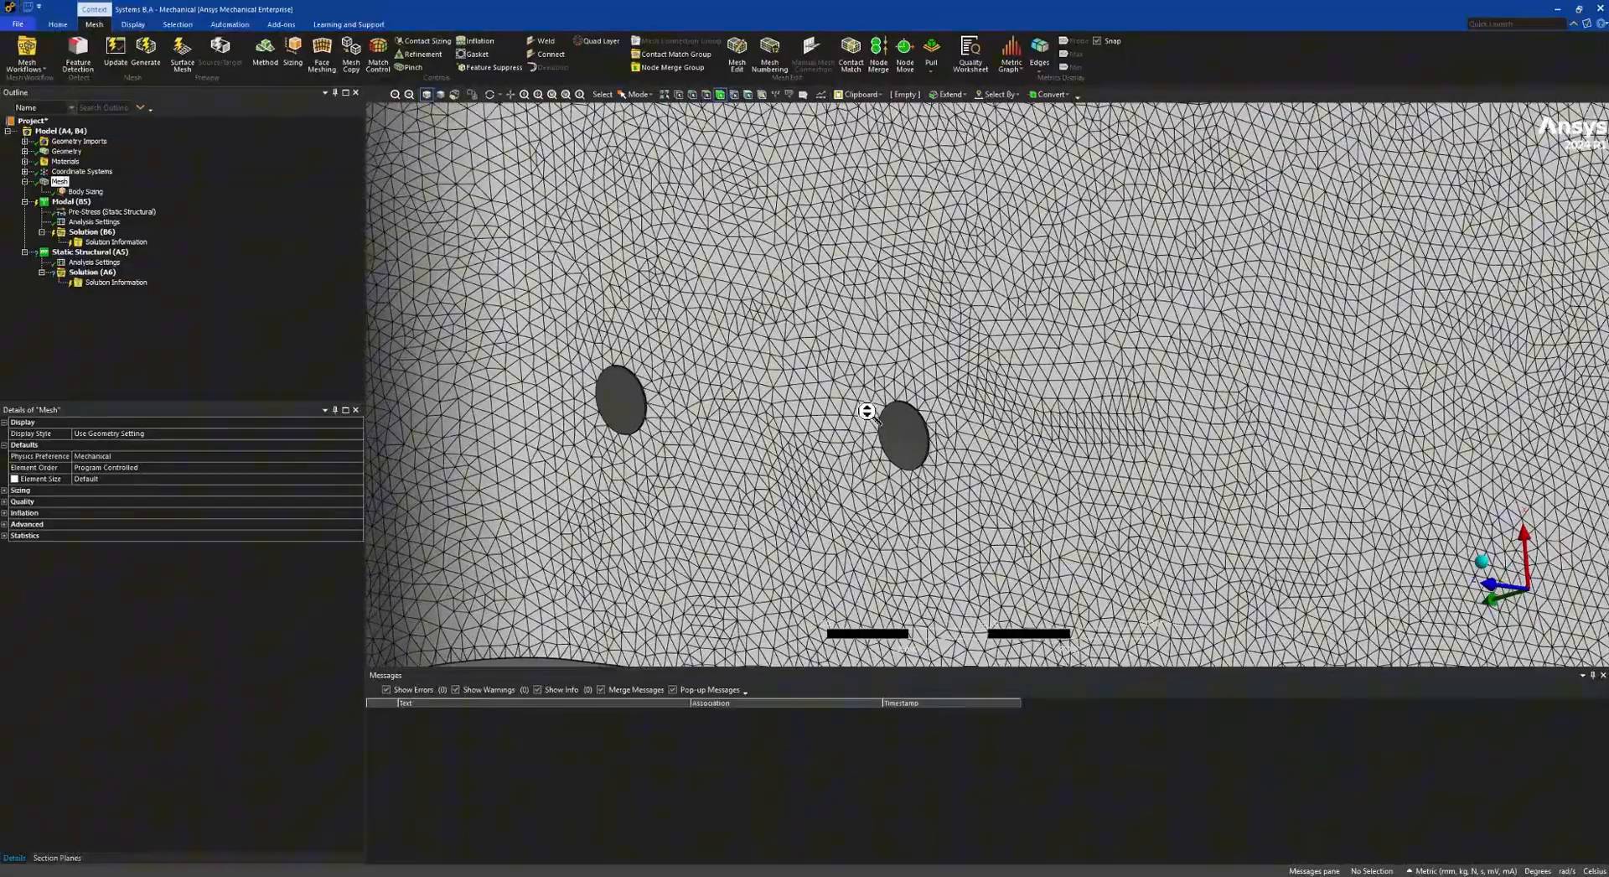
{"action": "middle_click_drag", "start_coordinate": [867, 411], "coordinate": [661, 436]}
Insert a Fixed Support under the Static Structural analysis.
{"action": "left_click", "coordinate": [91, 272]}
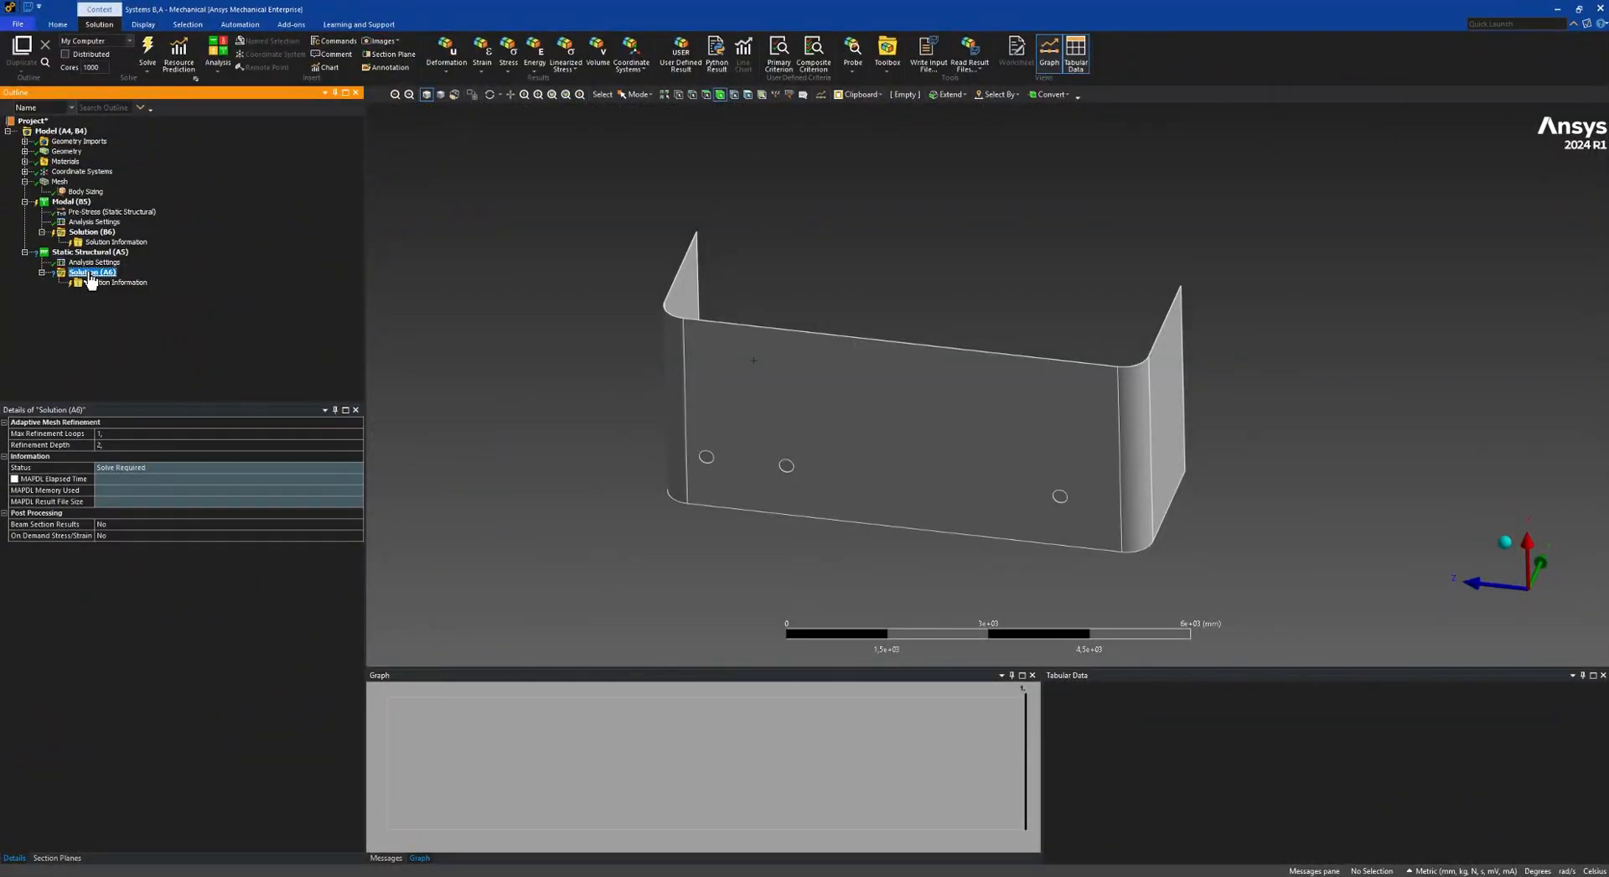
{"action": "left_click", "coordinate": [75, 253]}
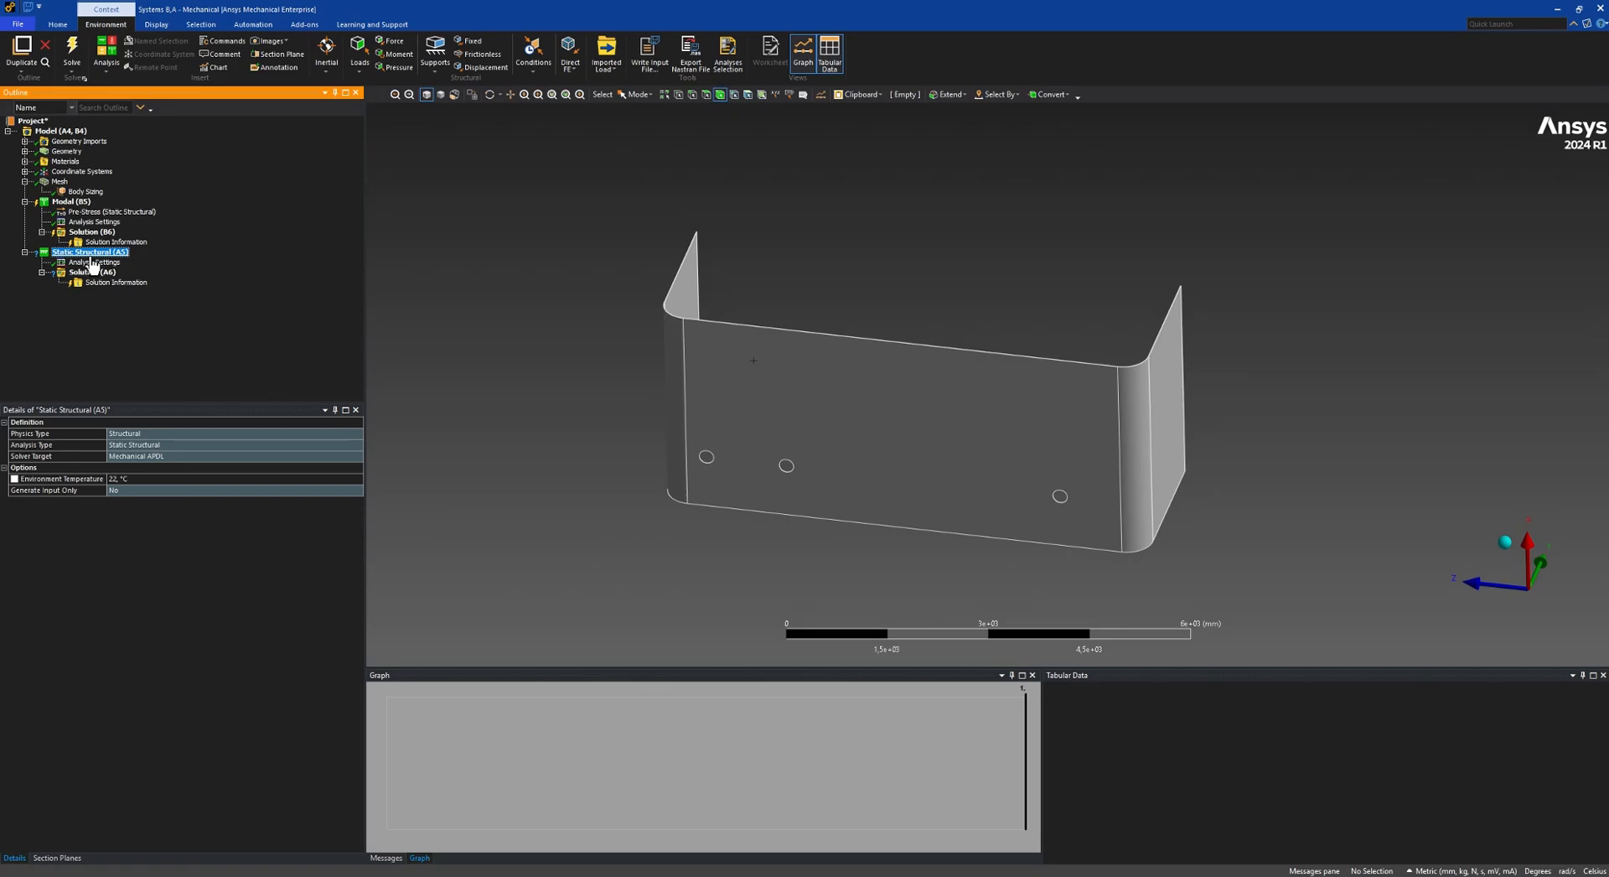
{"action": "left_click", "coordinate": [435, 67]}
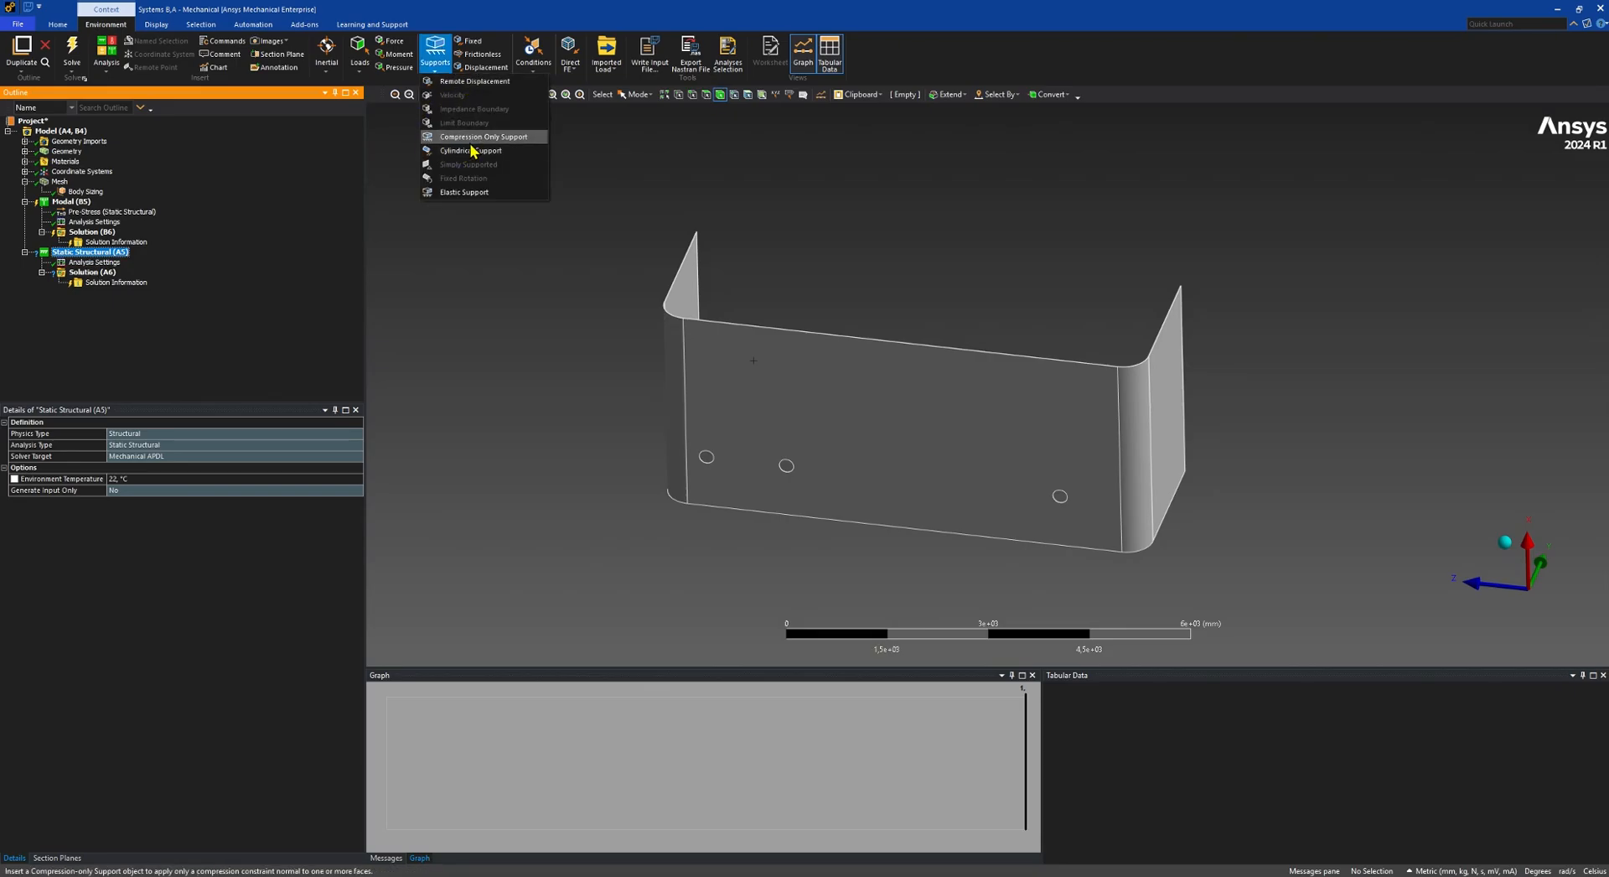
{"action": "left_click", "coordinate": [483, 236]}
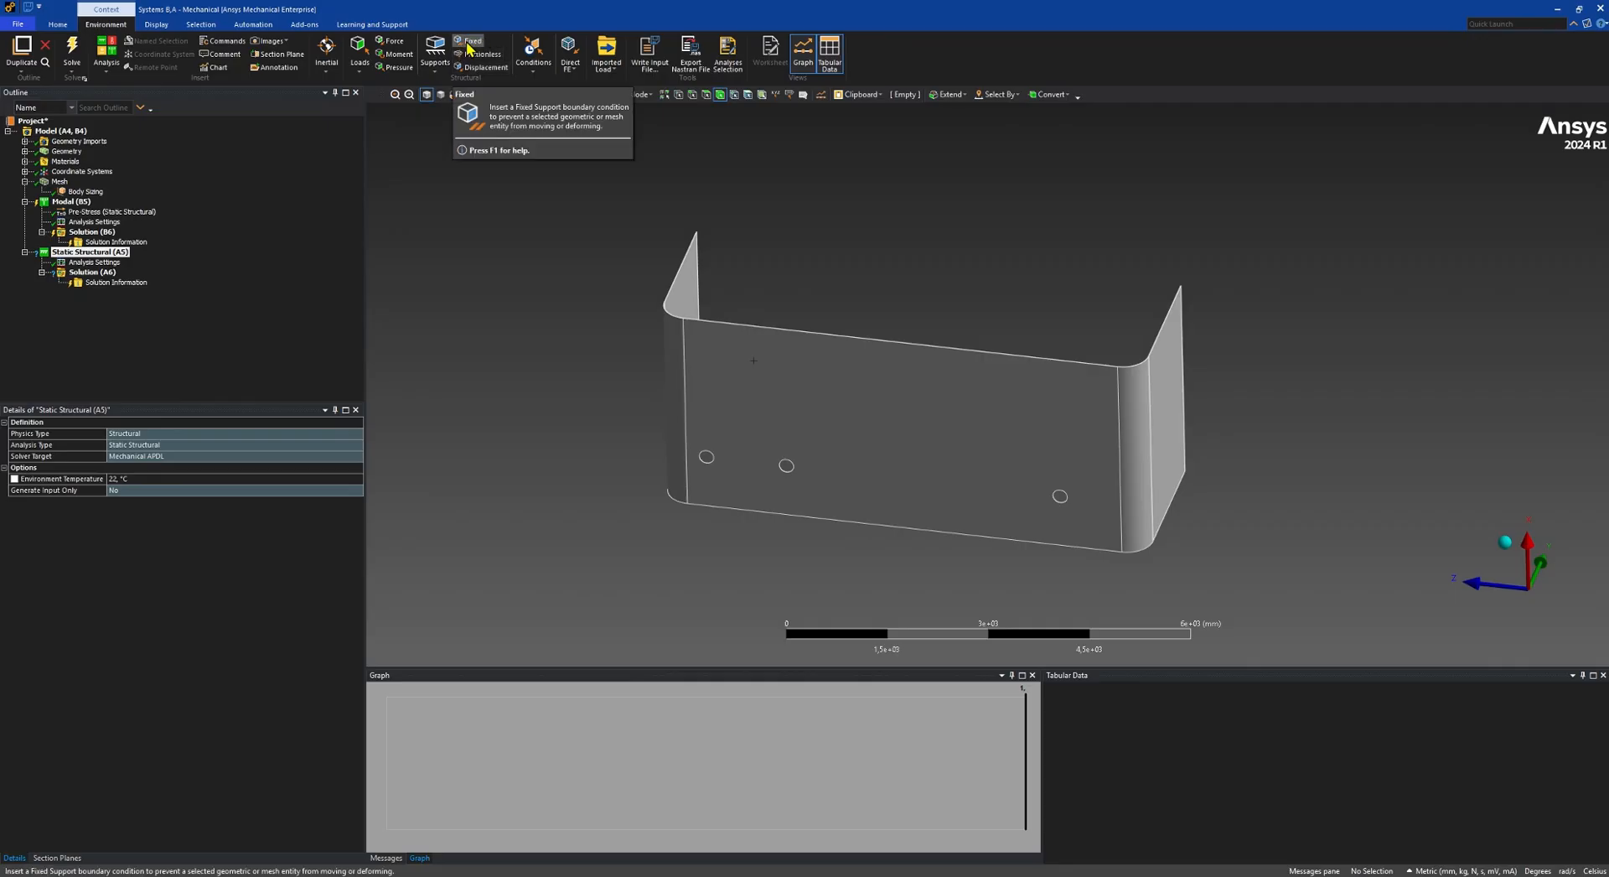
{"action": "left_click", "coordinate": [467, 42]}
Select the bottom thickness faces of the rounded corner near the two holes, the adjoining long wall and the adjacent side wall for the support.
{"action": "middle_click_drag", "start_coordinate": [716, 461], "coordinate": [671, 410]}
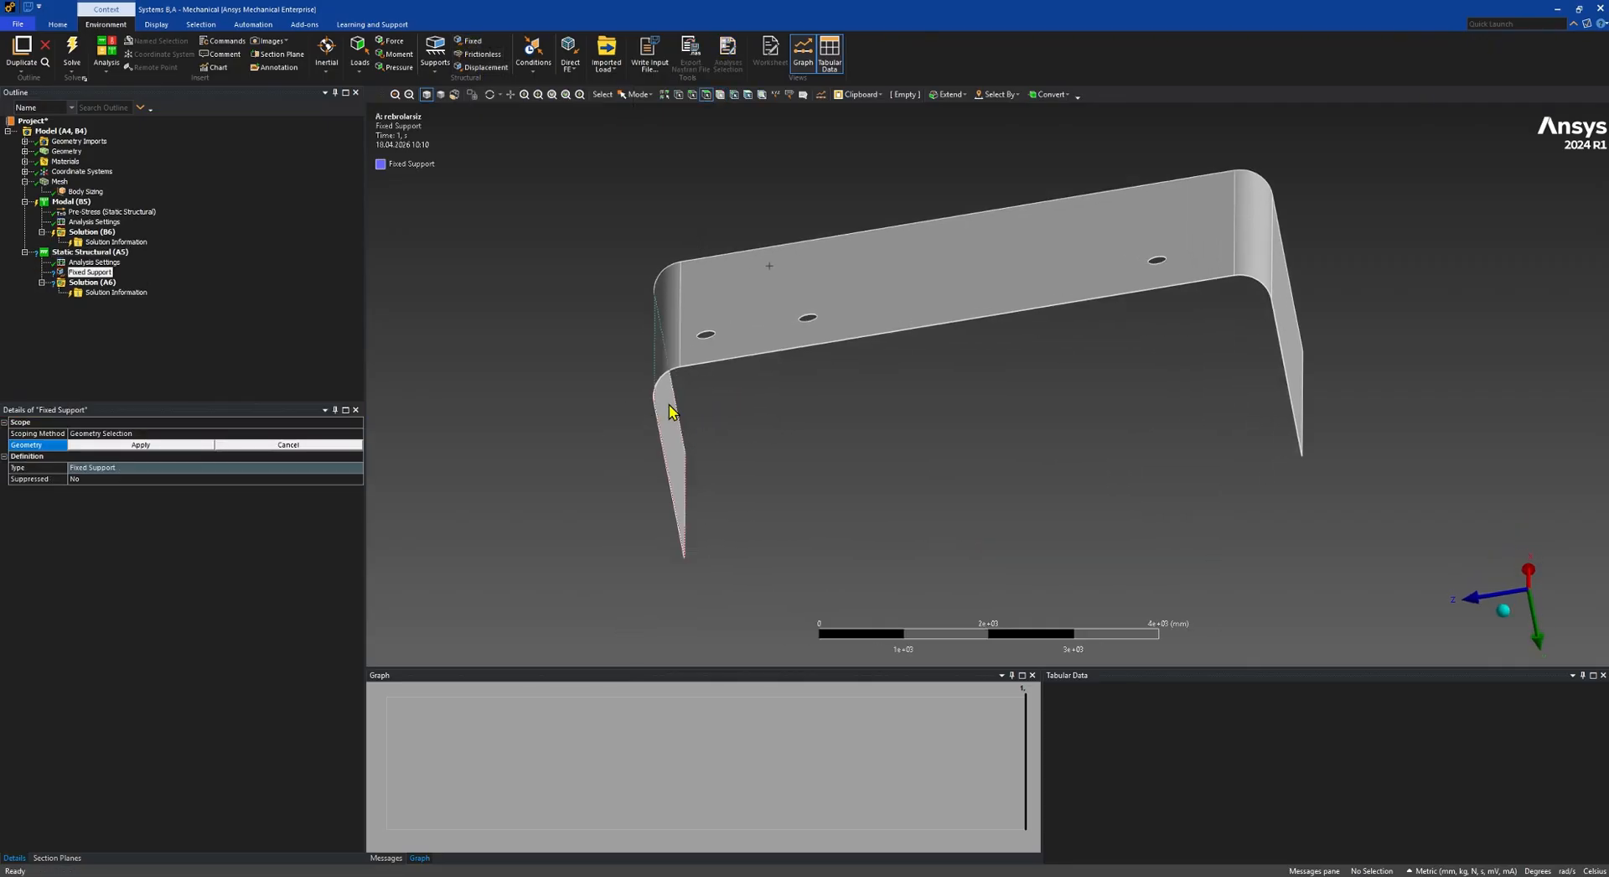
{"action": "scroll", "coordinate": [670, 411], "scroll_direction": "up", "scroll_amount": 6}
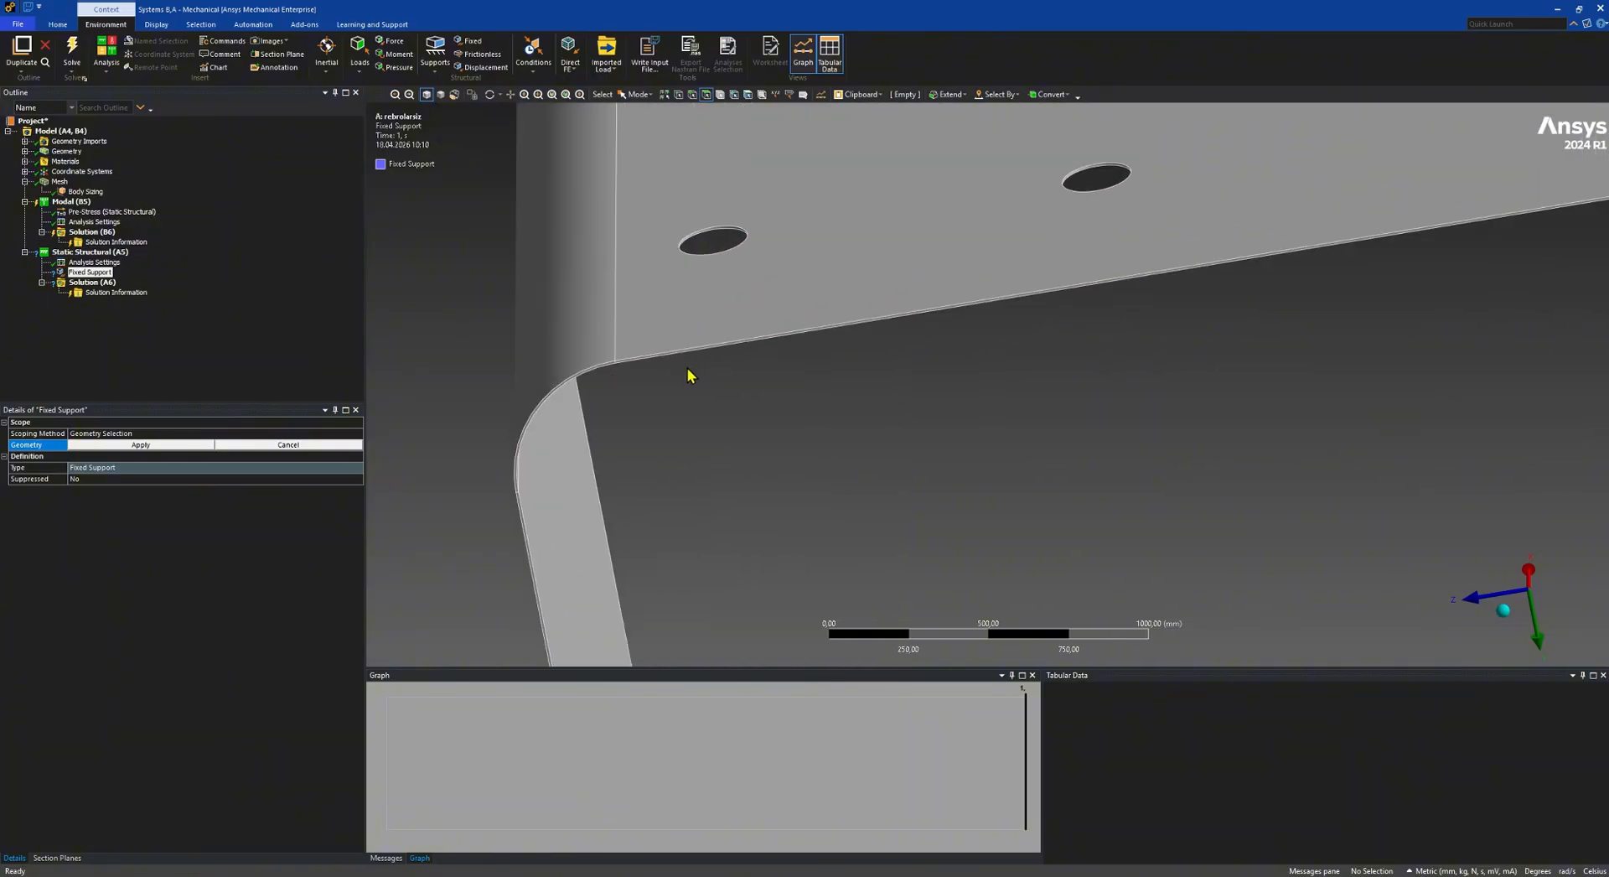
{"action": "scroll", "coordinate": [689, 374], "scroll_direction": "up", "scroll_amount": 3}
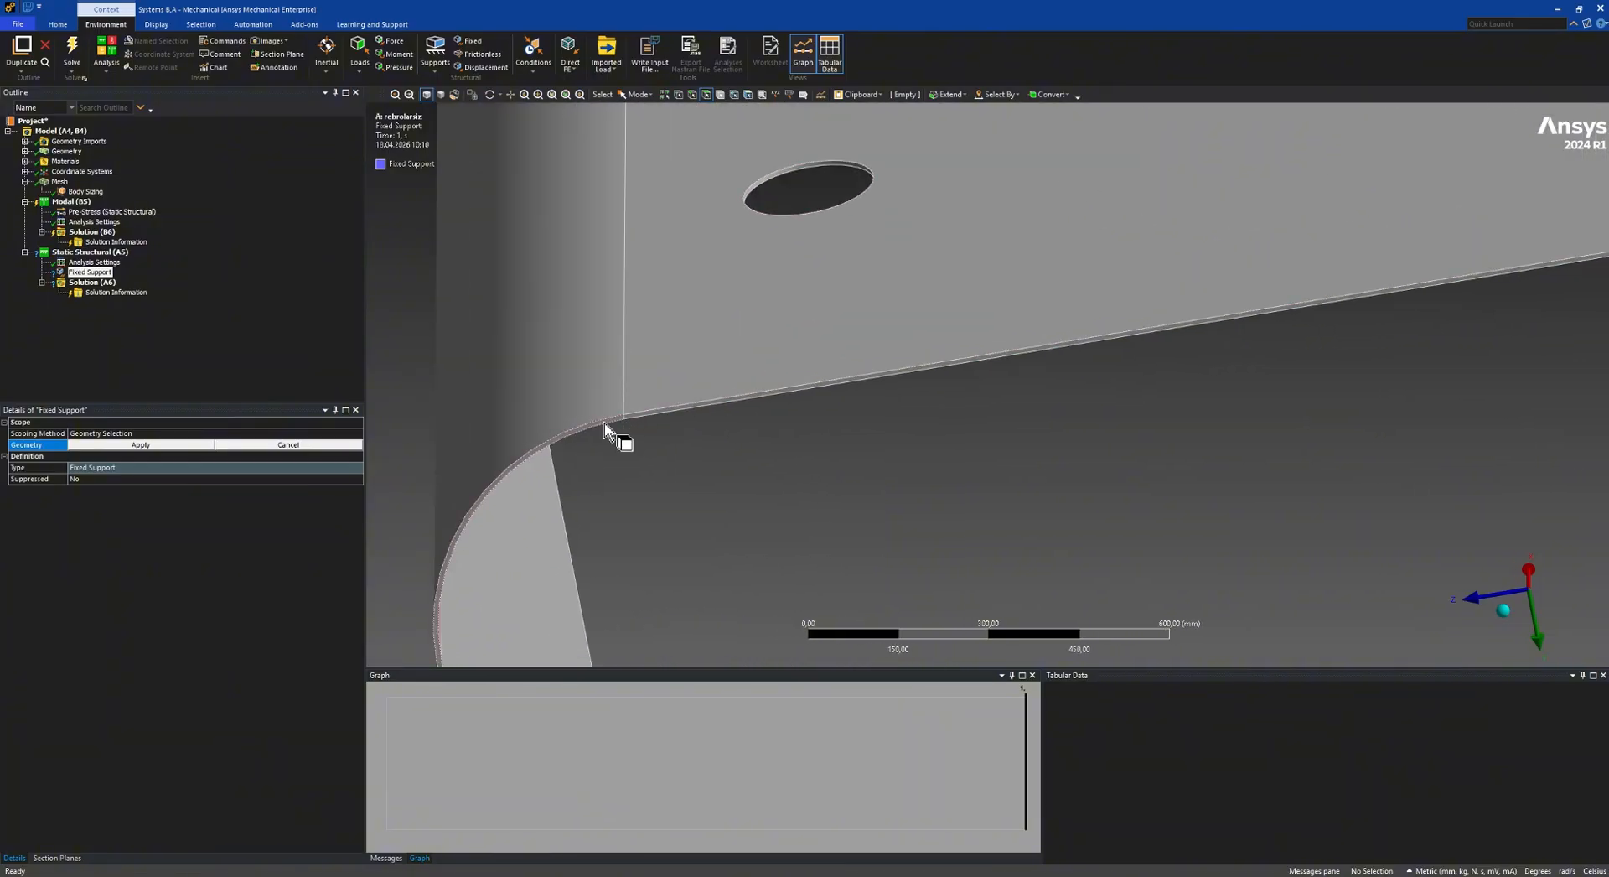
{"action": "left_click", "coordinate": [605, 429]}
{"action": "scroll", "coordinate": [605, 429], "scroll_direction": "up", "scroll_amount": 4}
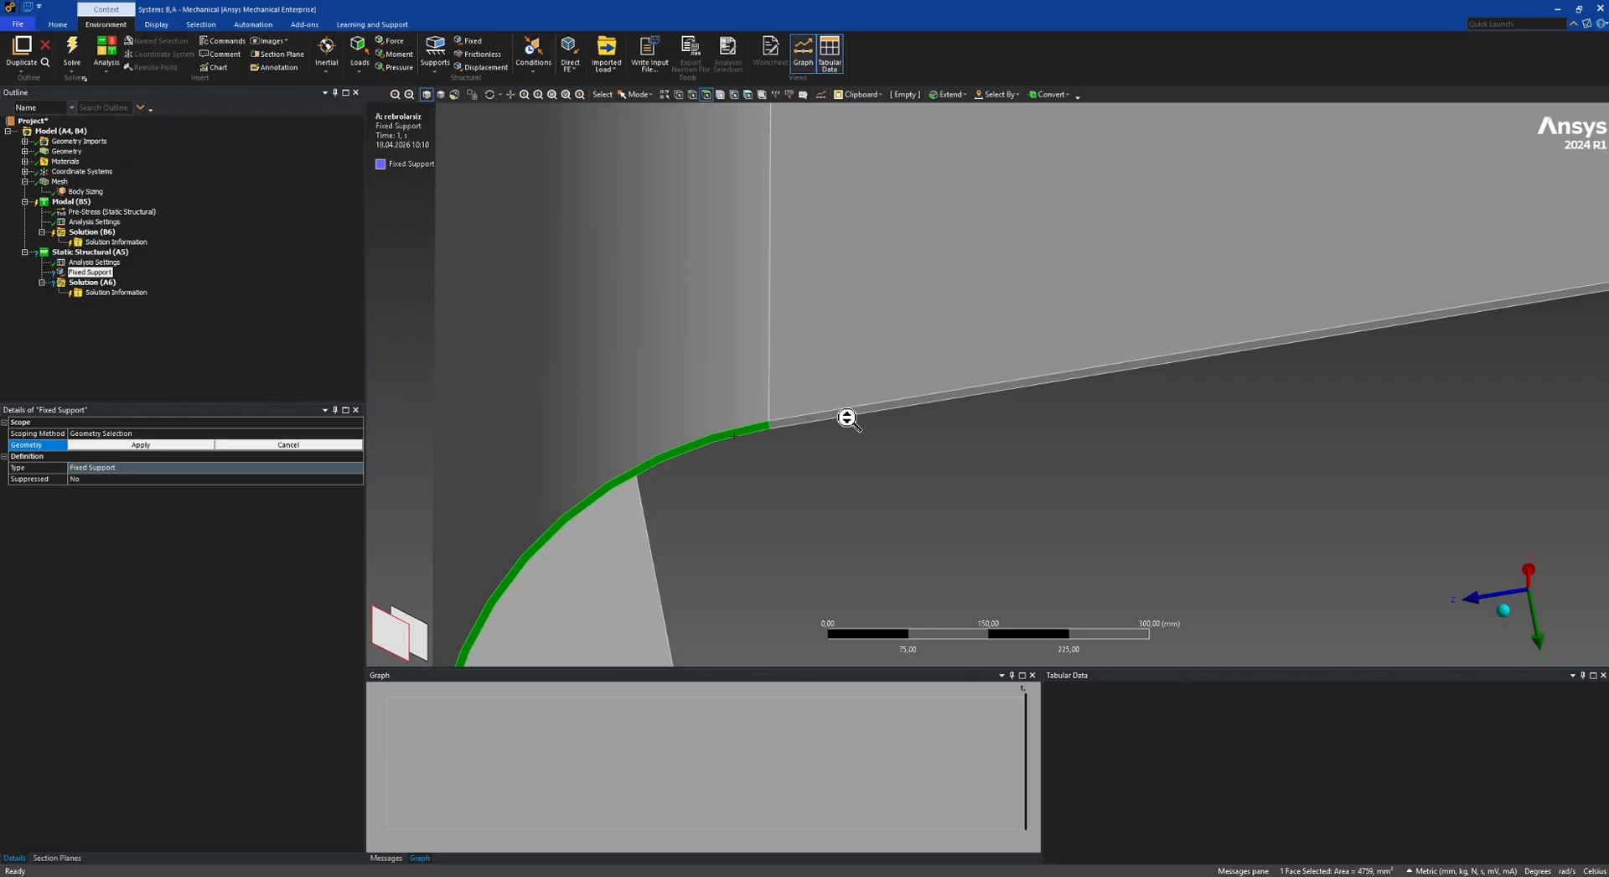
{"action": "left_click", "coordinate": [758, 429], "text": "ctrl"}
{"action": "middle_click_drag", "start_coordinate": [502, 646], "coordinate": [578, 160], "text": "ctrl"}
{"action": "left_click", "coordinate": [551, 433], "text": "ctrl"}
{"action": "scroll", "coordinate": [553, 433], "scroll_direction": "down", "scroll_amount": 7}
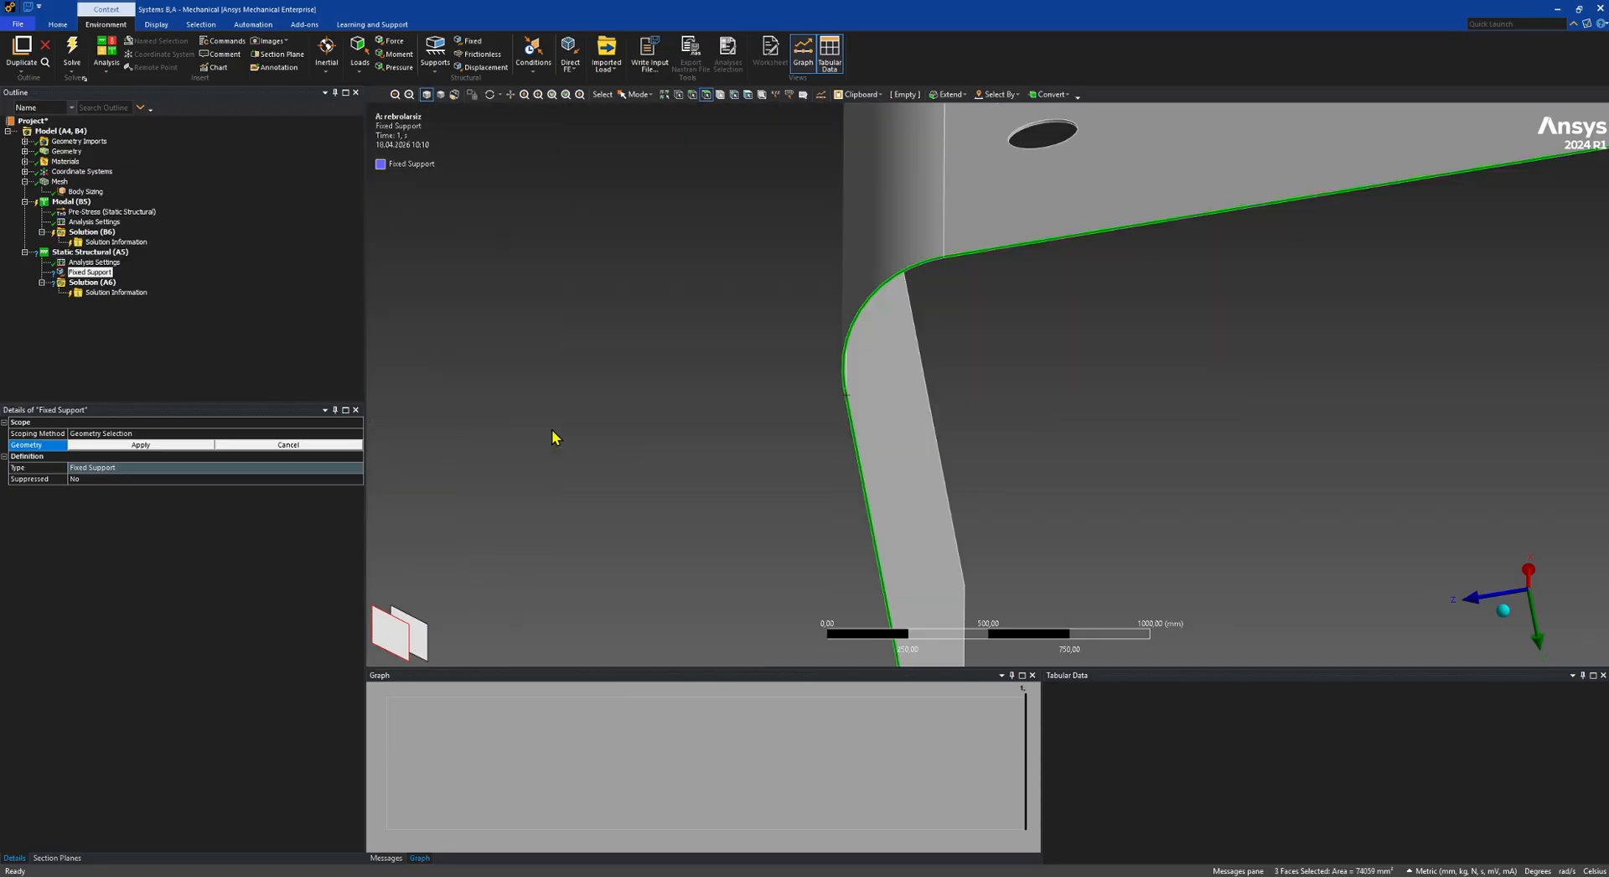
Add the bottom thickness face of the opposite rounded corner to the support selection.
{"action": "middle_click_drag", "start_coordinate": [1207, 366], "coordinate": [565, 433], "text": "ctrl"}
{"action": "middle_click_drag", "start_coordinate": [1265, 295], "coordinate": [708, 415], "text": "ctrl"}
{"action": "middle_click_drag", "start_coordinate": [997, 339], "coordinate": [632, 388], "text": "ctrl"}
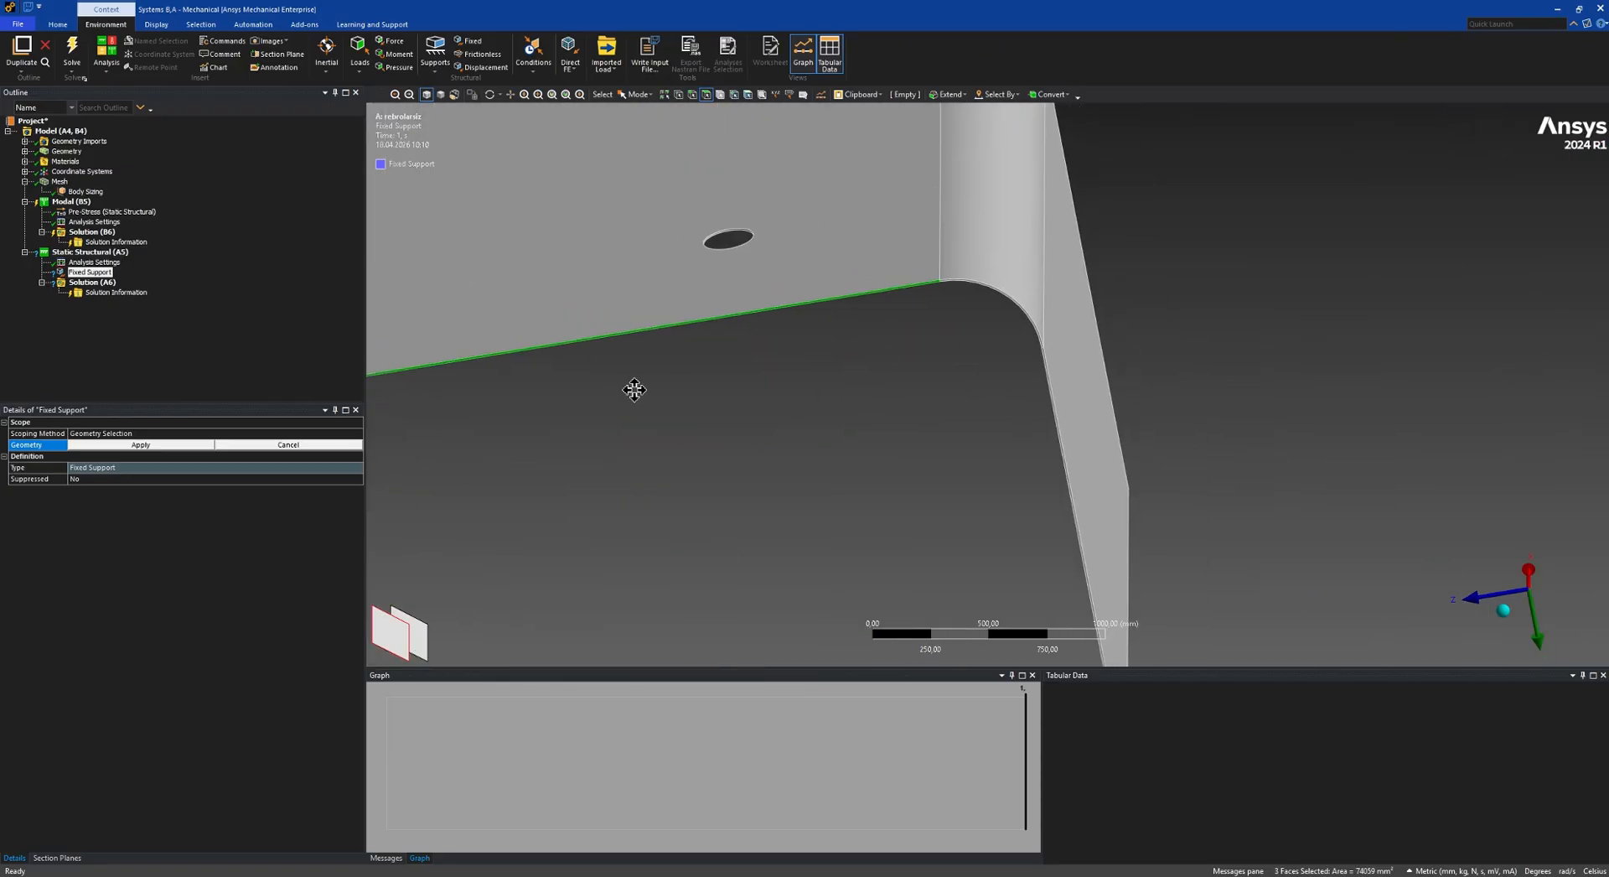
{"action": "scroll", "coordinate": [1073, 264], "scroll_direction": "up", "scroll_amount": 2}
{"action": "middle_click_drag", "start_coordinate": [984, 287], "coordinate": [844, 474], "text": "ctrl"}
{"action": "scroll", "coordinate": [761, 458], "scroll_direction": "up", "scroll_amount": 2}
{"action": "scroll", "coordinate": [759, 457], "scroll_direction": "up", "scroll_amount": 2}
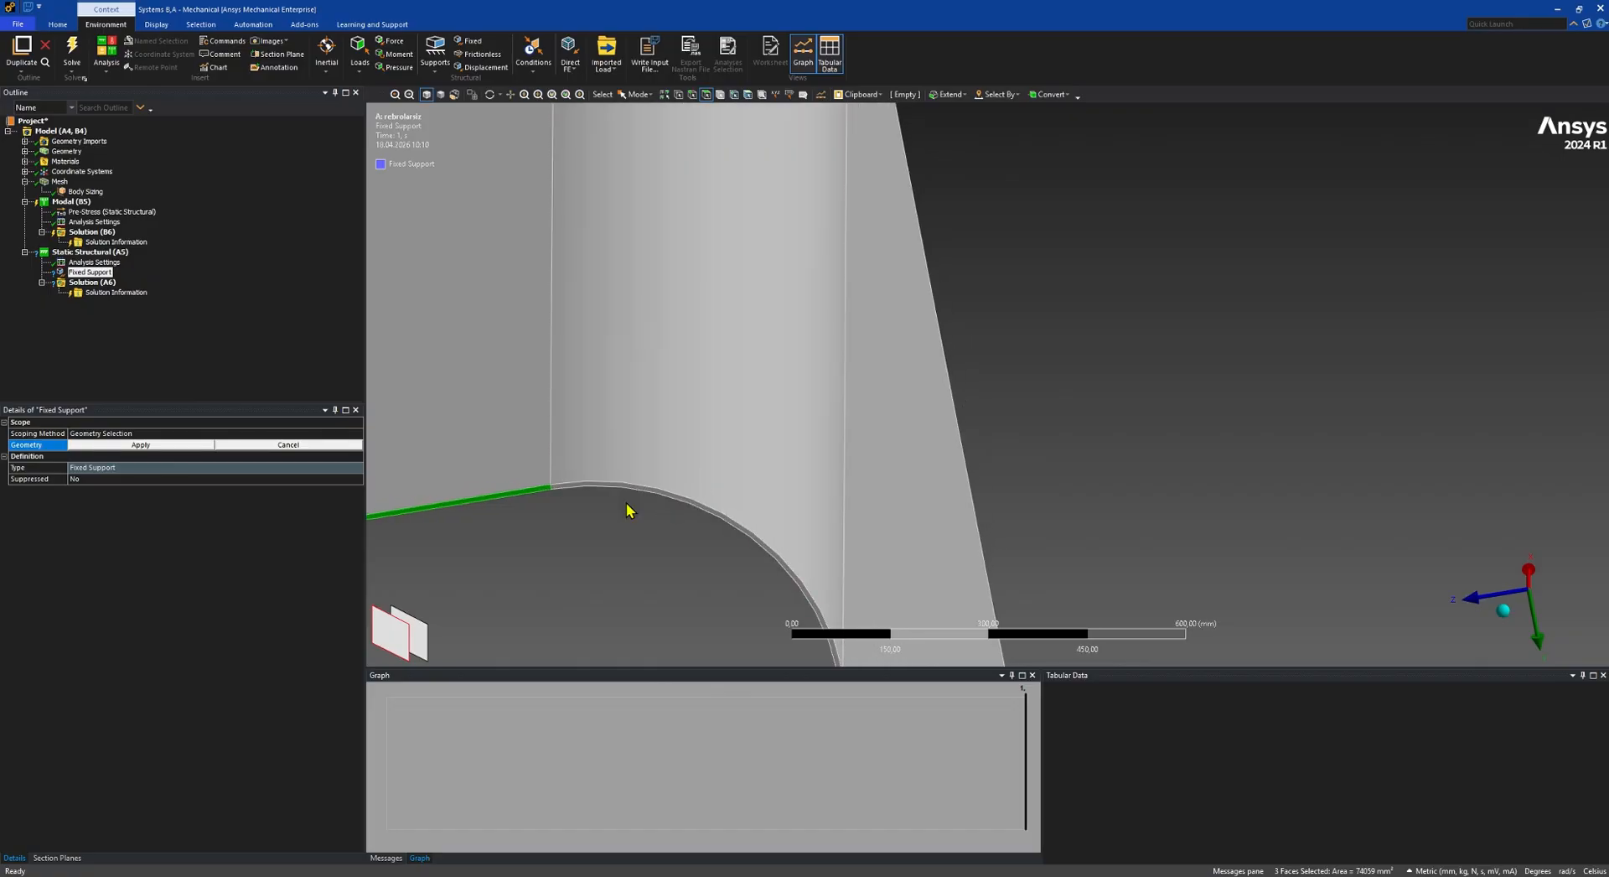
{"action": "middle_click_drag", "start_coordinate": [593, 508], "coordinate": [720, 457], "text": "ctrl"}
{"action": "scroll", "coordinate": [727, 451], "scroll_direction": "up", "scroll_amount": 2}
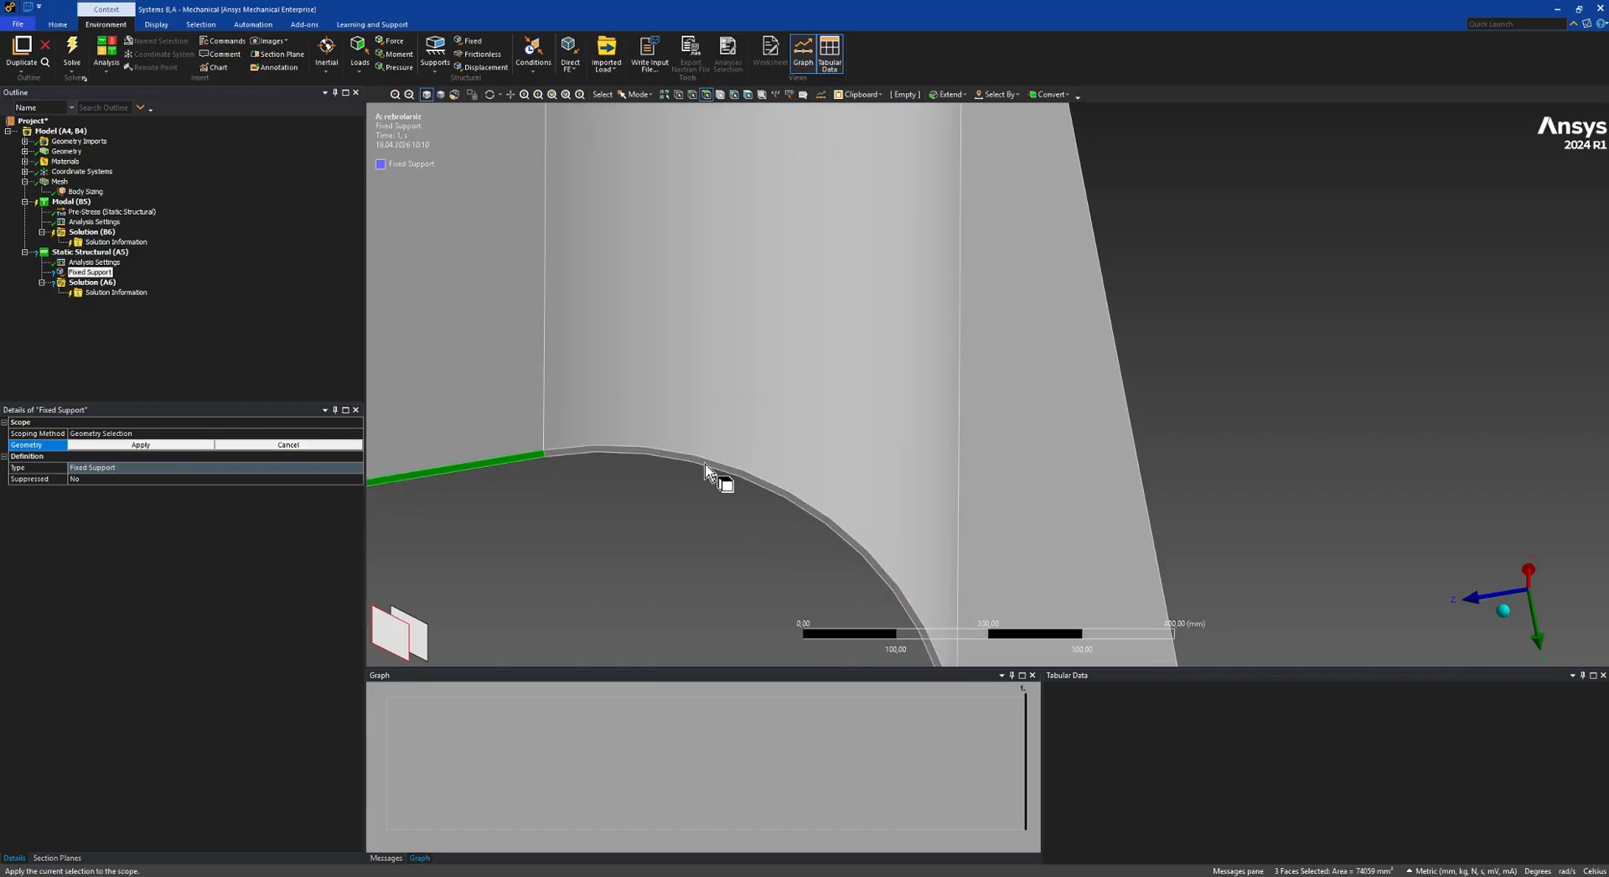
{"action": "left_click", "coordinate": [705, 465], "text": "ctrl"}
Add the bottom thickness face of the side wall adjoining that corner to the selection.
{"action": "scroll", "coordinate": [754, 404], "scroll_direction": "down", "scroll_amount": 3}
{"action": "middle_click_drag", "start_coordinate": [841, 440], "coordinate": [825, 197], "text": "ctrl"}
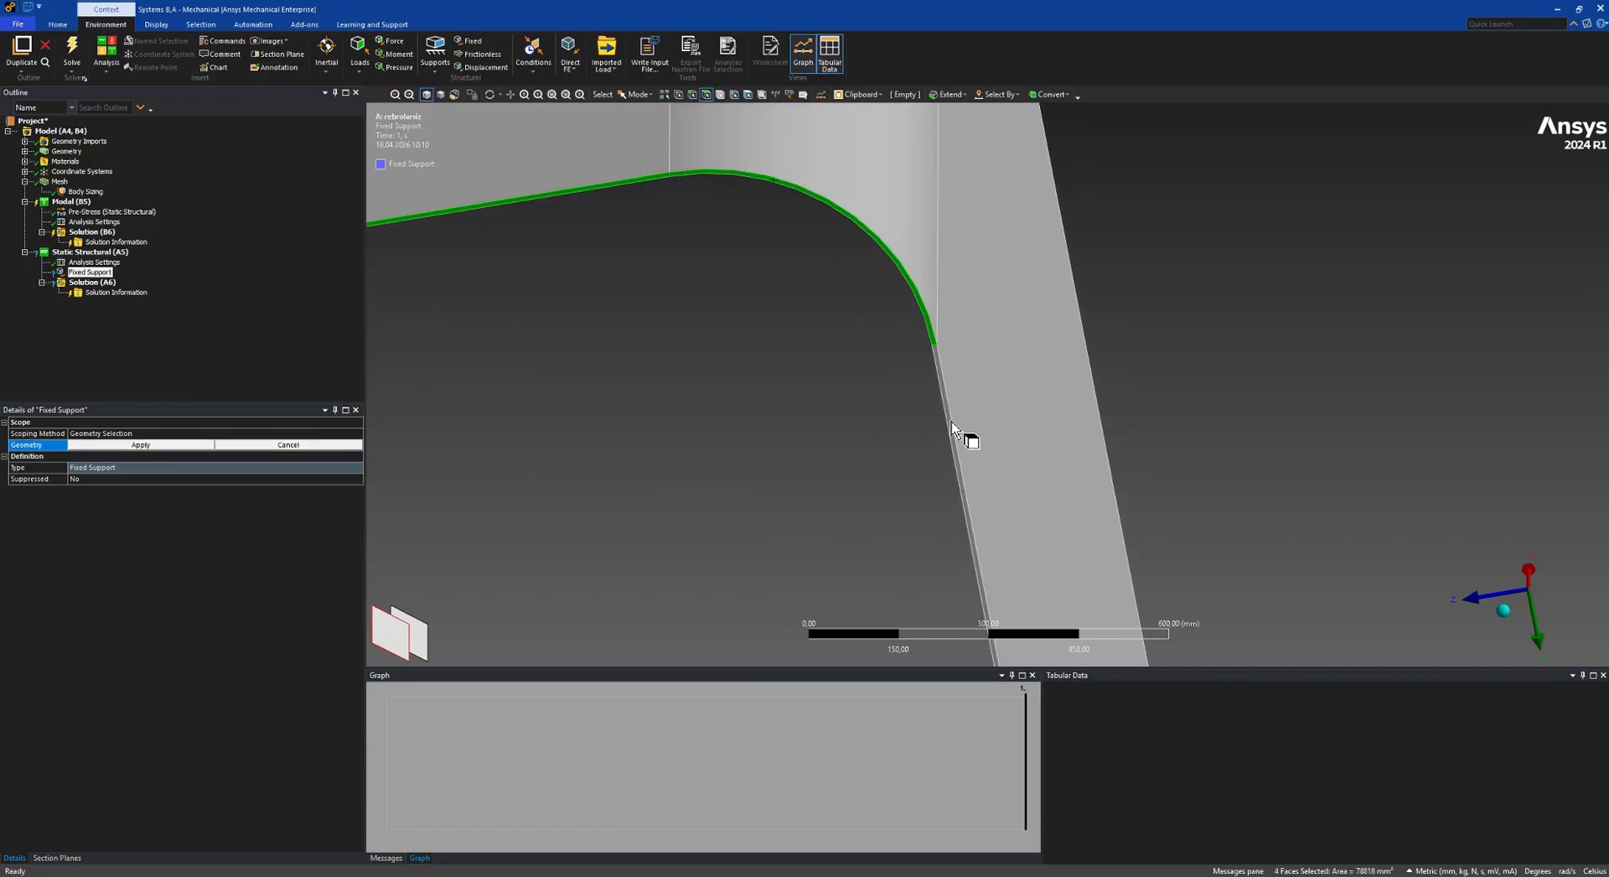
{"action": "scroll", "coordinate": [944, 390], "scroll_direction": "up", "scroll_amount": 2}
{"action": "scroll", "coordinate": [838, 431], "scroll_direction": "up", "scroll_amount": 4}
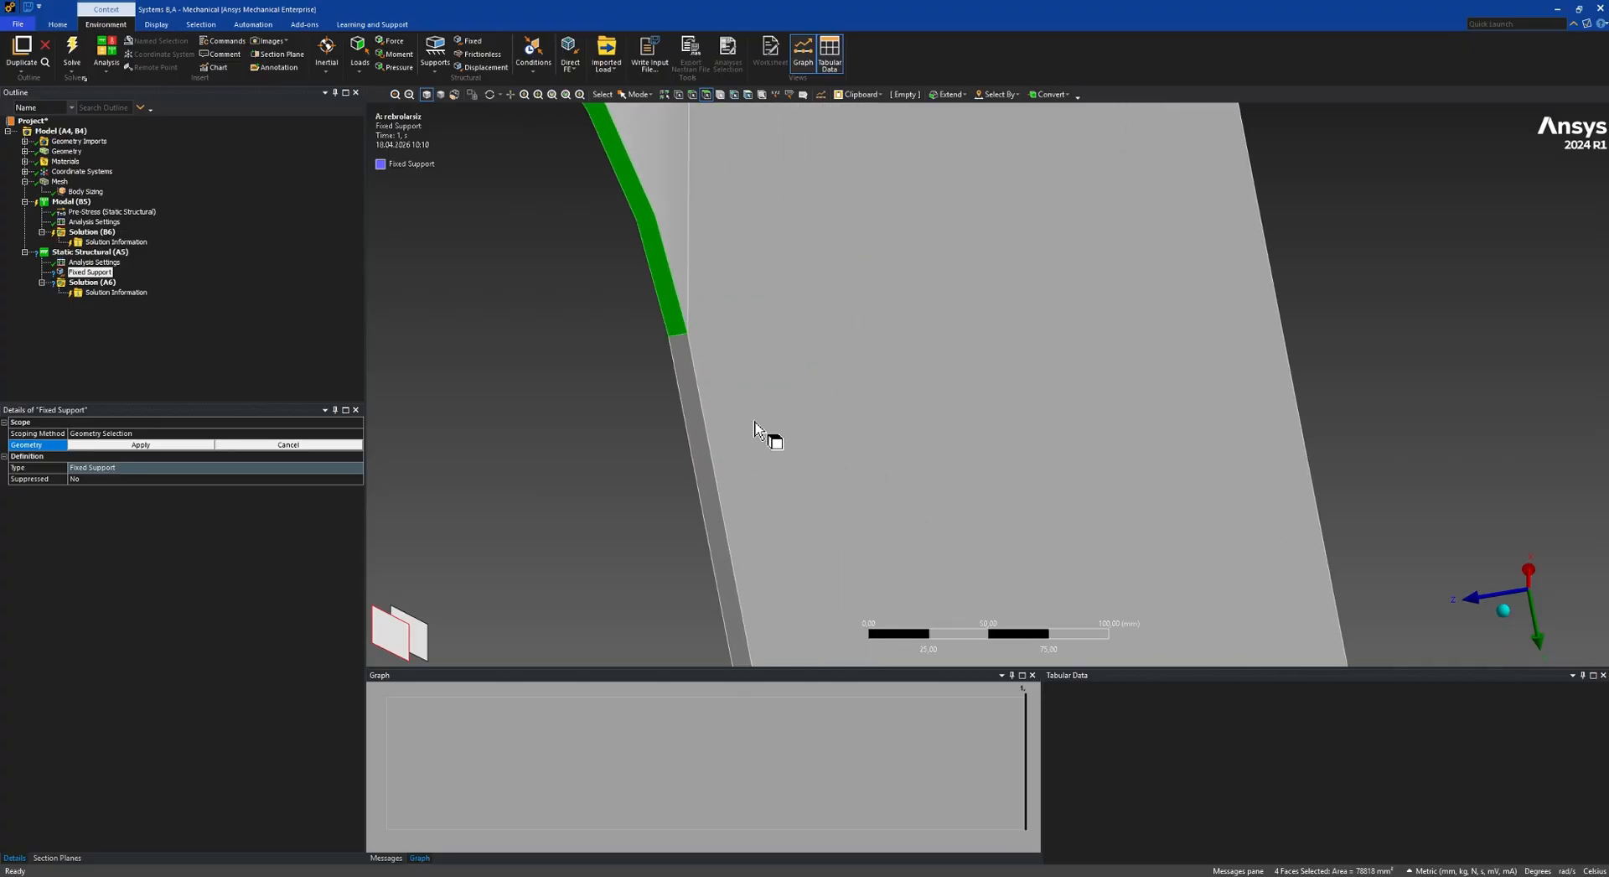
{"action": "left_click", "coordinate": [692, 451], "text": "ctrl"}
{"action": "scroll", "coordinate": [862, 377], "scroll_direction": "down", "scroll_amount": 8}
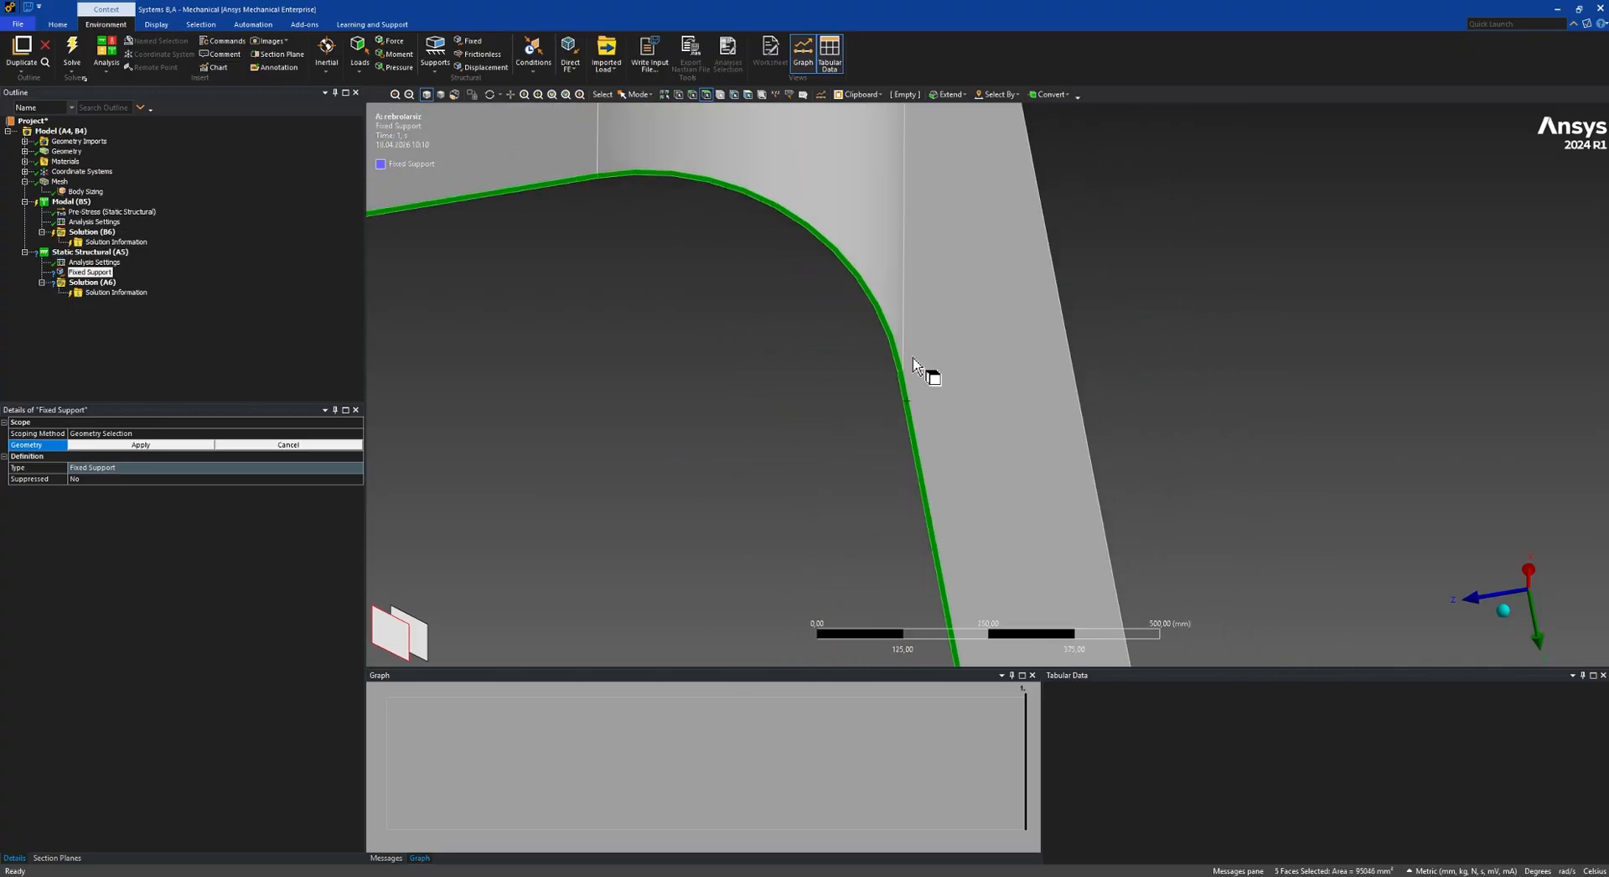
Add the top thickness faces of one side wall and its adjoining rounded corner to the selection.
{"action": "scroll", "coordinate": [961, 341], "scroll_direction": "down", "scroll_amount": 5}
{"action": "middle_click_drag", "start_coordinate": [1035, 356], "coordinate": [798, 379]}
{"action": "scroll", "coordinate": [797, 379], "scroll_direction": "up", "scroll_amount": 10}
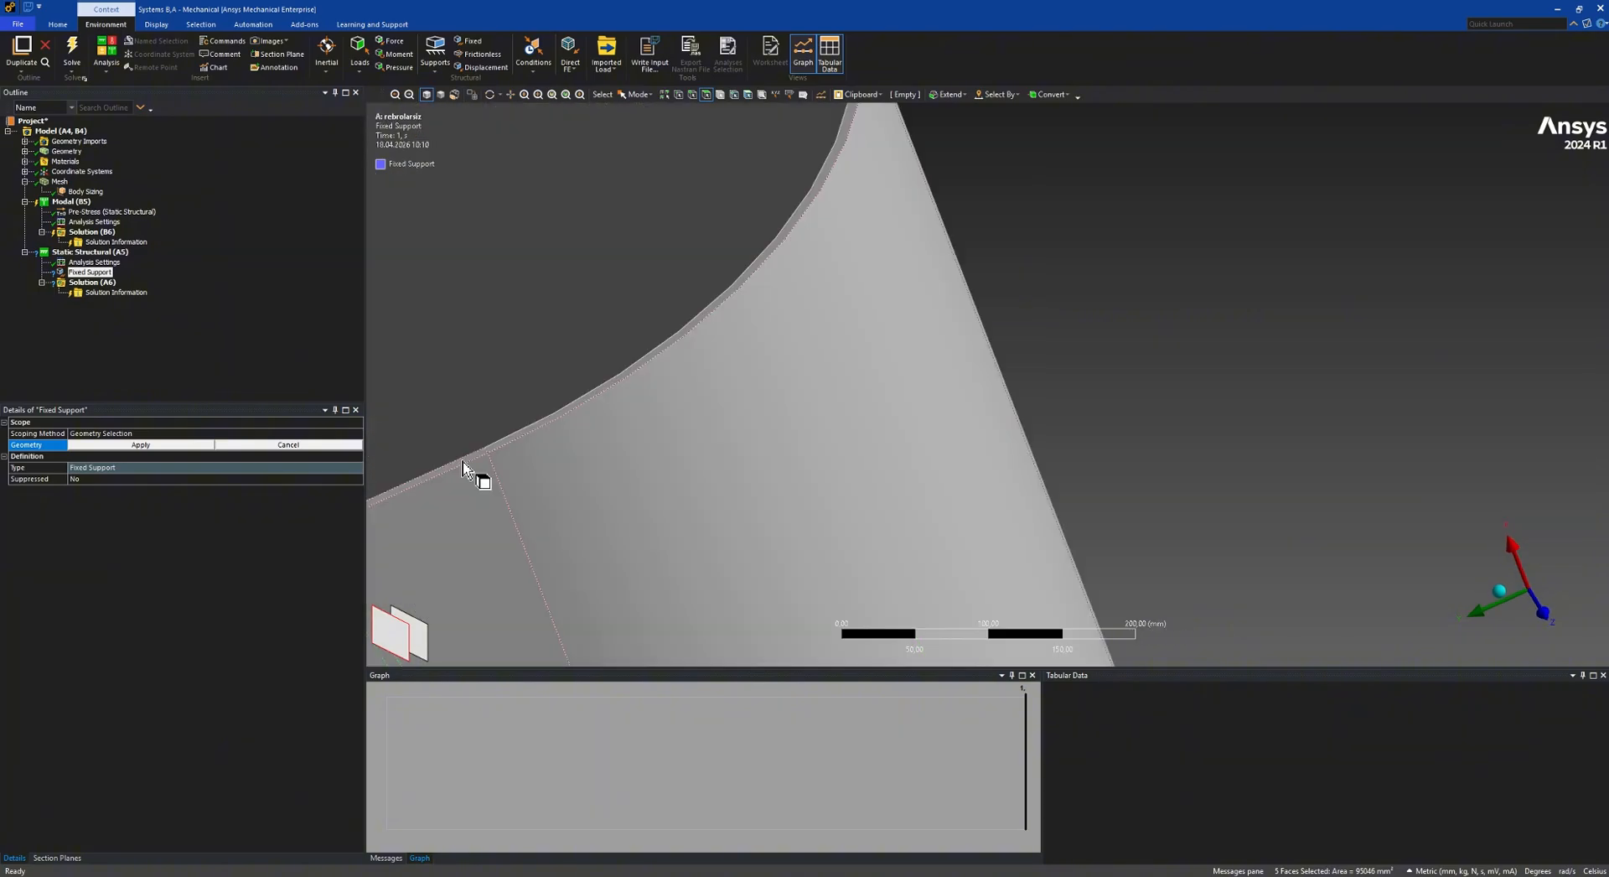
{"action": "left_click", "coordinate": [464, 461], "text": "ctrl"}
{"action": "left_click", "coordinate": [553, 416], "text": "ctrl"}
Add the top thickness face of the long wall to the support selection.
{"action": "scroll", "coordinate": [718, 412], "scroll_direction": "down", "scroll_amount": 6}
{"action": "mouse_move", "coordinate": [958, 379]}
{"action": "middle_mouse_down"}
{"action": "mouse_move", "coordinate": [939, 319]}
{"action": "mouse_move", "coordinate": [932, 361]}
{"action": "middle_mouse_up"}
{"action": "scroll", "coordinate": [925, 329], "scroll_direction": "up", "scroll_amount": 5}
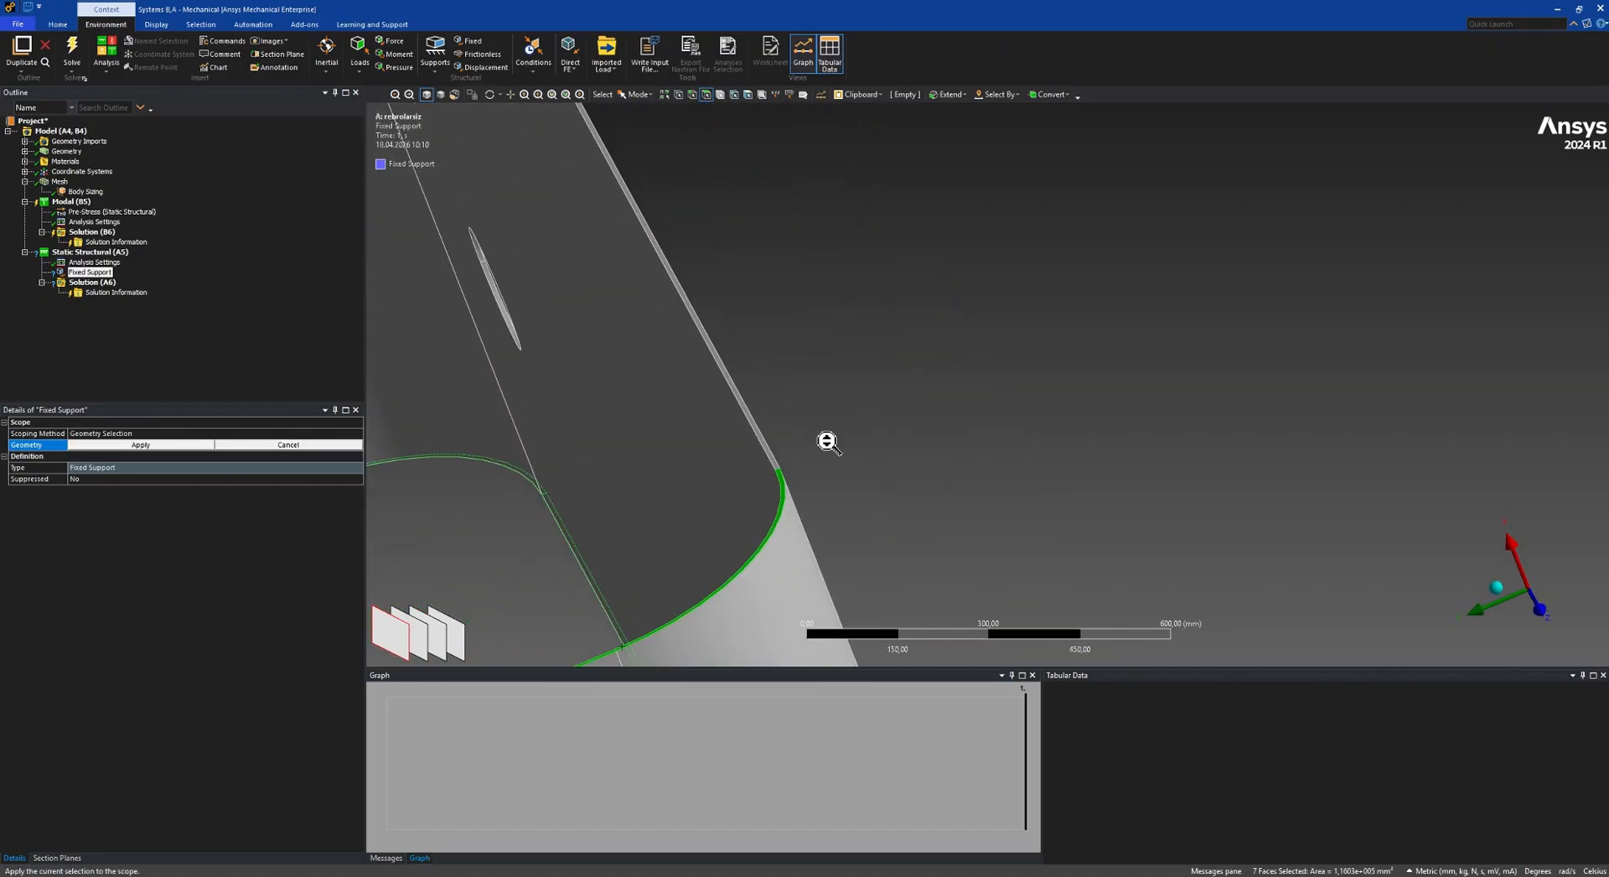
{"action": "left_click", "coordinate": [602, 525], "text": "ctrl"}
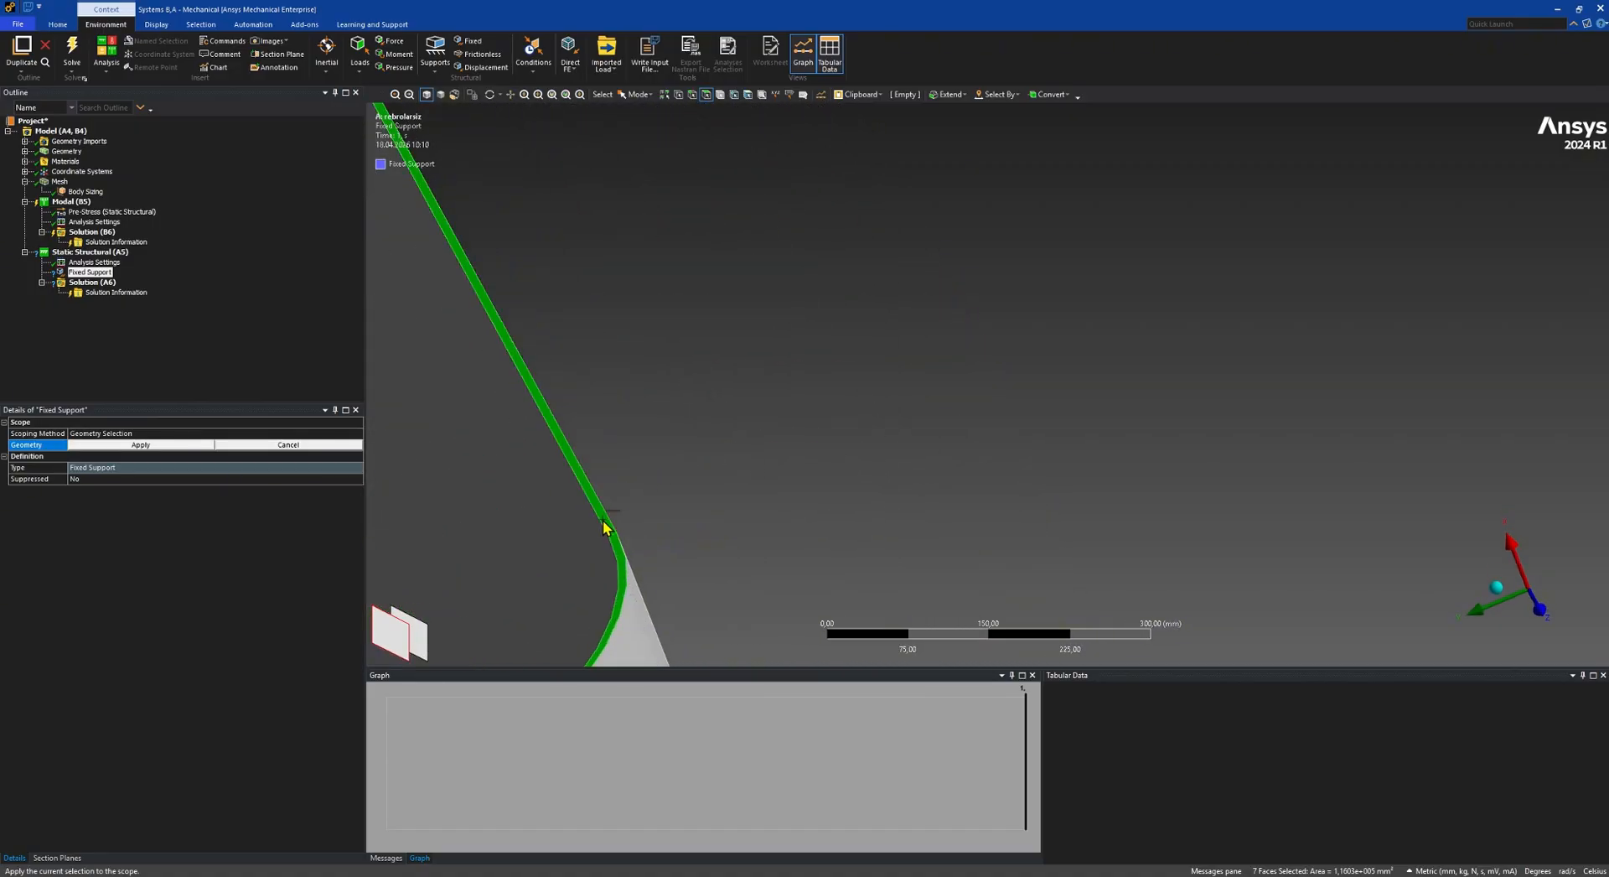
Add the top thickness faces of the remaining rounded corner and side wall to the selection.
{"action": "scroll", "coordinate": [850, 434], "scroll_direction": "down", "scroll_amount": 6}
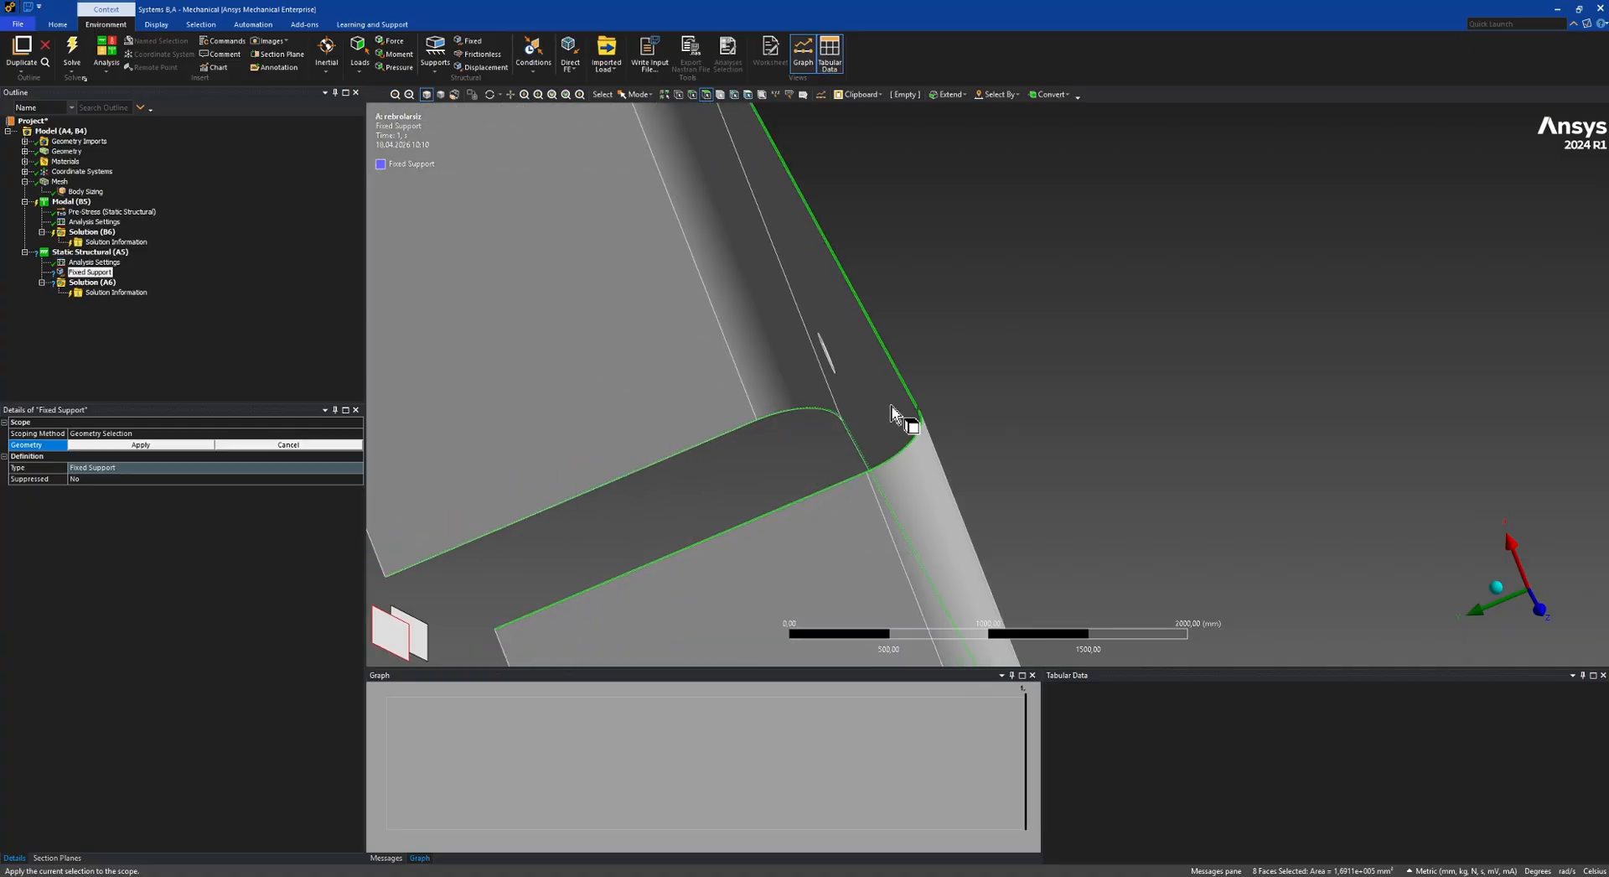
{"action": "middle_click_drag", "start_coordinate": [821, 388], "coordinate": [866, 541], "text": "ctrl"}
{"action": "scroll", "coordinate": [521, 456], "scroll_direction": "up", "scroll_amount": 10}
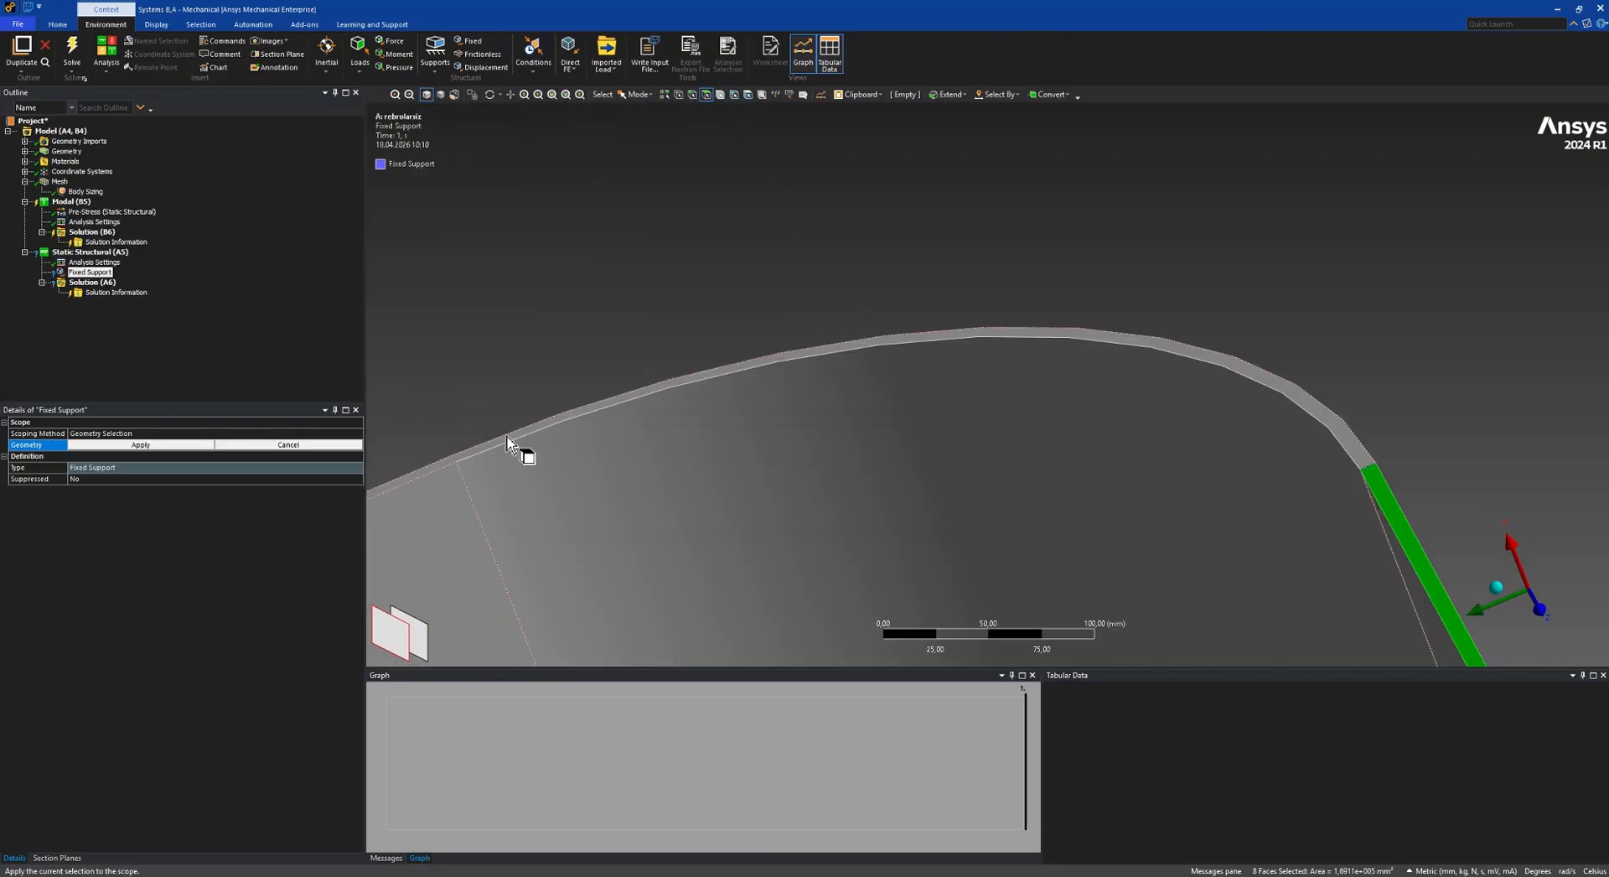
{"action": "scroll", "coordinate": [927, 382], "scroll_direction": "down", "scroll_amount": 8}
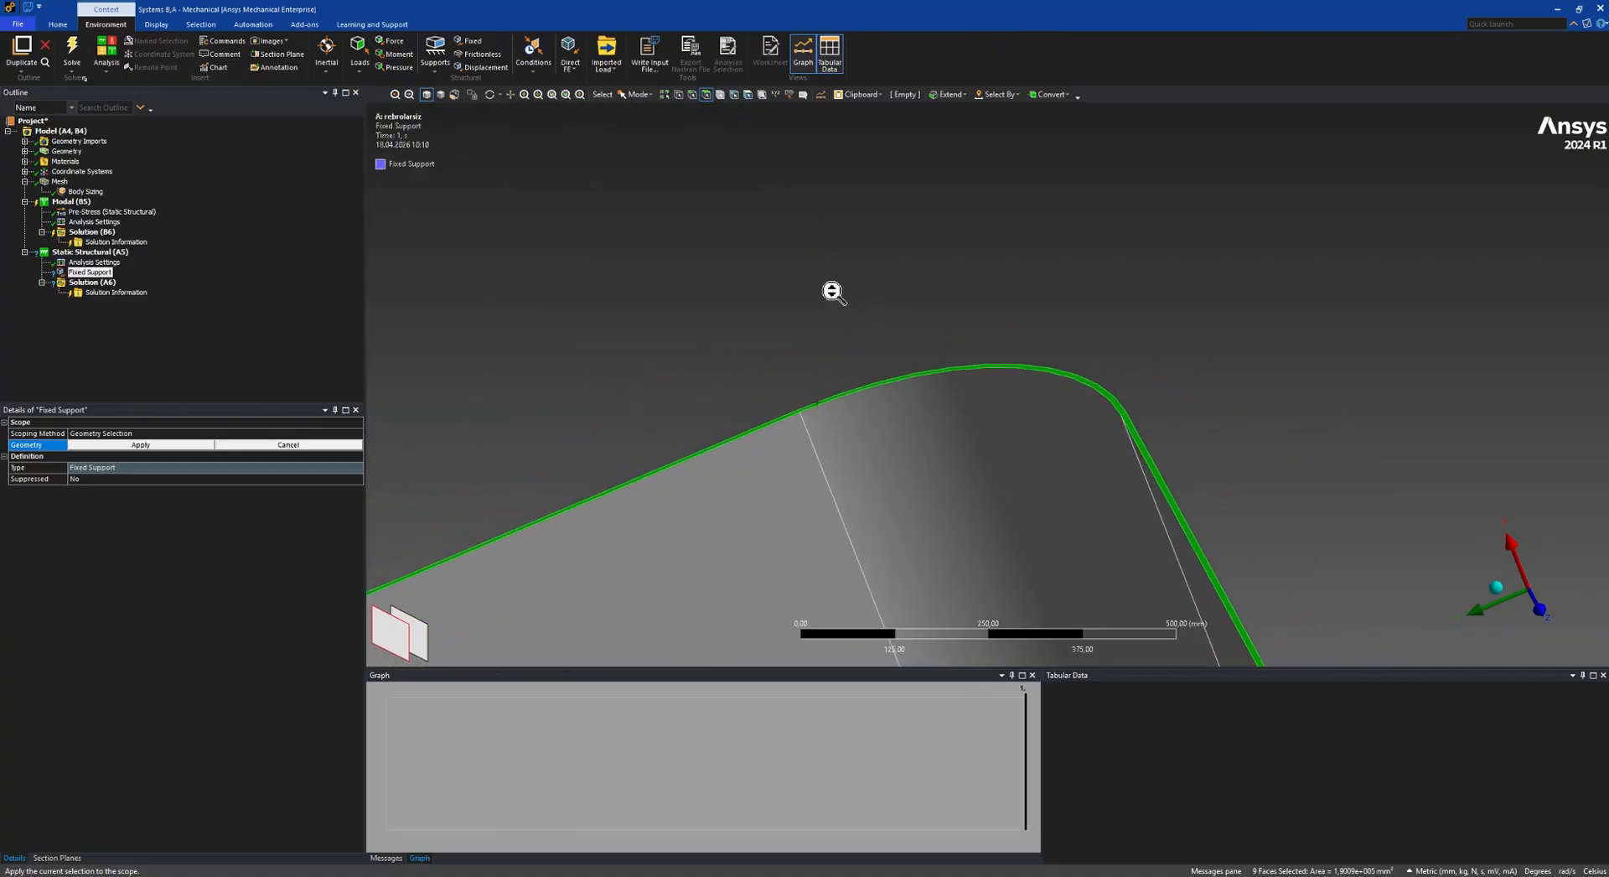
Add the vertical end face at the free edge of one side wall to the selection.
{"action": "scroll", "coordinate": [798, 310], "scroll_direction": "down", "scroll_amount": 6}
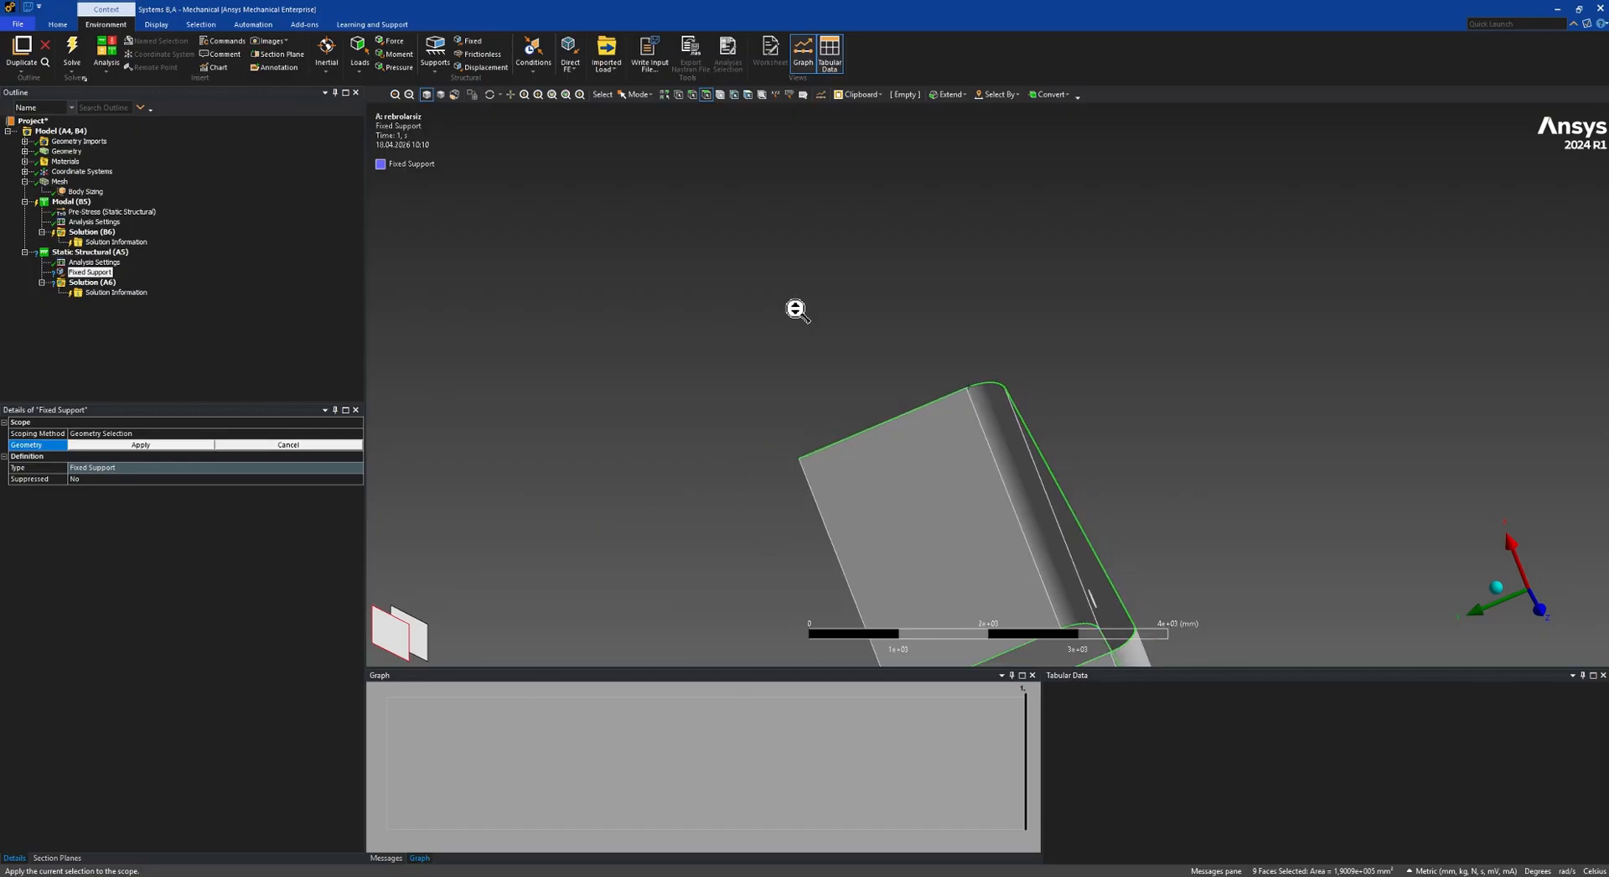
{"action": "middle_click_drag", "start_coordinate": [848, 459], "coordinate": [786, 321], "text": "ctrl"}
{"action": "middle_click_drag", "start_coordinate": [806, 365], "coordinate": [883, 381]}
{"action": "scroll", "coordinate": [805, 323], "scroll_direction": "up", "scroll_amount": 3}
{"action": "scroll", "coordinate": [800, 318], "scroll_direction": "up", "scroll_amount": 2}
{"action": "middle_click_drag", "start_coordinate": [747, 287], "coordinate": [856, 373], "text": "ctrl"}
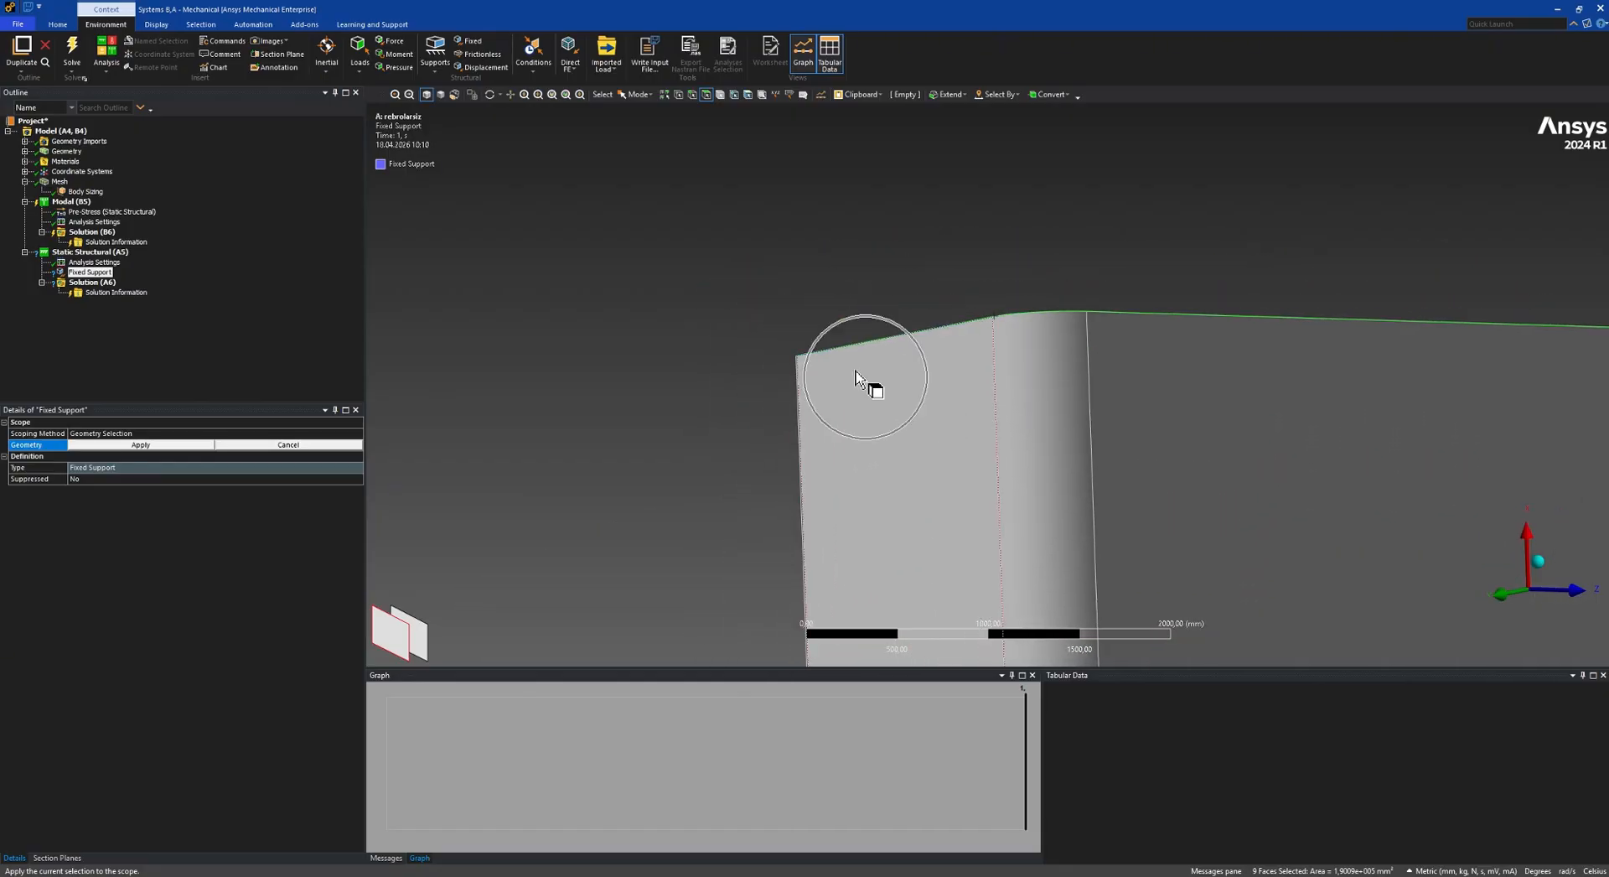
{"action": "scroll", "coordinate": [838, 369], "scroll_direction": "up", "scroll_amount": 4}
{"action": "middle_click_drag", "start_coordinate": [700, 367], "coordinate": [823, 433], "text": "ctrl"}
{"action": "scroll", "coordinate": [776, 416], "scroll_direction": "up", "scroll_amount": 2}
{"action": "scroll", "coordinate": [632, 467], "scroll_direction": "up", "scroll_amount": 2}
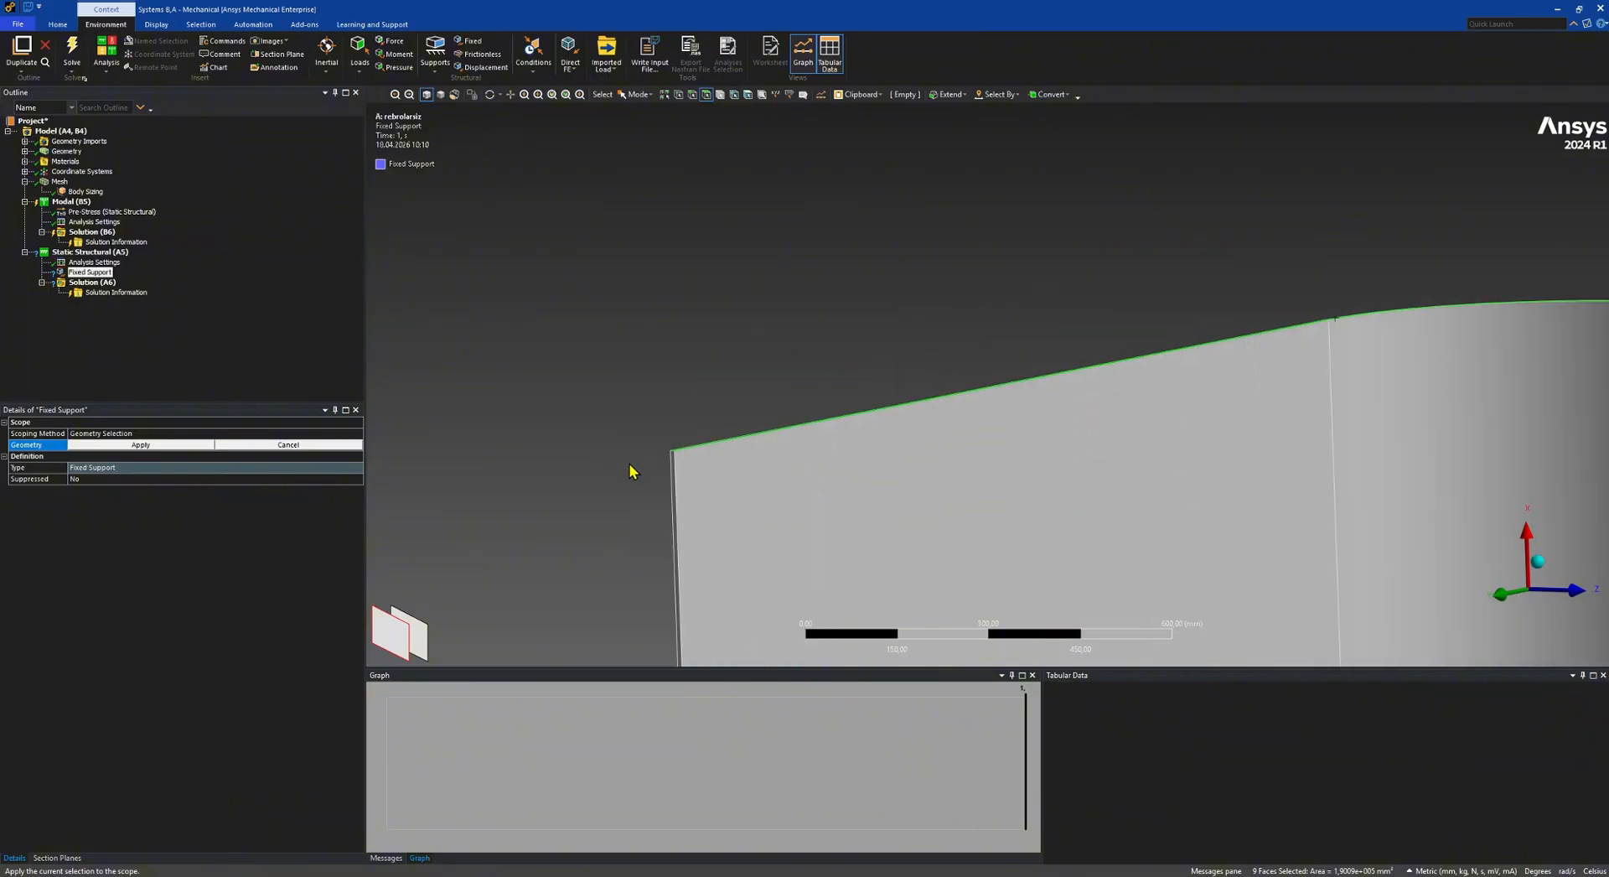
{"action": "middle_click_drag", "start_coordinate": [651, 474], "coordinate": [845, 394], "text": "ctrl"}
{"action": "scroll", "coordinate": [828, 403], "scroll_direction": "up", "scroll_amount": 2}
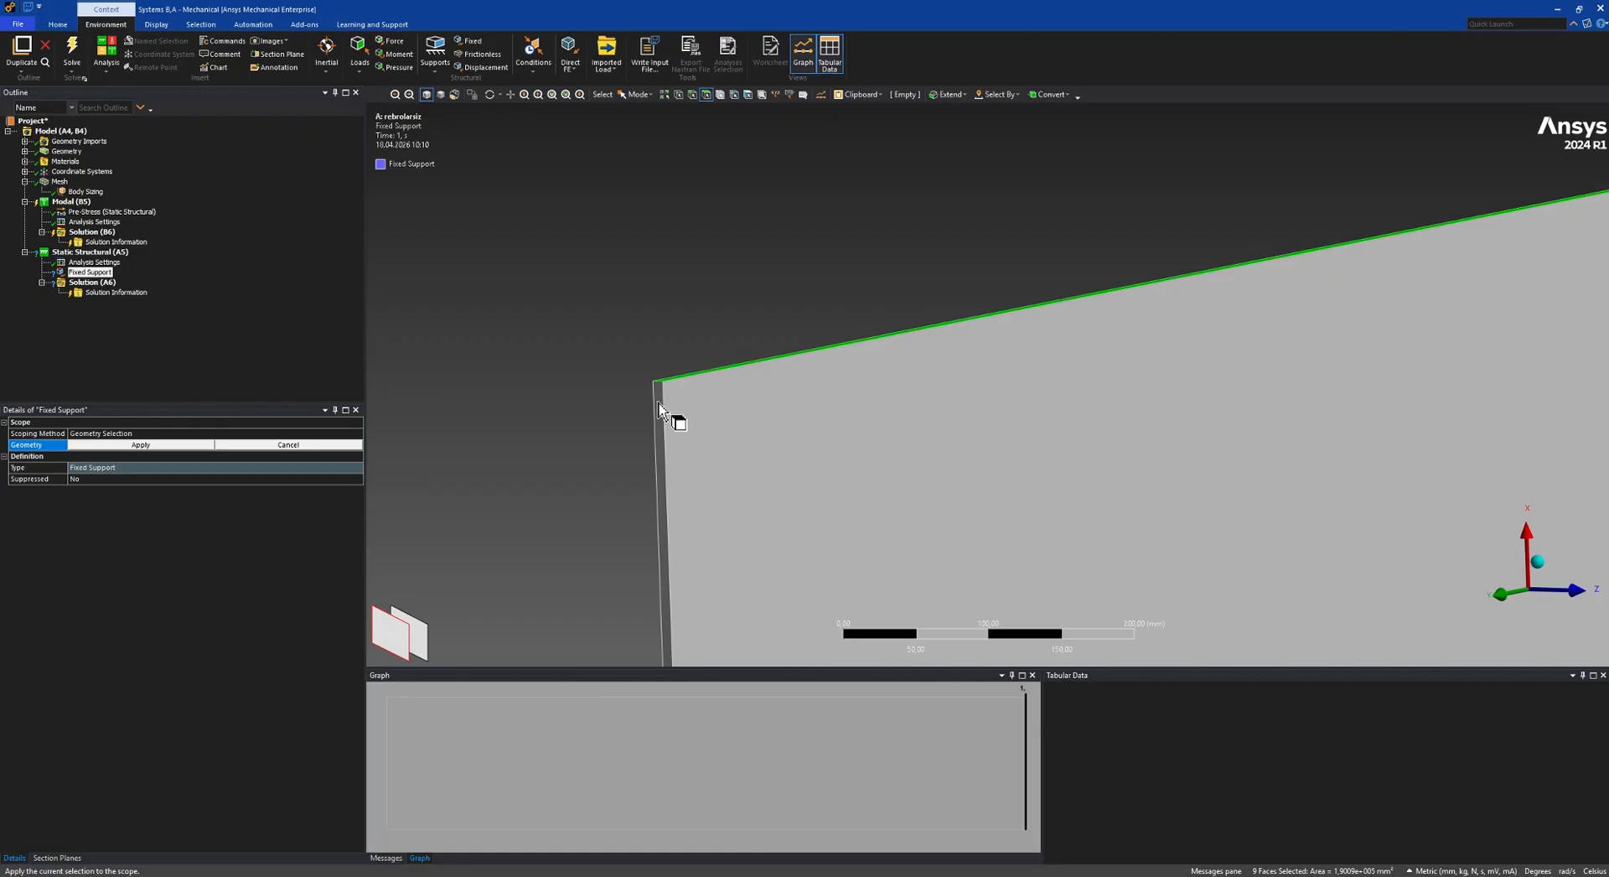
{"action": "left_click", "coordinate": [658, 411], "text": "ctrl"}
{"action": "scroll", "coordinate": [659, 394], "scroll_direction": "down", "scroll_amount": 6}
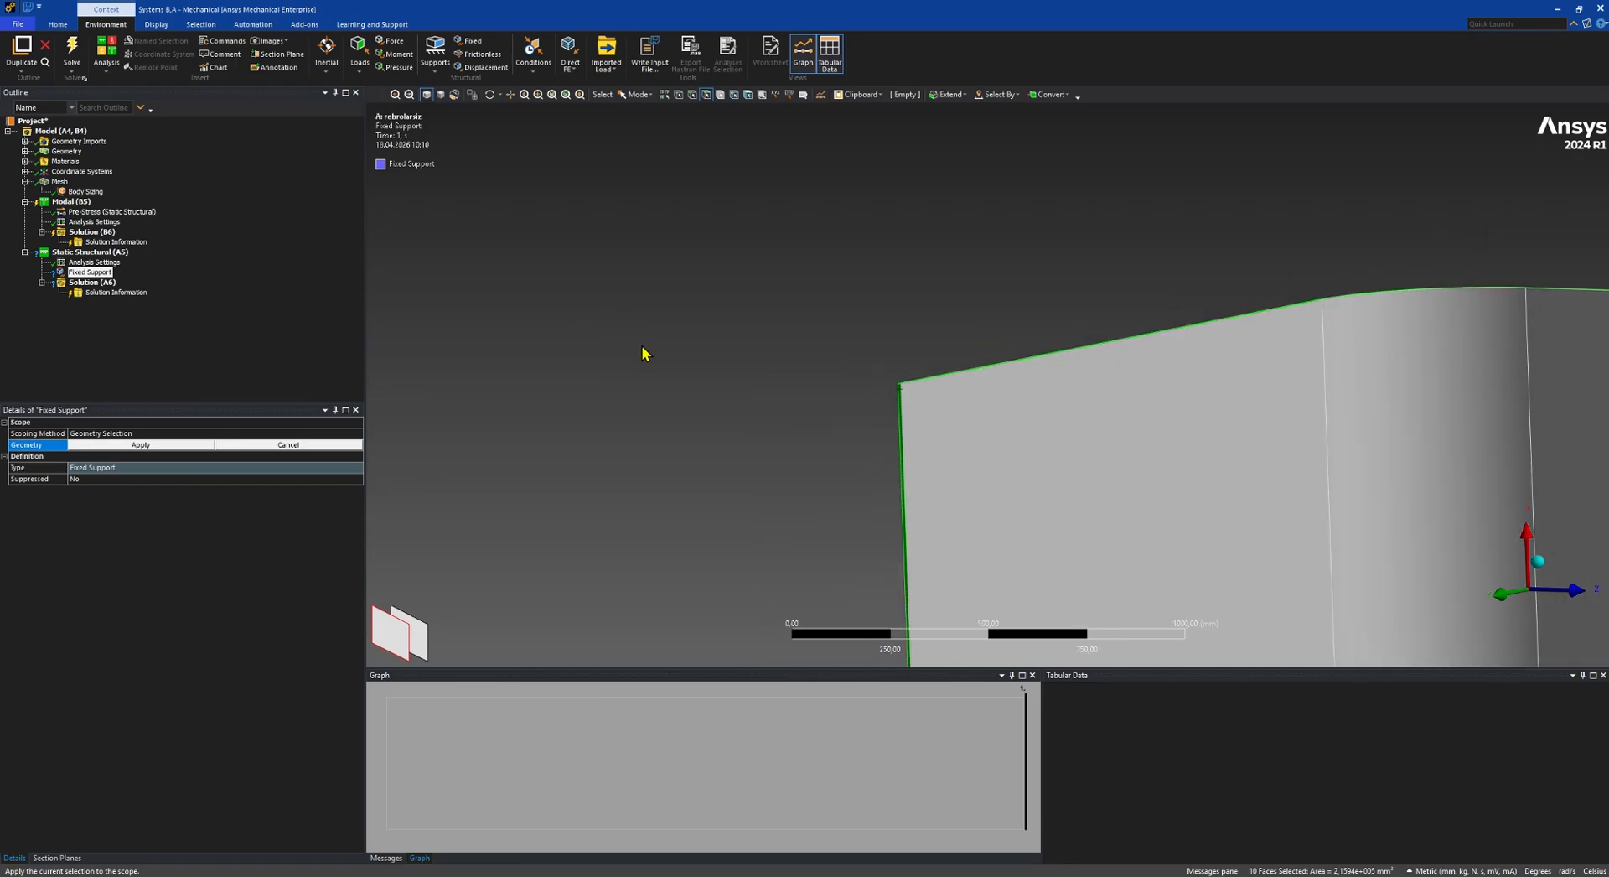
Add the other side wall's vertical end face and apply all selected edge faces as the Fixed Support geometry.
{"action": "middle_click_drag", "start_coordinate": [972, 440], "coordinate": [479, 214], "text": "ctrl"}
{"action": "scroll", "coordinate": [888, 478], "scroll_direction": "up", "scroll_amount": 6}
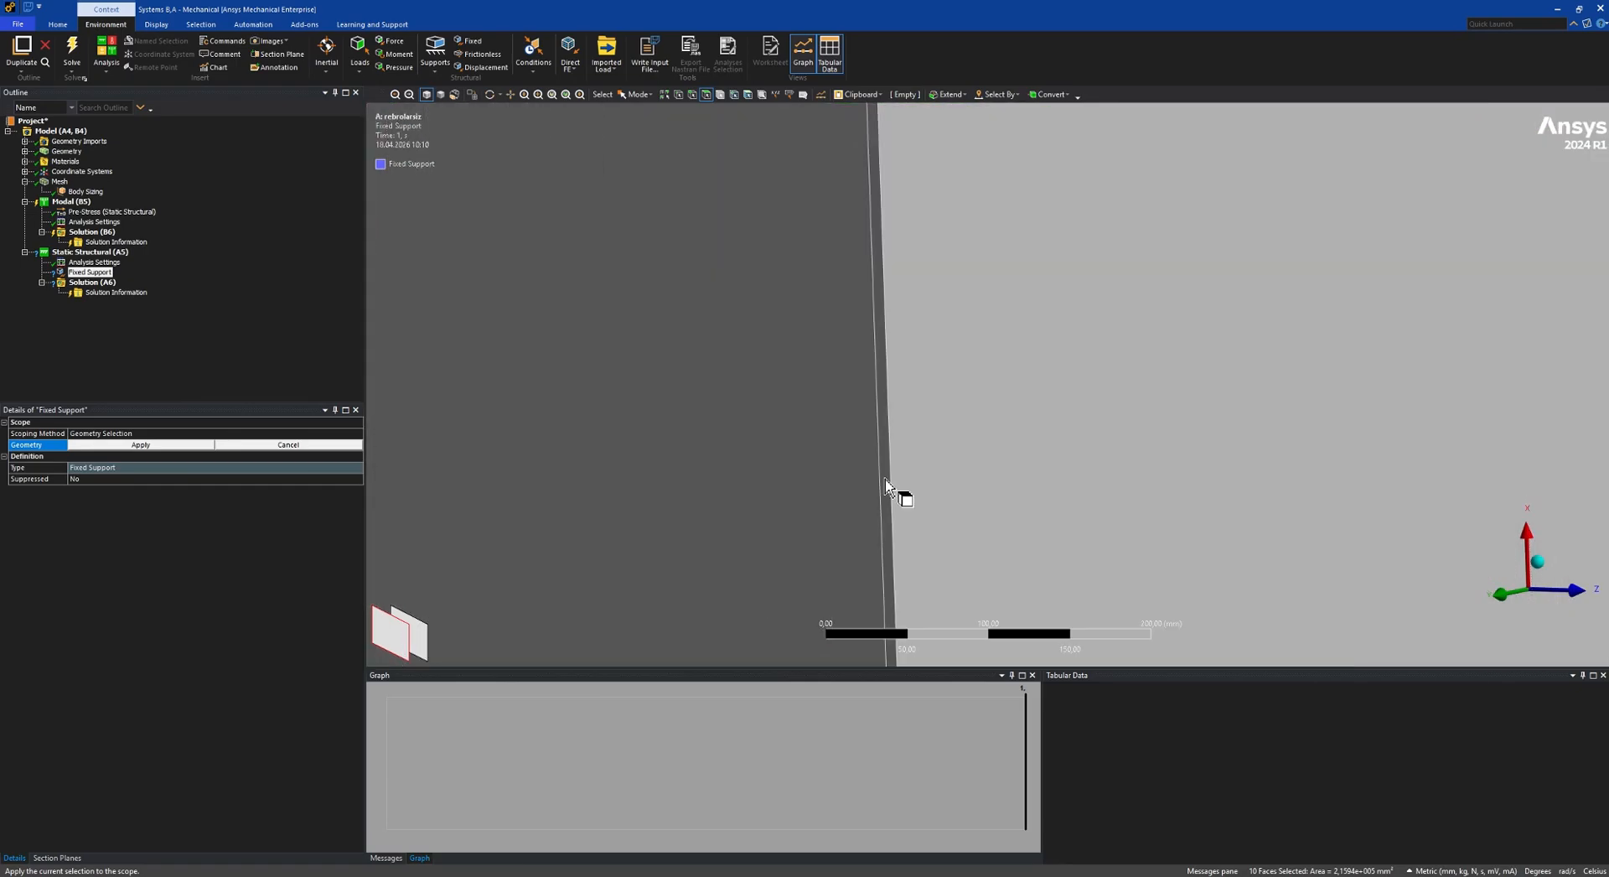
{"action": "left_click", "coordinate": [893, 484], "text": "ctrl"}
{"action": "scroll", "coordinate": [833, 437], "scroll_direction": "down", "scroll_amount": 1}
{"action": "scroll", "coordinate": [834, 444], "scroll_direction": "down", "scroll_amount": 8}
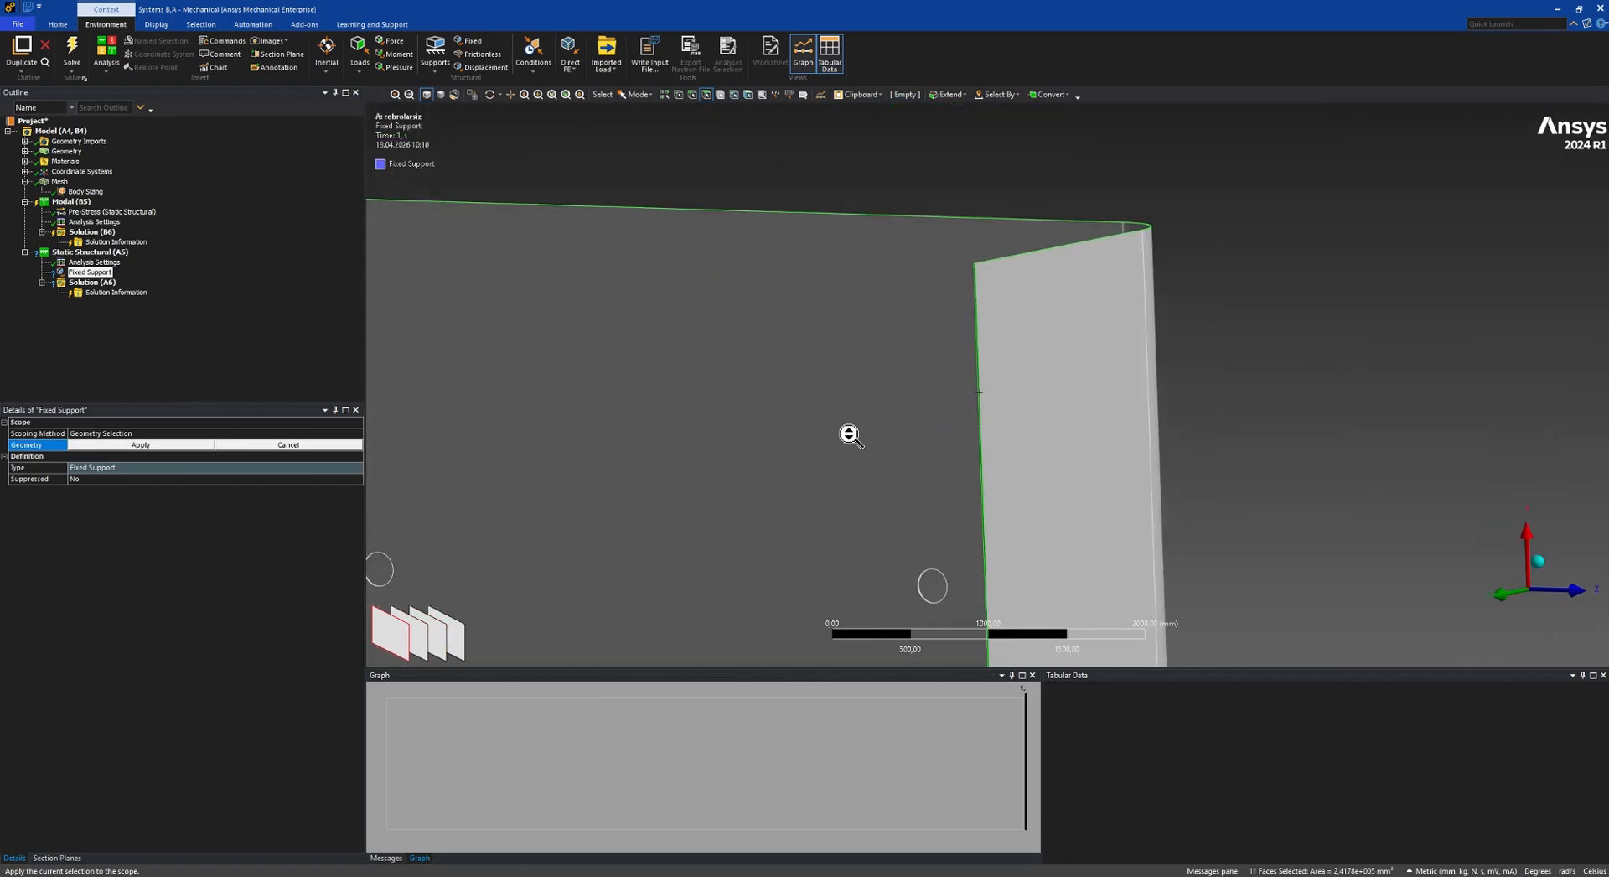
{"action": "scroll", "coordinate": [920, 432], "scroll_direction": "down", "scroll_amount": 1}
{"action": "mouse_move", "coordinate": [952, 449]}
{"action": "middle_mouse_down"}
{"action": "mouse_move", "coordinate": [945, 334]}
{"action": "mouse_move", "coordinate": [963, 467]}
{"action": "middle_mouse_up"}
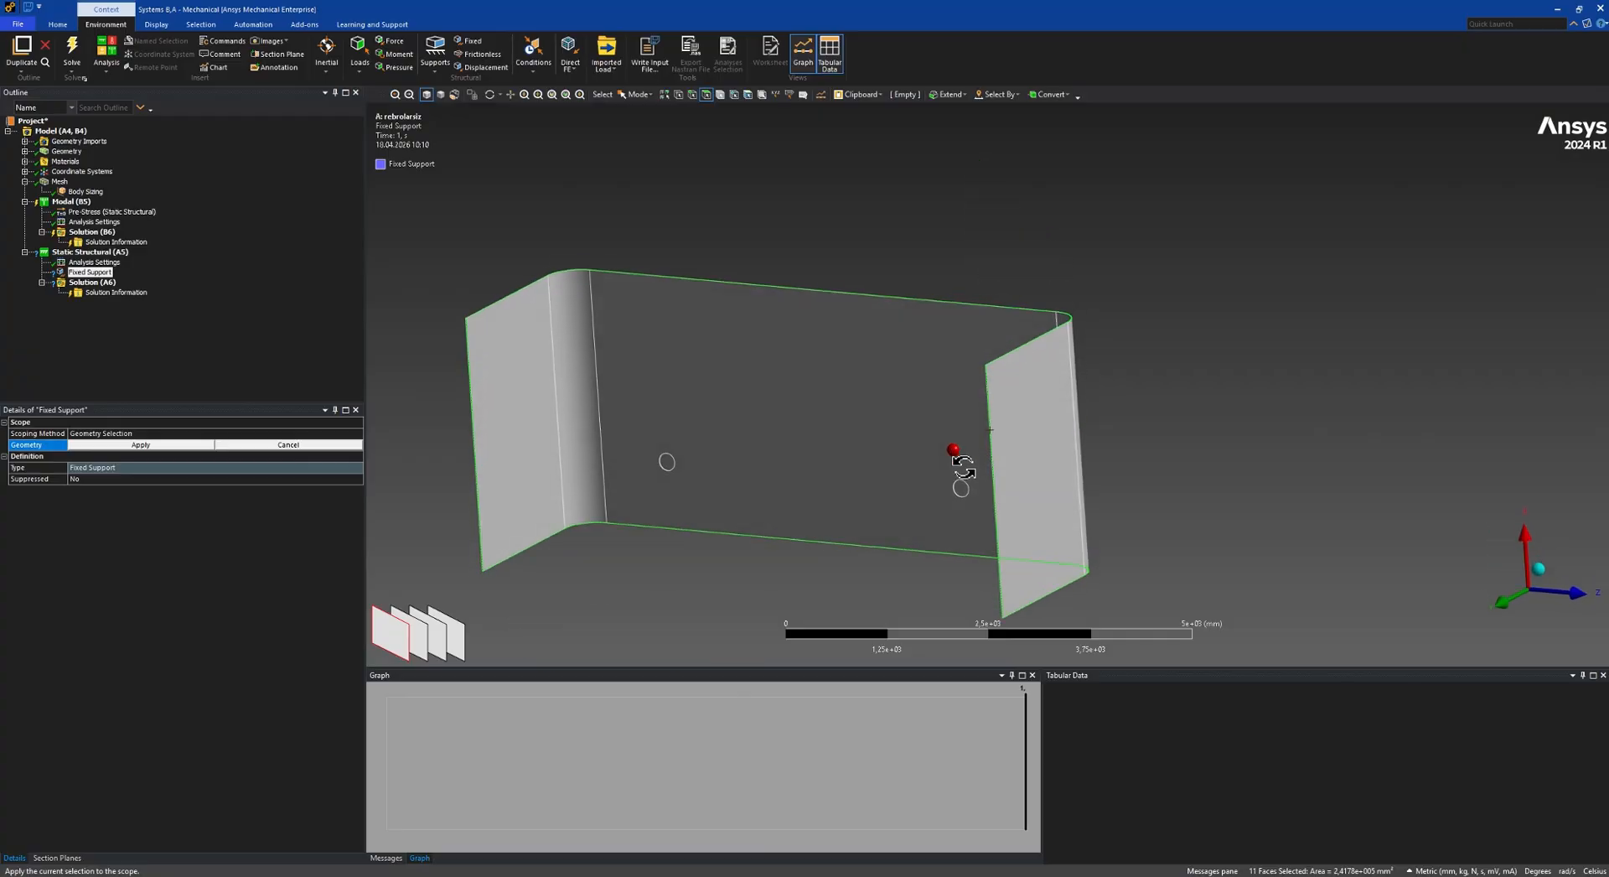
{"action": "left_click", "coordinate": [147, 445]}
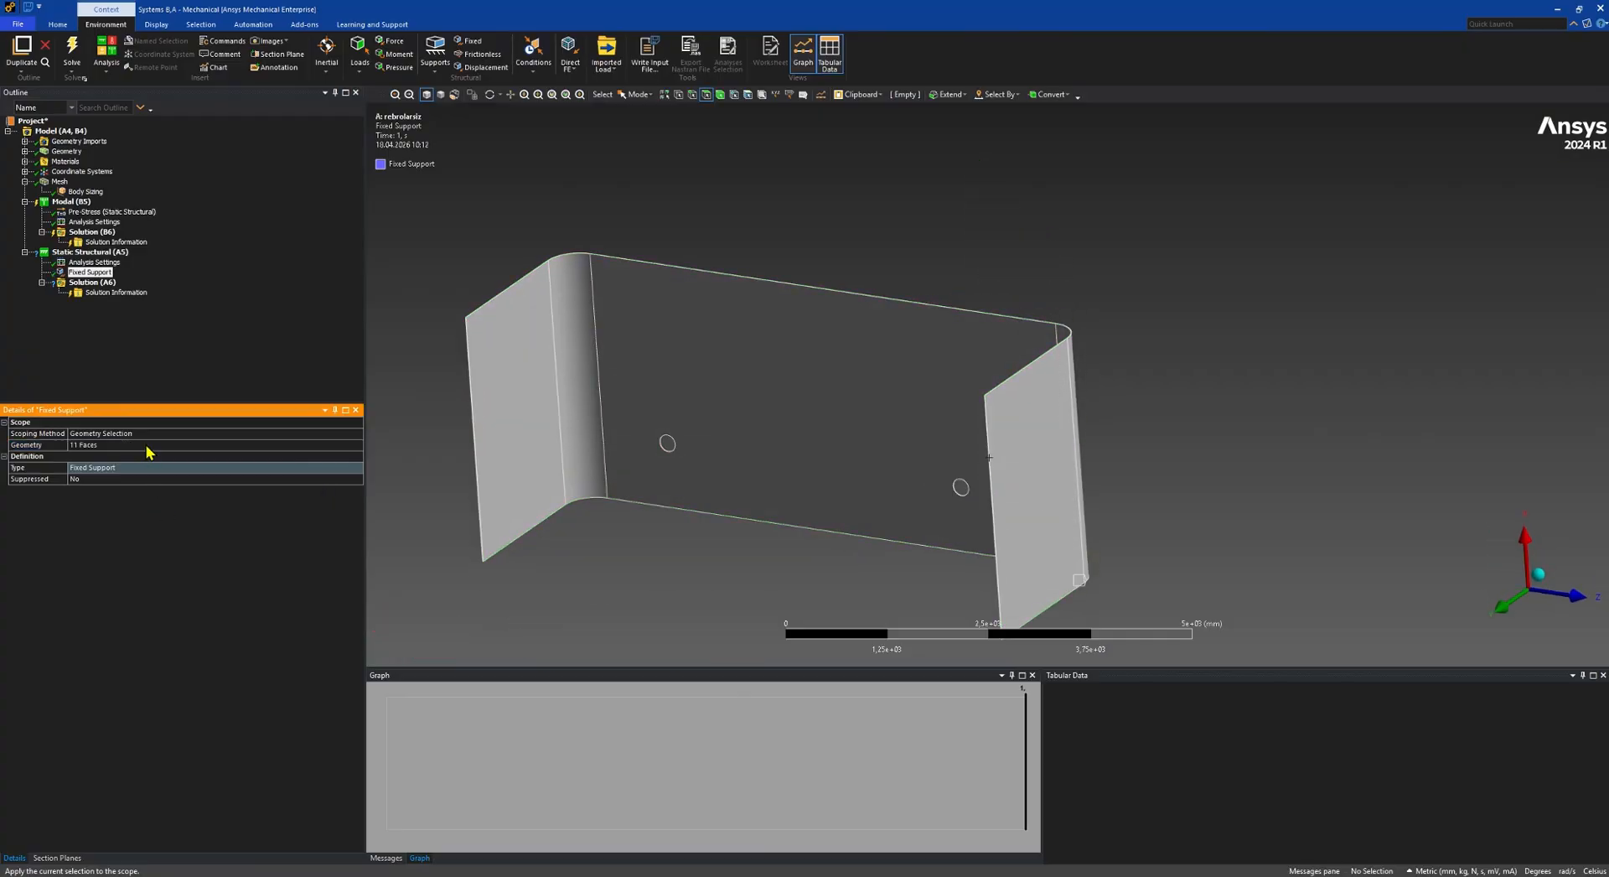
Insert a Standard Earth Gravity load under the Static Structural analysis.
{"action": "left_click", "coordinate": [80, 253]}
{"action": "scroll", "coordinate": [724, 355], "scroll_direction": "down", "scroll_amount": 2}
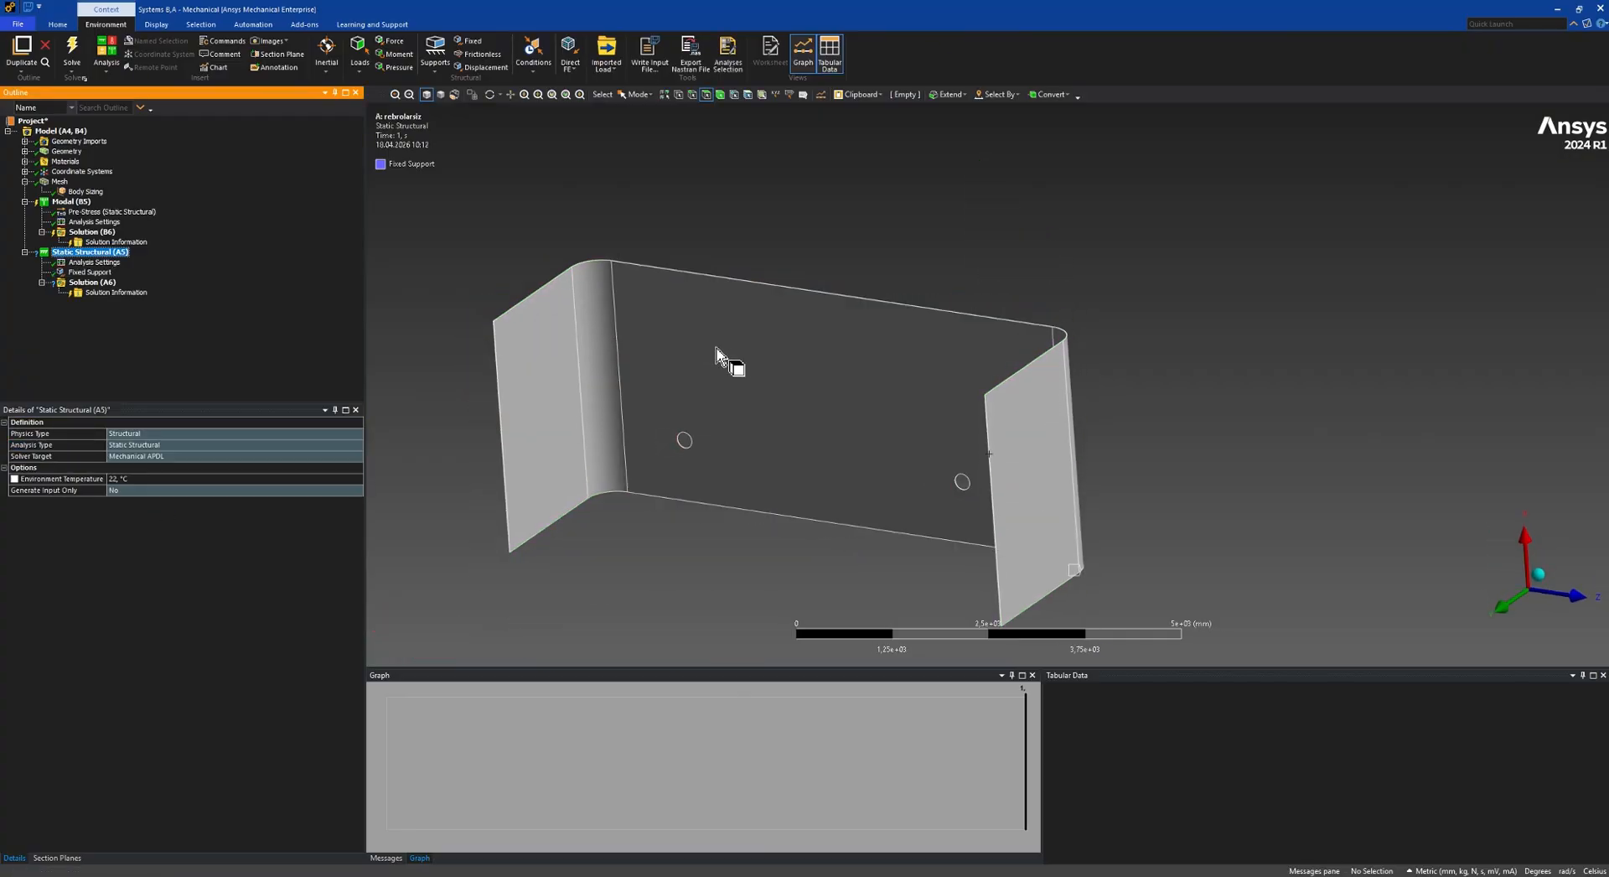
{"action": "left_click", "coordinate": [325, 71]}
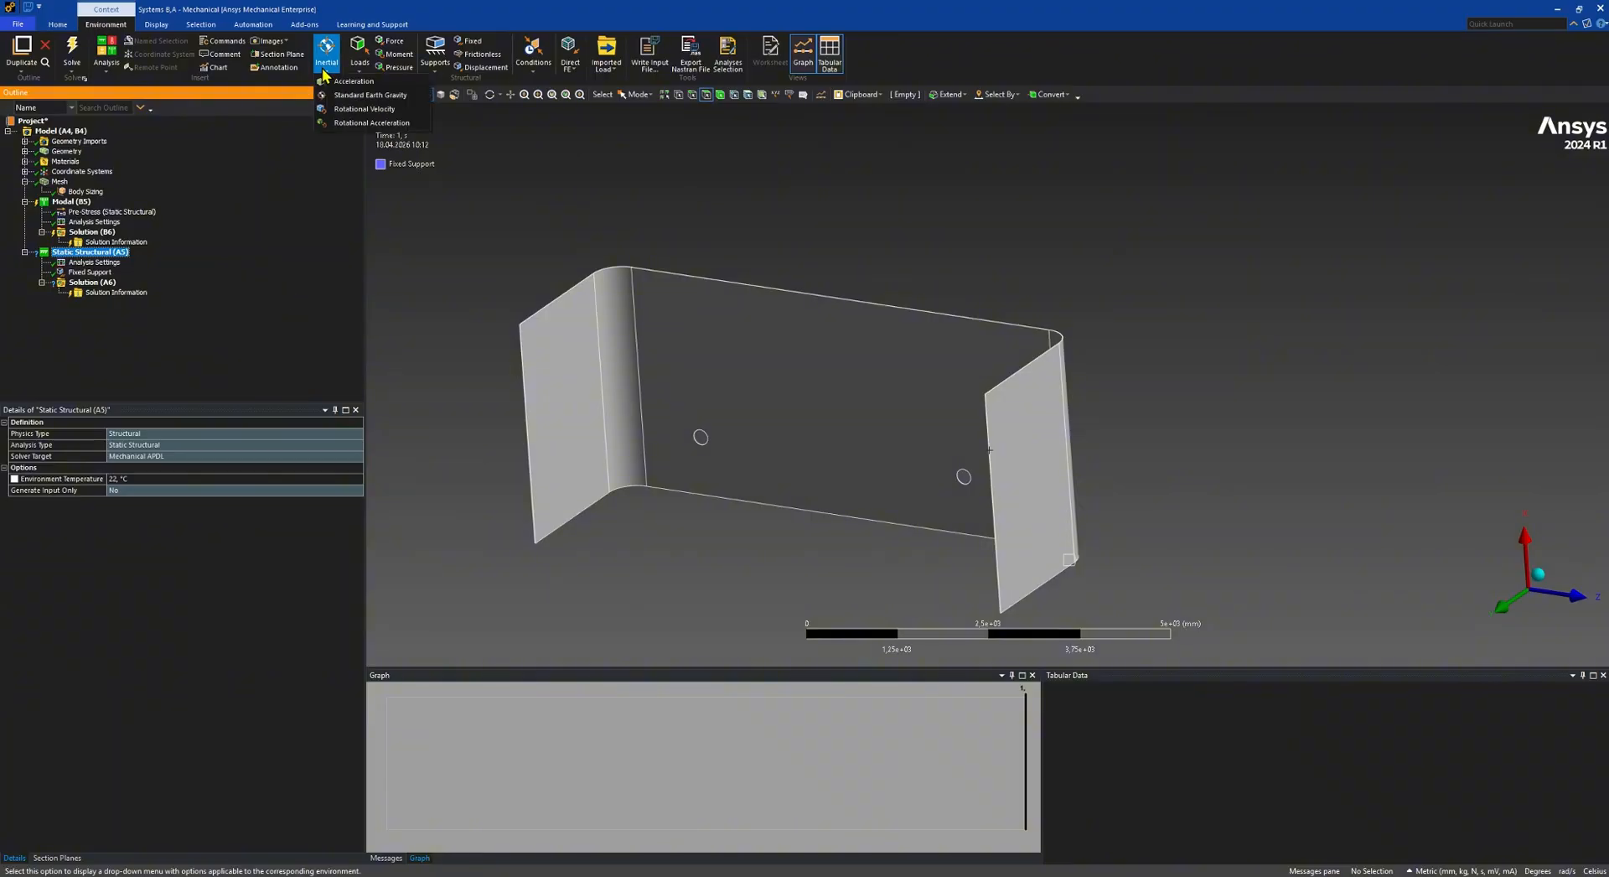
{"action": "left_click", "coordinate": [370, 94]}
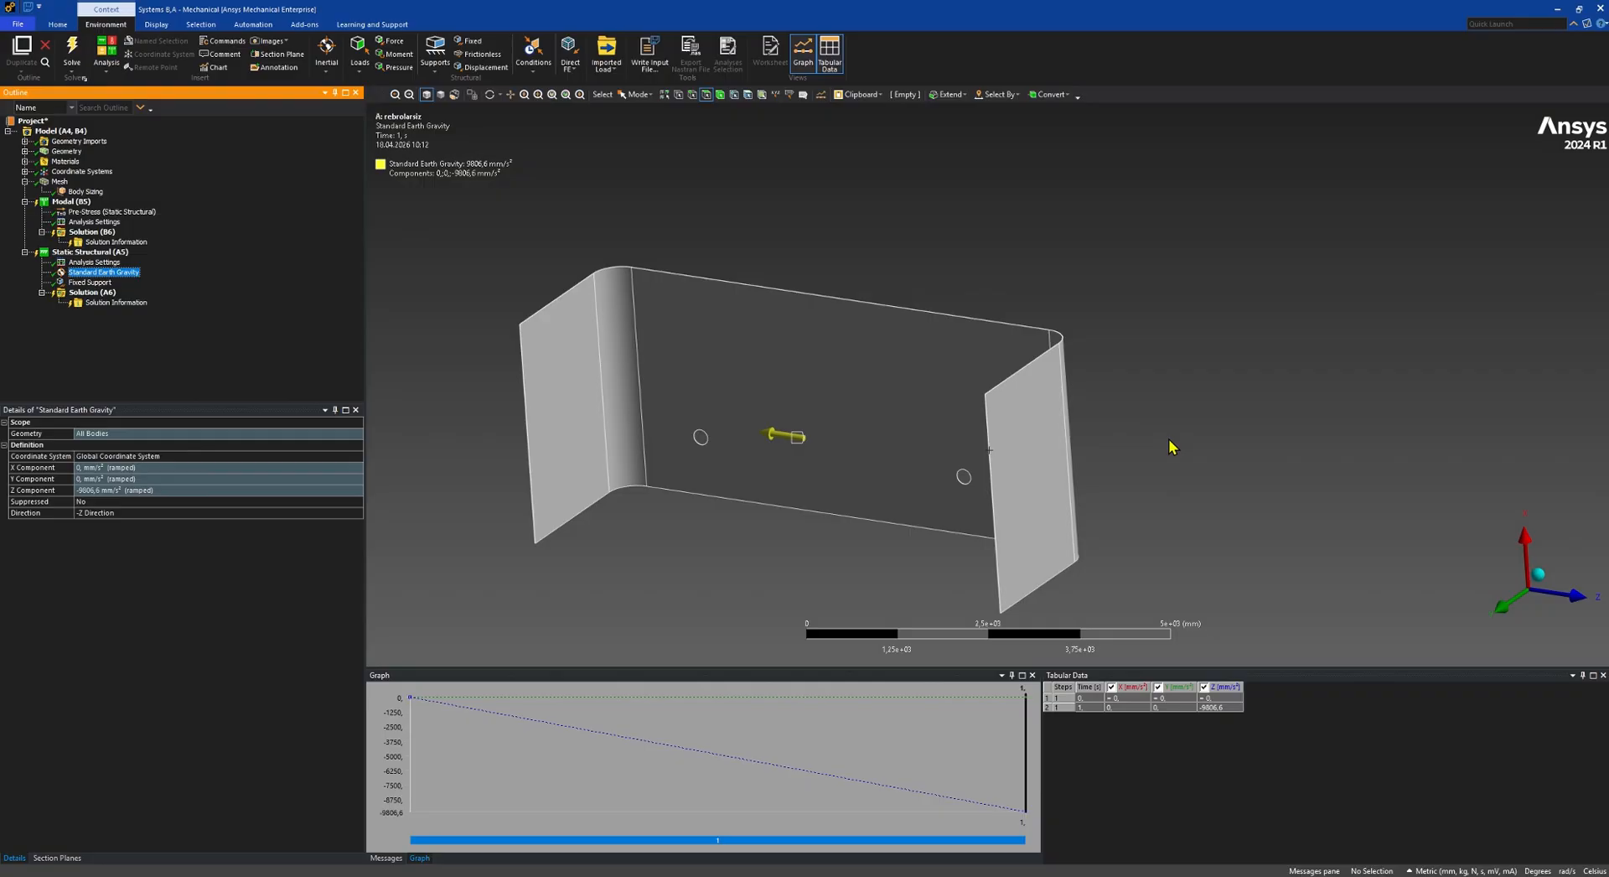
Set the Standard Earth Gravity direction to -X Direction.
{"action": "middle_click_drag", "start_coordinate": [1171, 445], "coordinate": [1202, 449]}
{"action": "scroll", "coordinate": [963, 432], "scroll_direction": "down", "scroll_amount": 2}
{"action": "middle_click_drag", "start_coordinate": [787, 404], "coordinate": [872, 414], "text": "ctrl"}
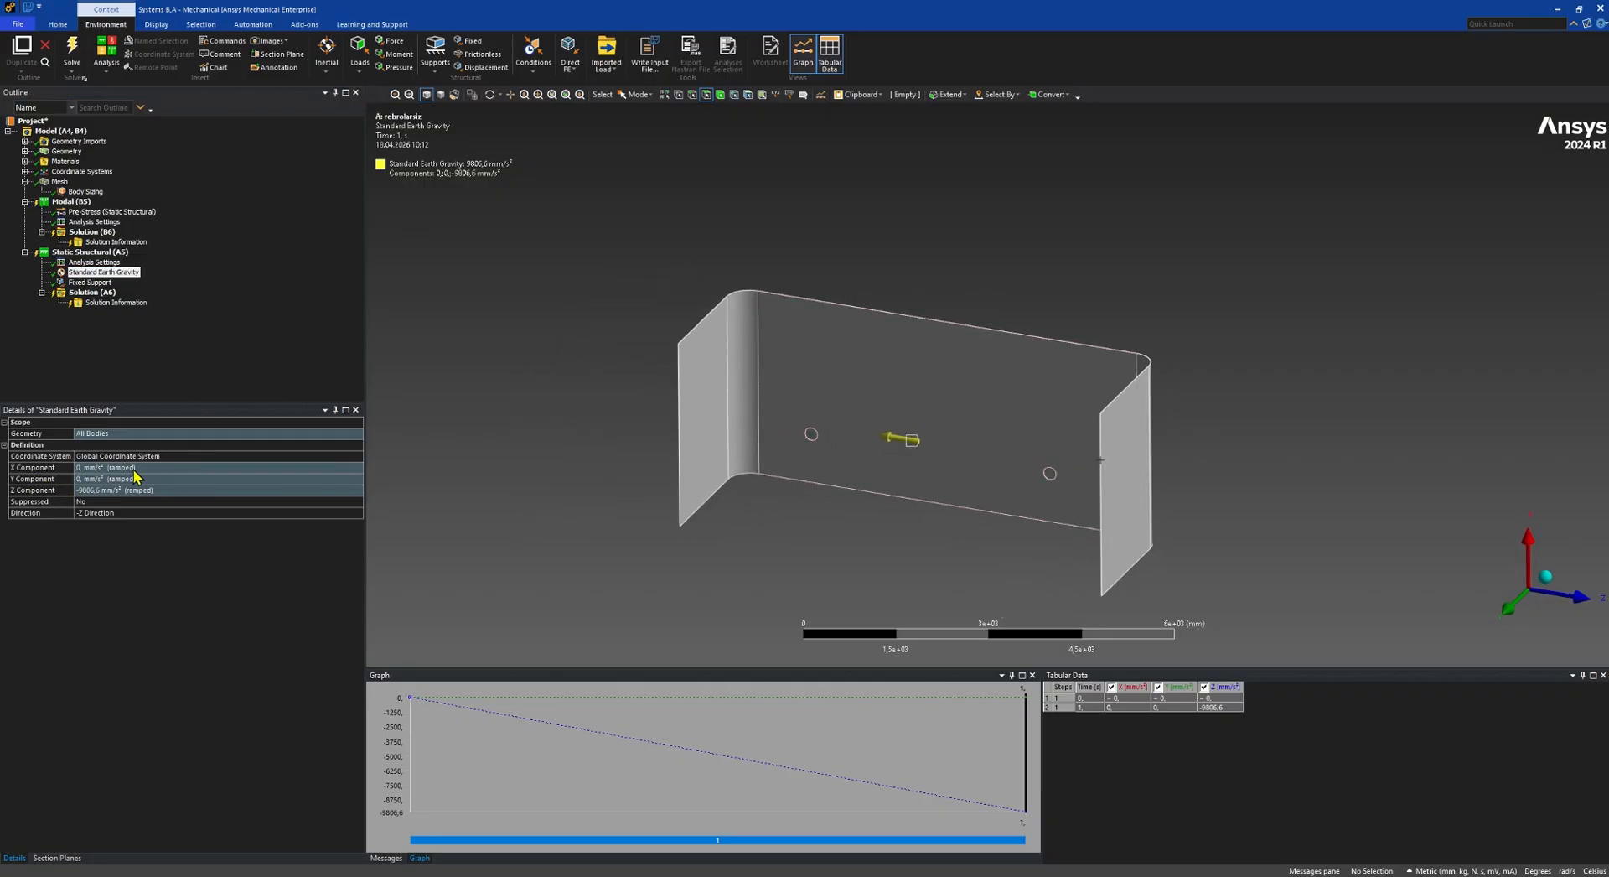
{"action": "left_click", "coordinate": [251, 512]}
{"action": "left_click", "coordinate": [358, 513]}
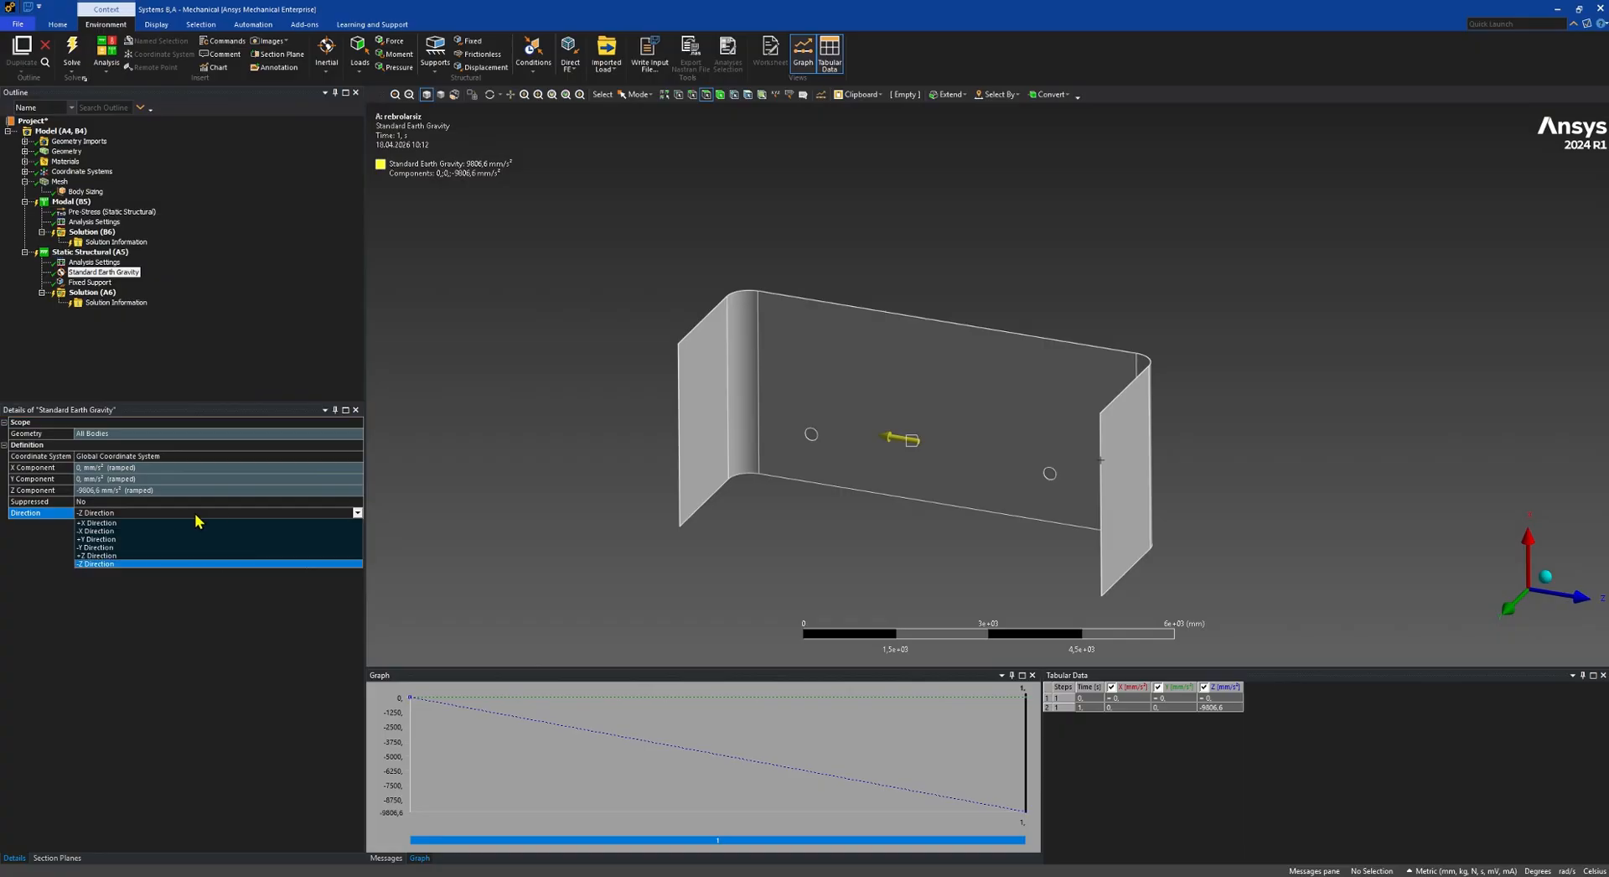
{"action": "left_click", "coordinate": [99, 530]}
{"action": "middle_click_drag", "start_coordinate": [776, 529], "coordinate": [624, 450]}
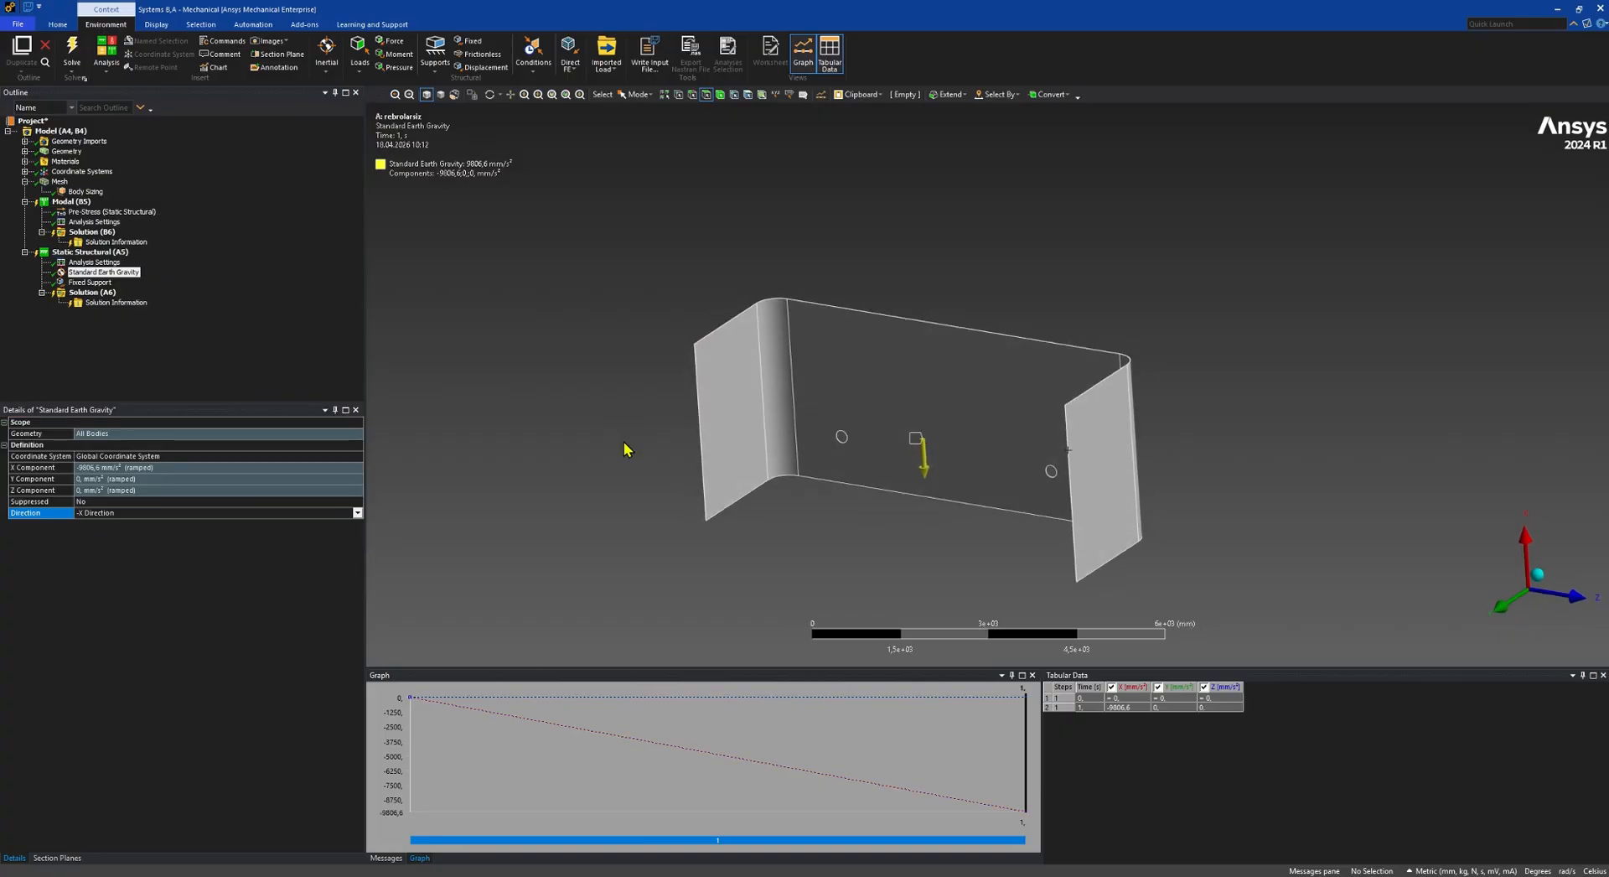
Insert a Total Deformation result under the Static Structural solution.
{"action": "left_click", "coordinate": [86, 292]}
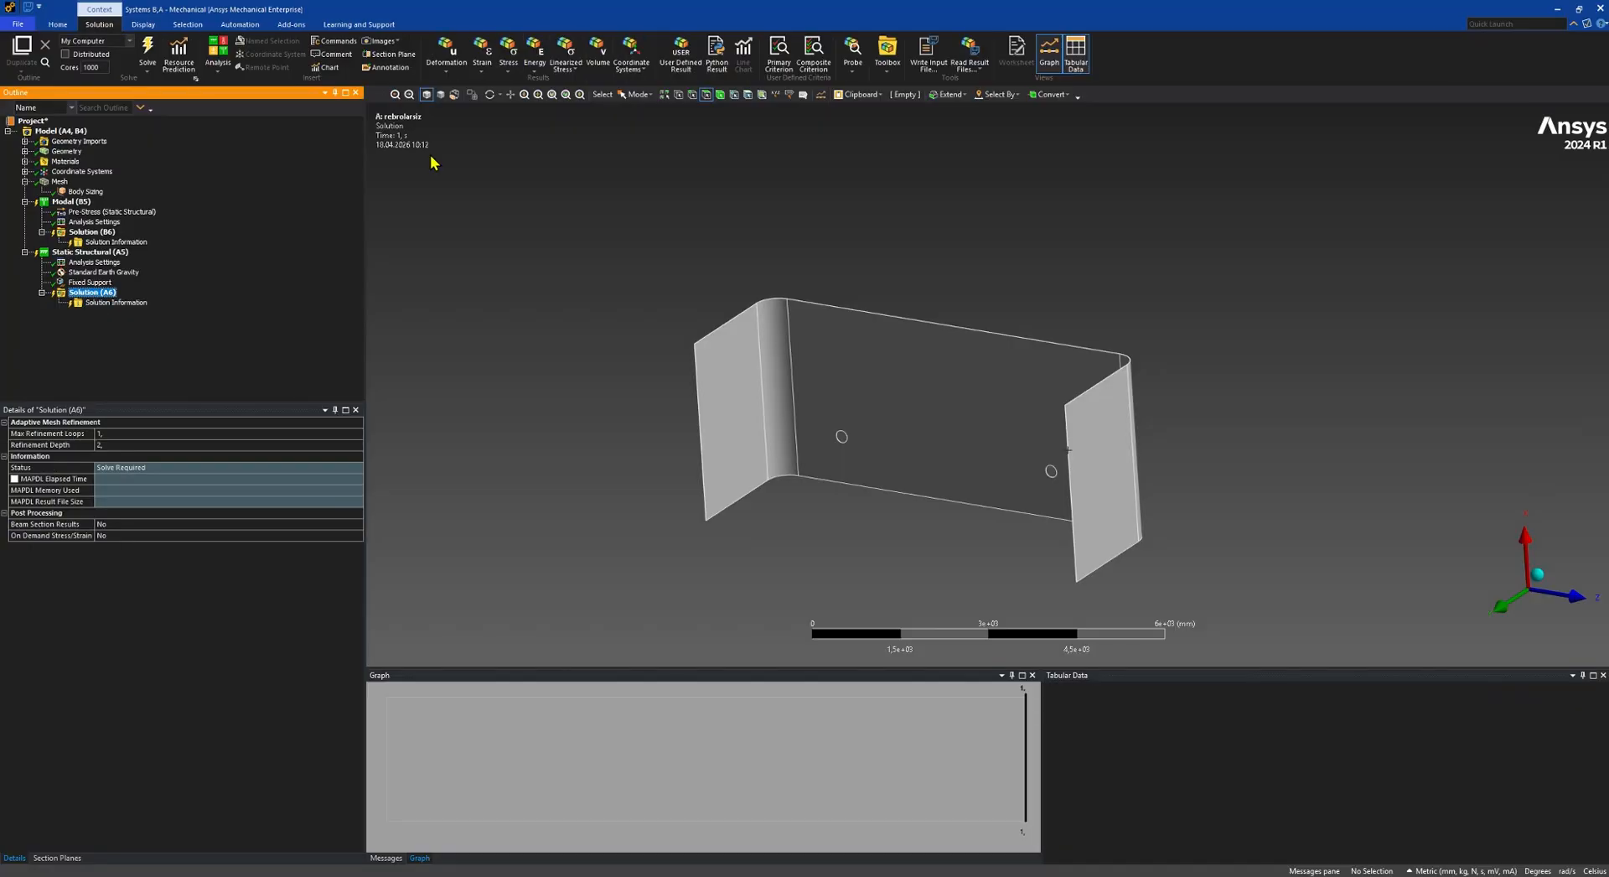
{"action": "left_click", "coordinate": [446, 52]}
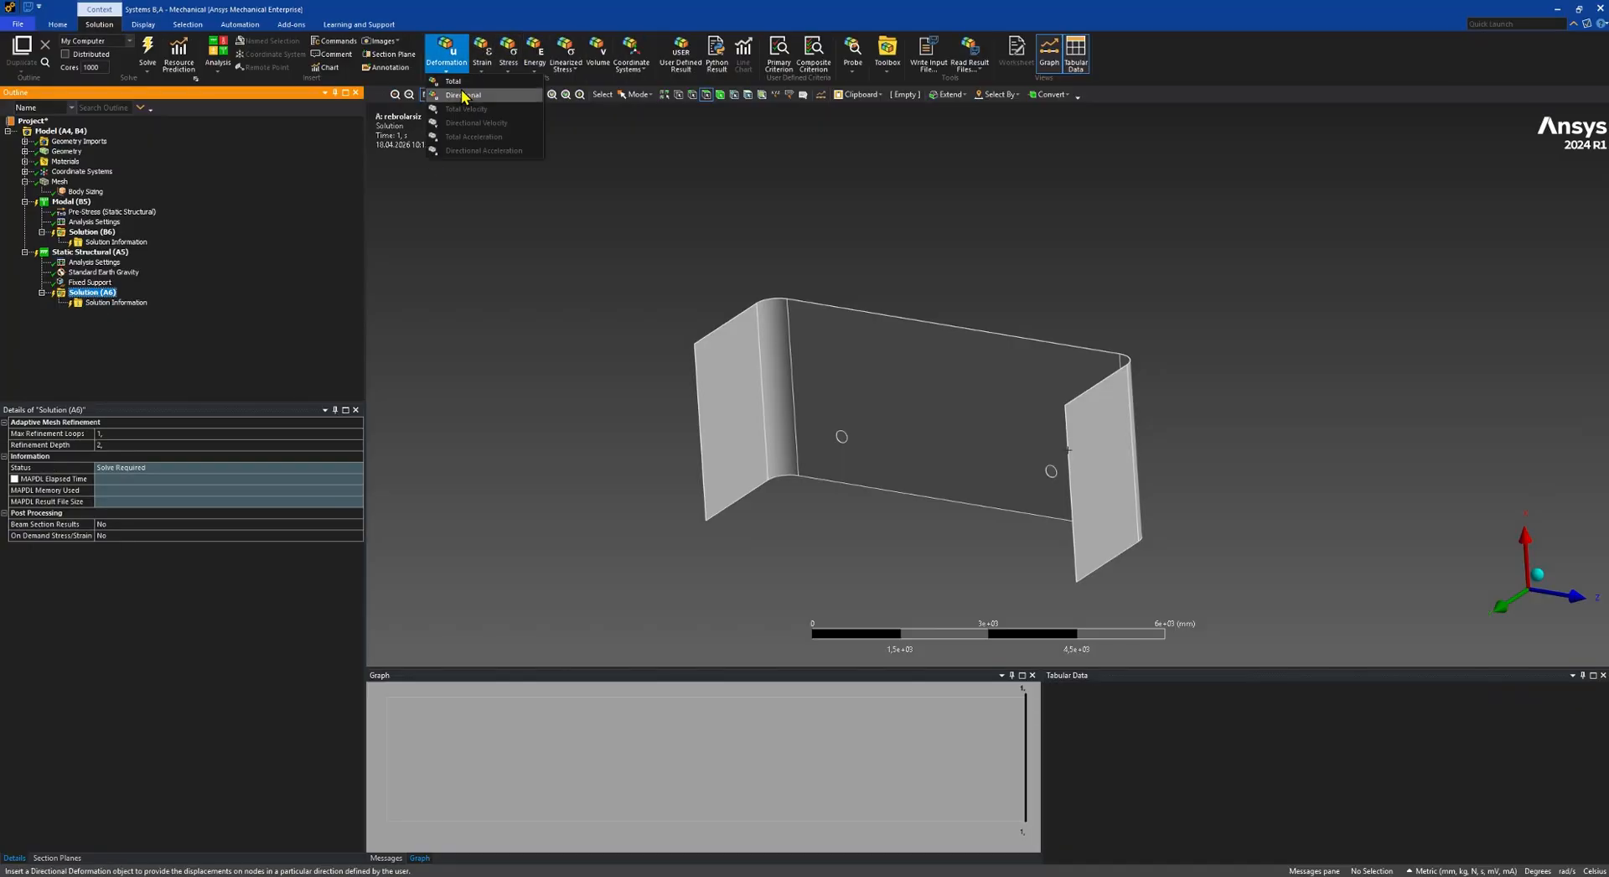
{"action": "left_click", "coordinate": [457, 82]}
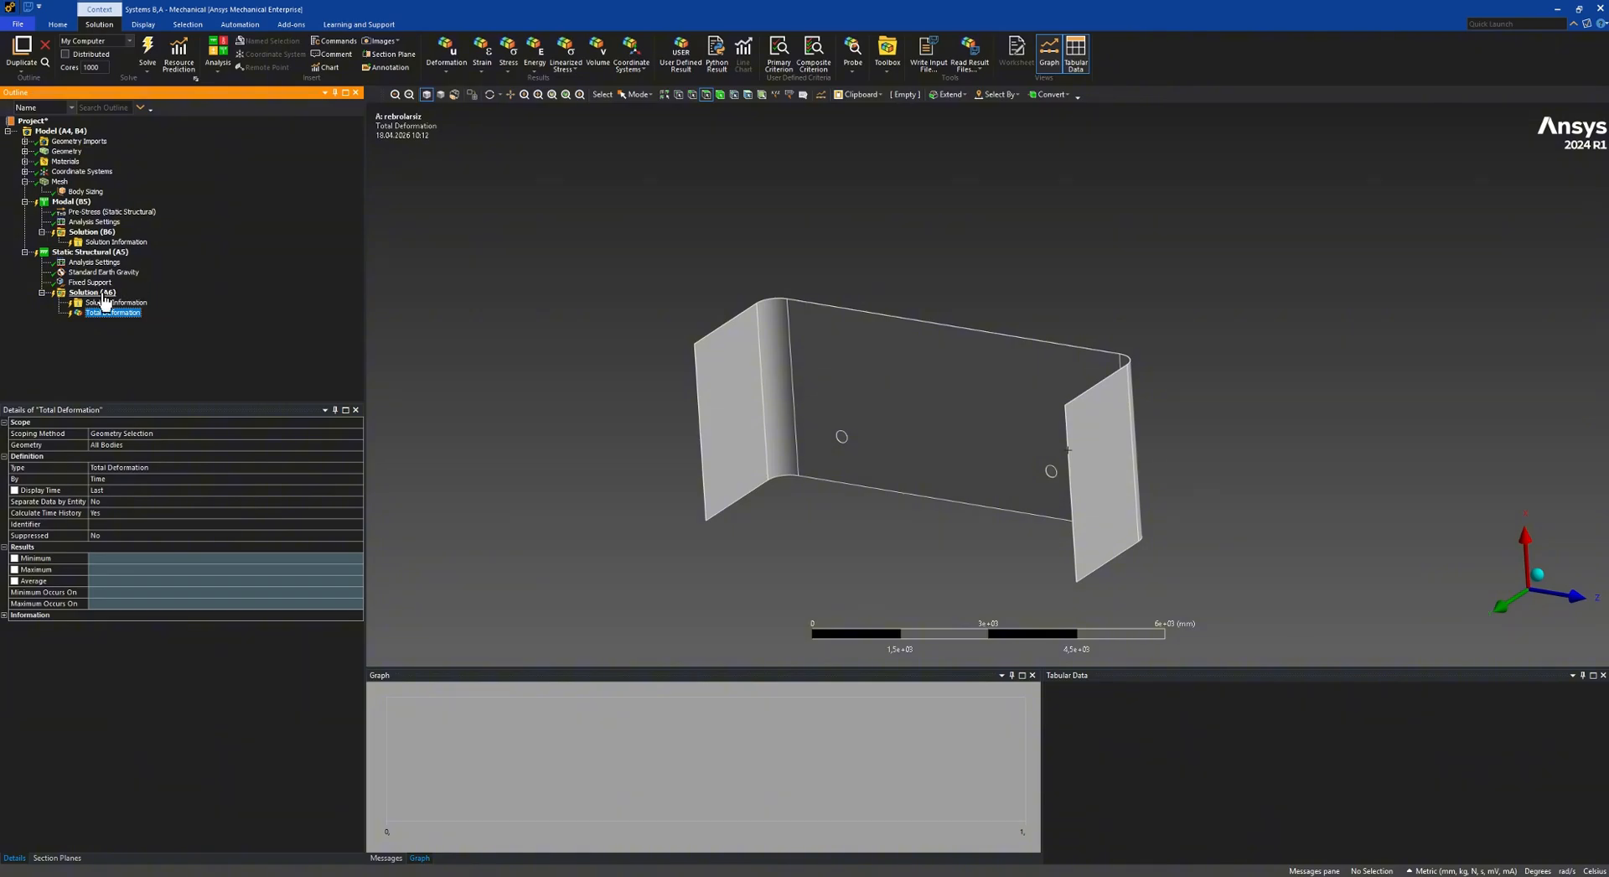
Check the maximum modes to find in the Modal analysis settings and solve the Modal analysis.
{"action": "left_click", "coordinate": [84, 223]}
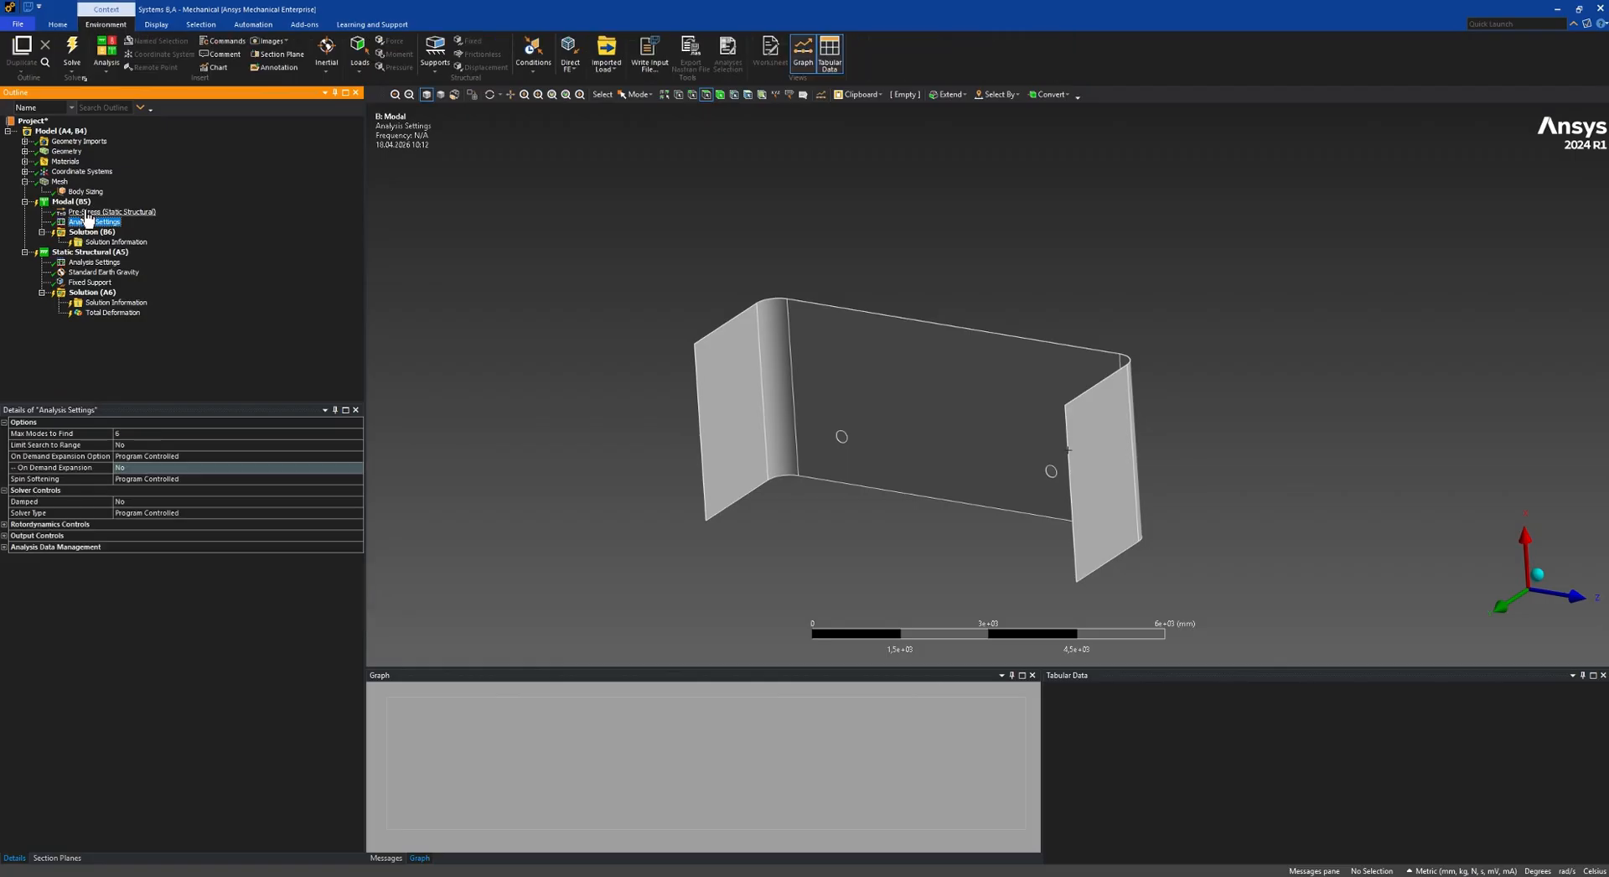
{"action": "left_click", "coordinate": [129, 434]}
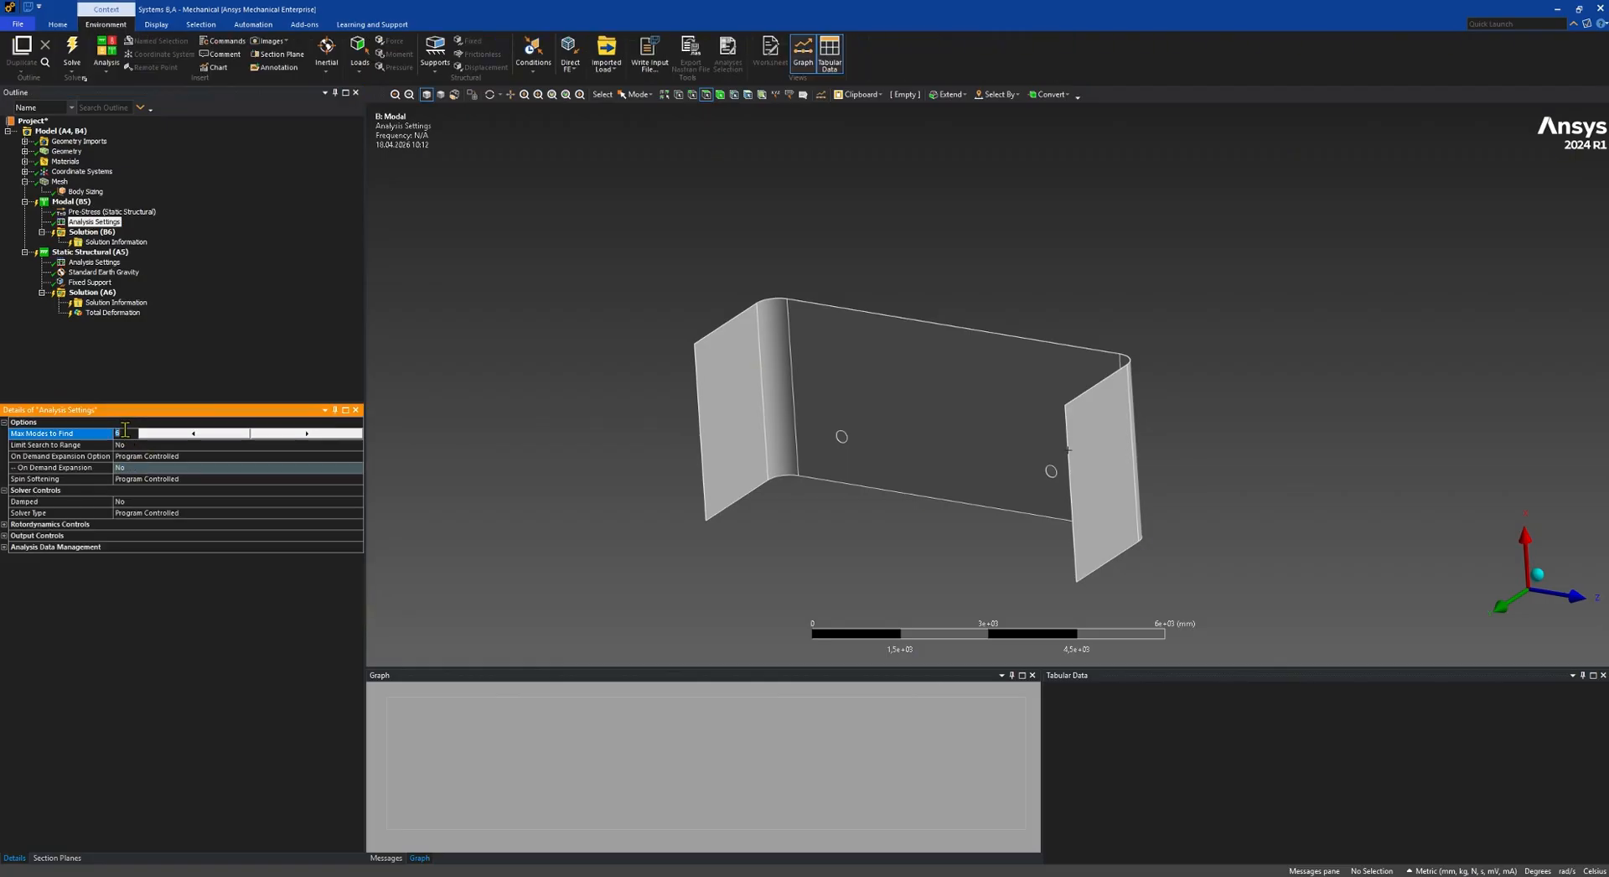
{"action": "left_click", "coordinate": [118, 373]}
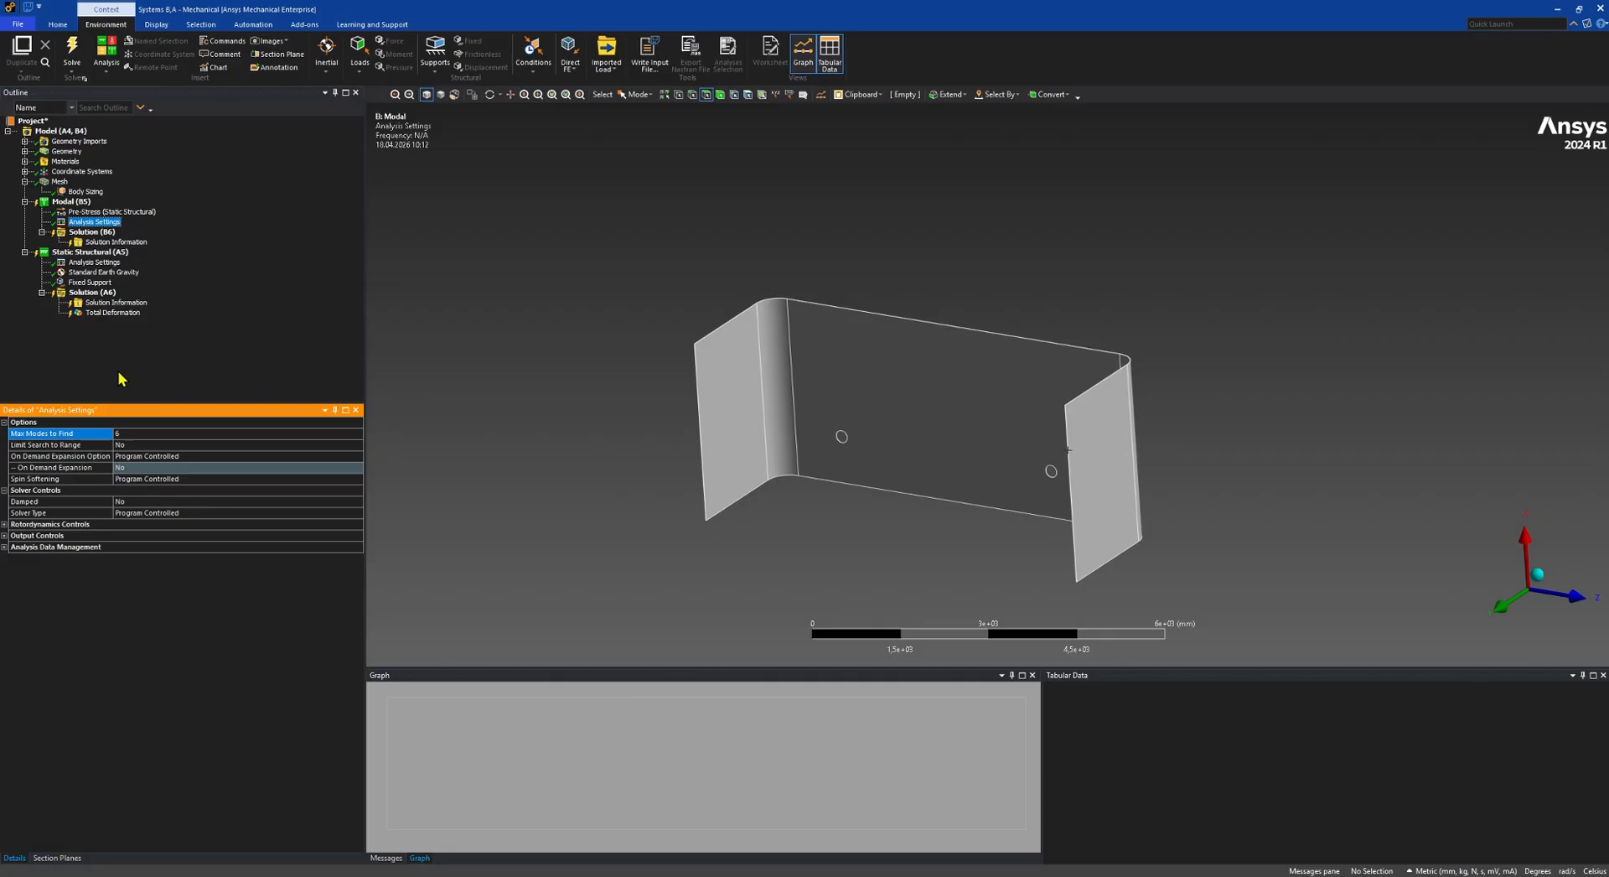
{"action": "left_click", "coordinate": [82, 295]}
{"action": "right_click", "coordinate": [82, 295]}
{"action": "mouse_move", "coordinate": [145, 300]}
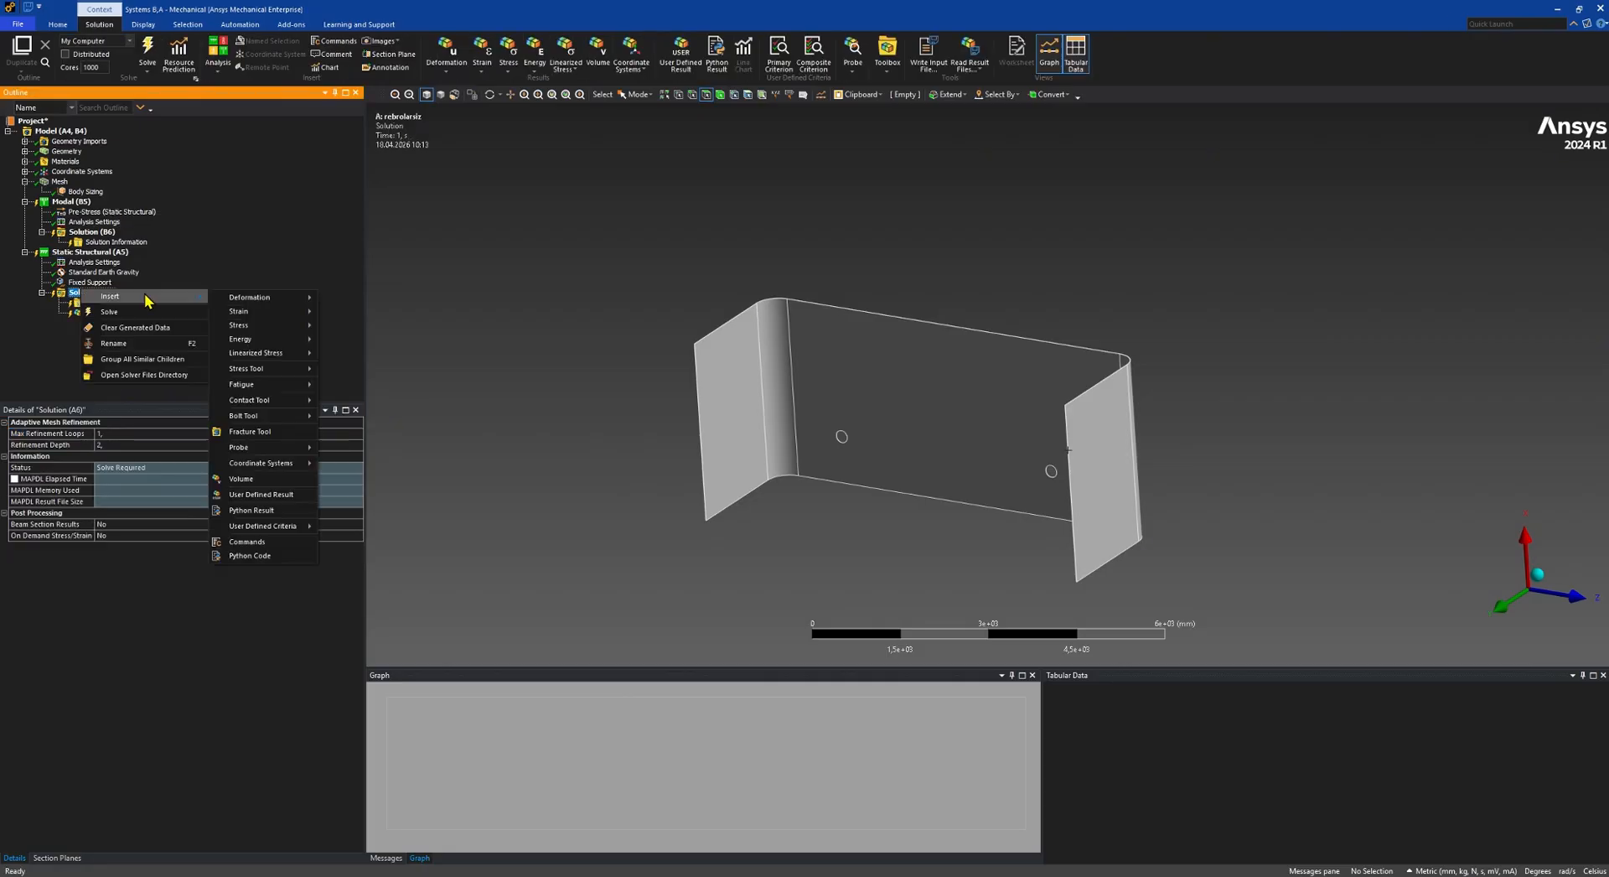
{"action": "left_click", "coordinate": [74, 202]}
{"action": "right_click", "coordinate": [74, 202]}
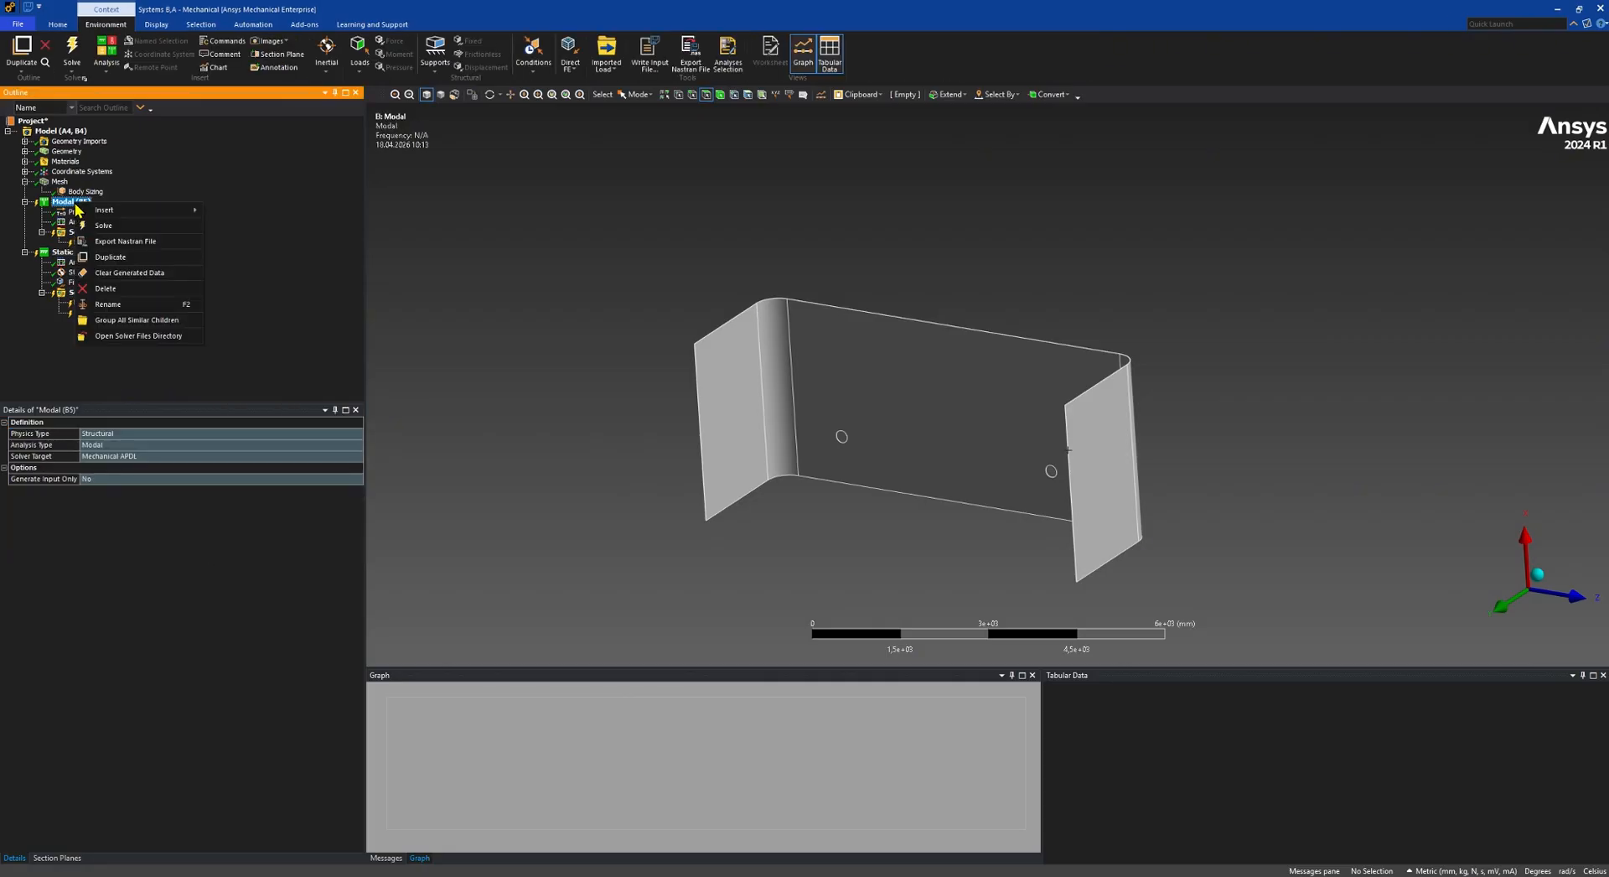
{"action": "left_click", "coordinate": [103, 225]}
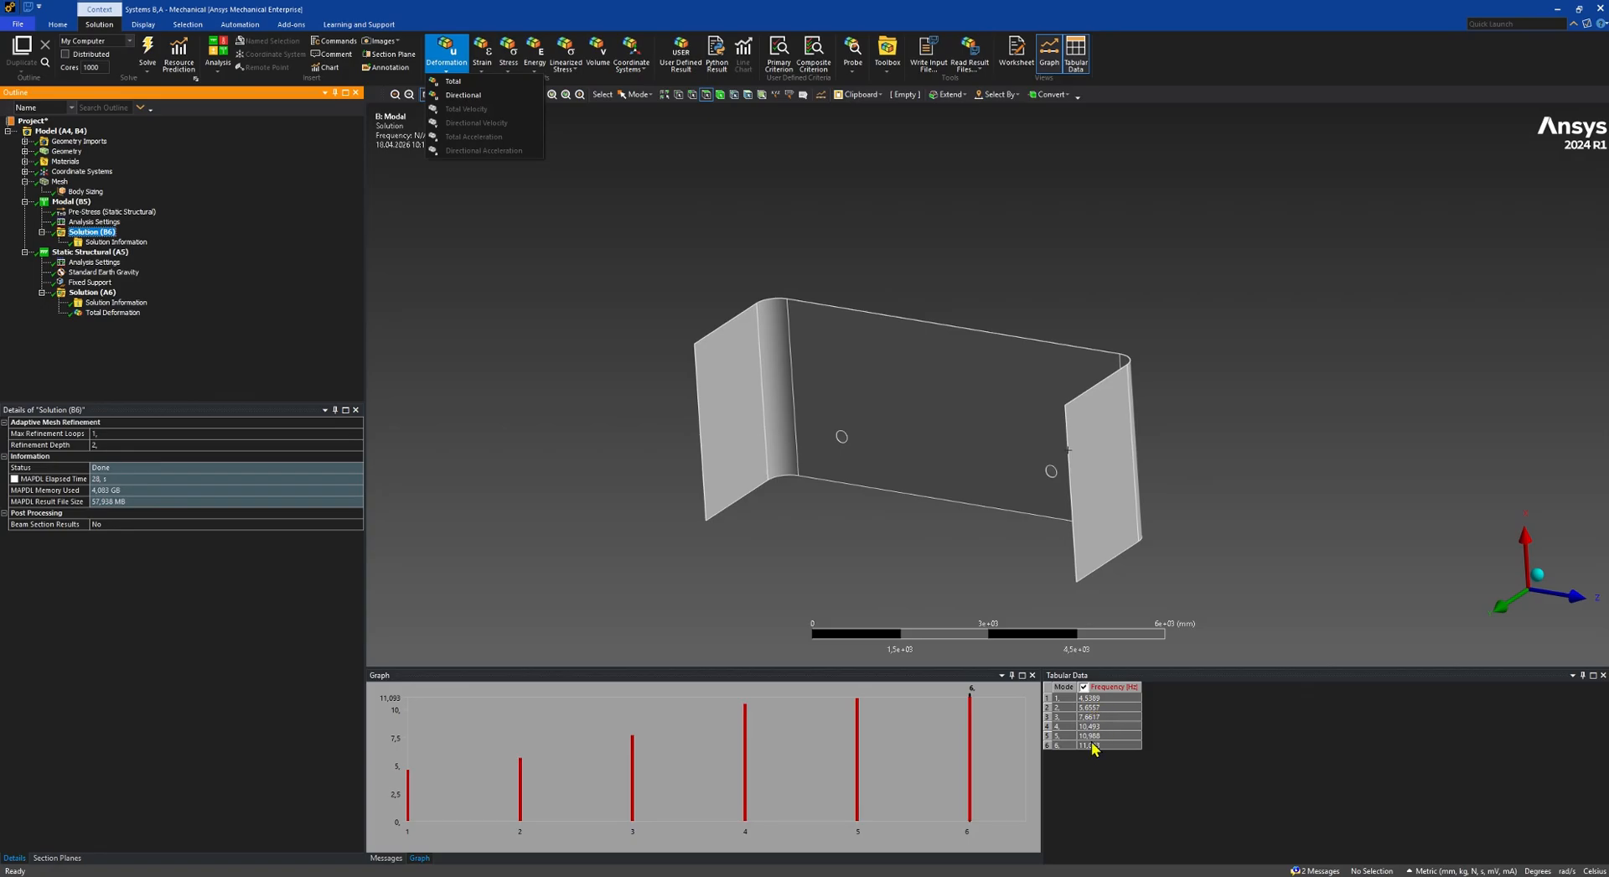
Create mode shape results for all six modal frequencies and evaluate all results.
{"action": "left_click_drag", "start_coordinate": [987, 756], "coordinate": [390, 801]}
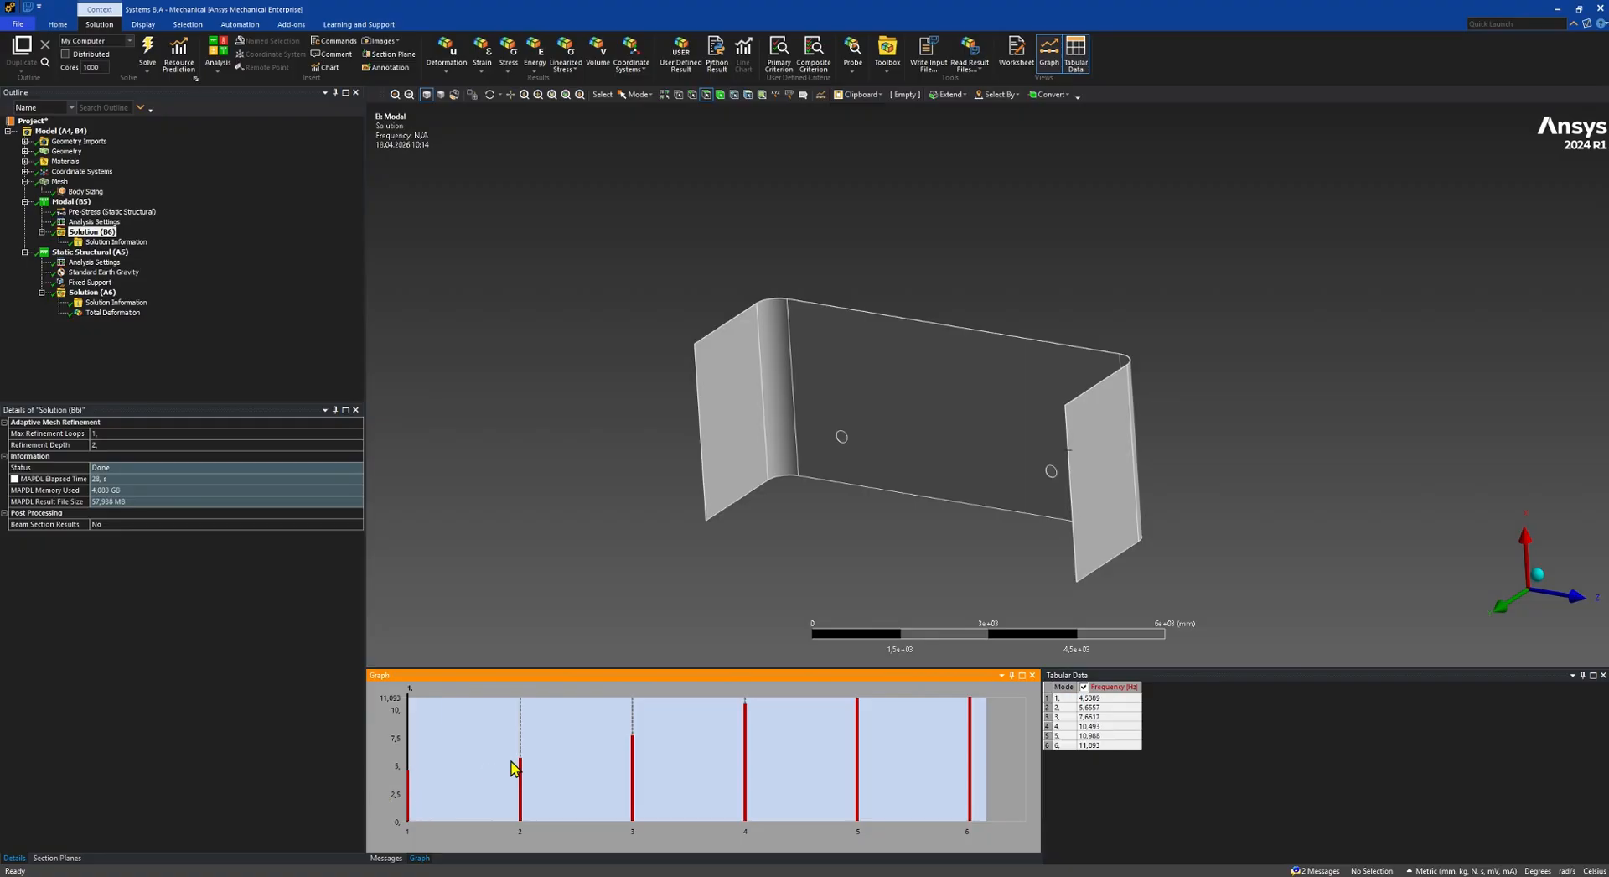
{"action": "right_click", "coordinate": [573, 757]}
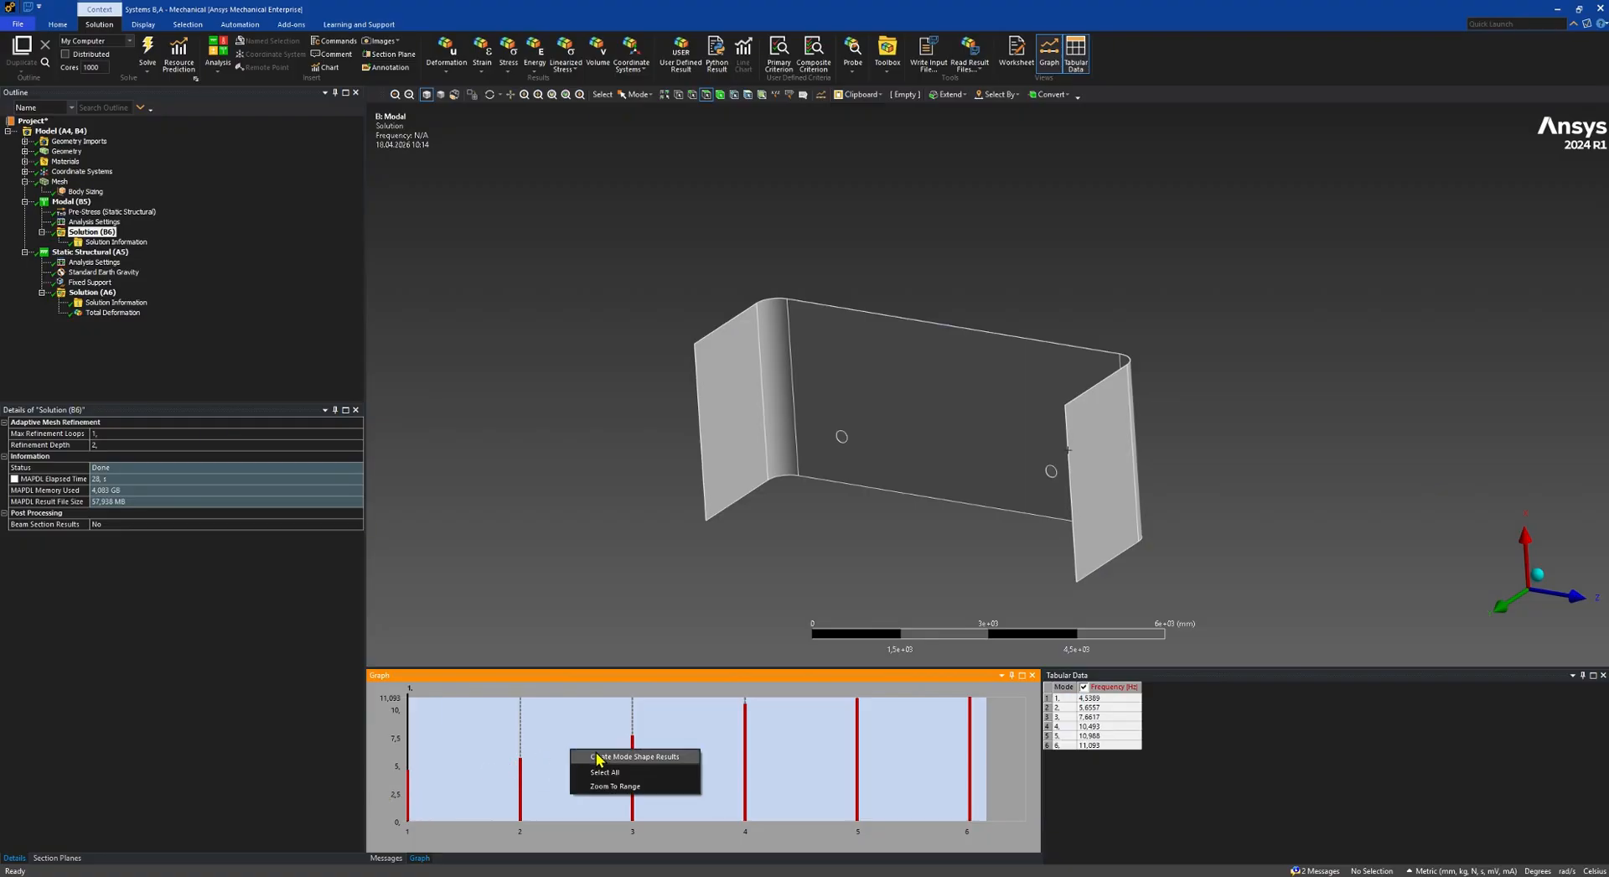
{"action": "left_click", "coordinate": [621, 757]}
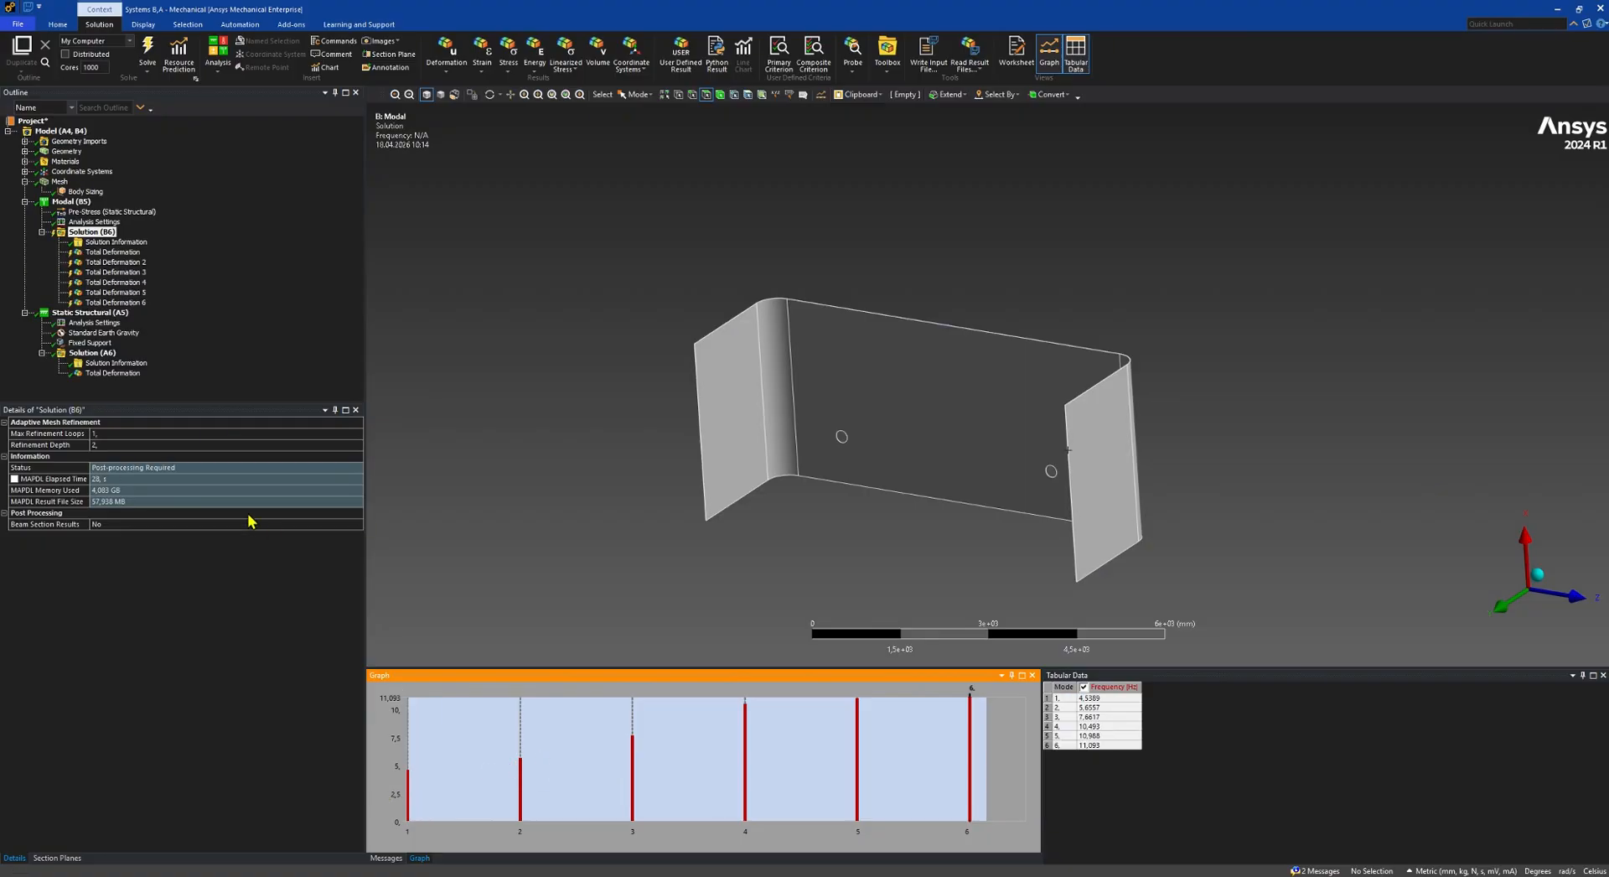
{"action": "right_click", "coordinate": [73, 238]}
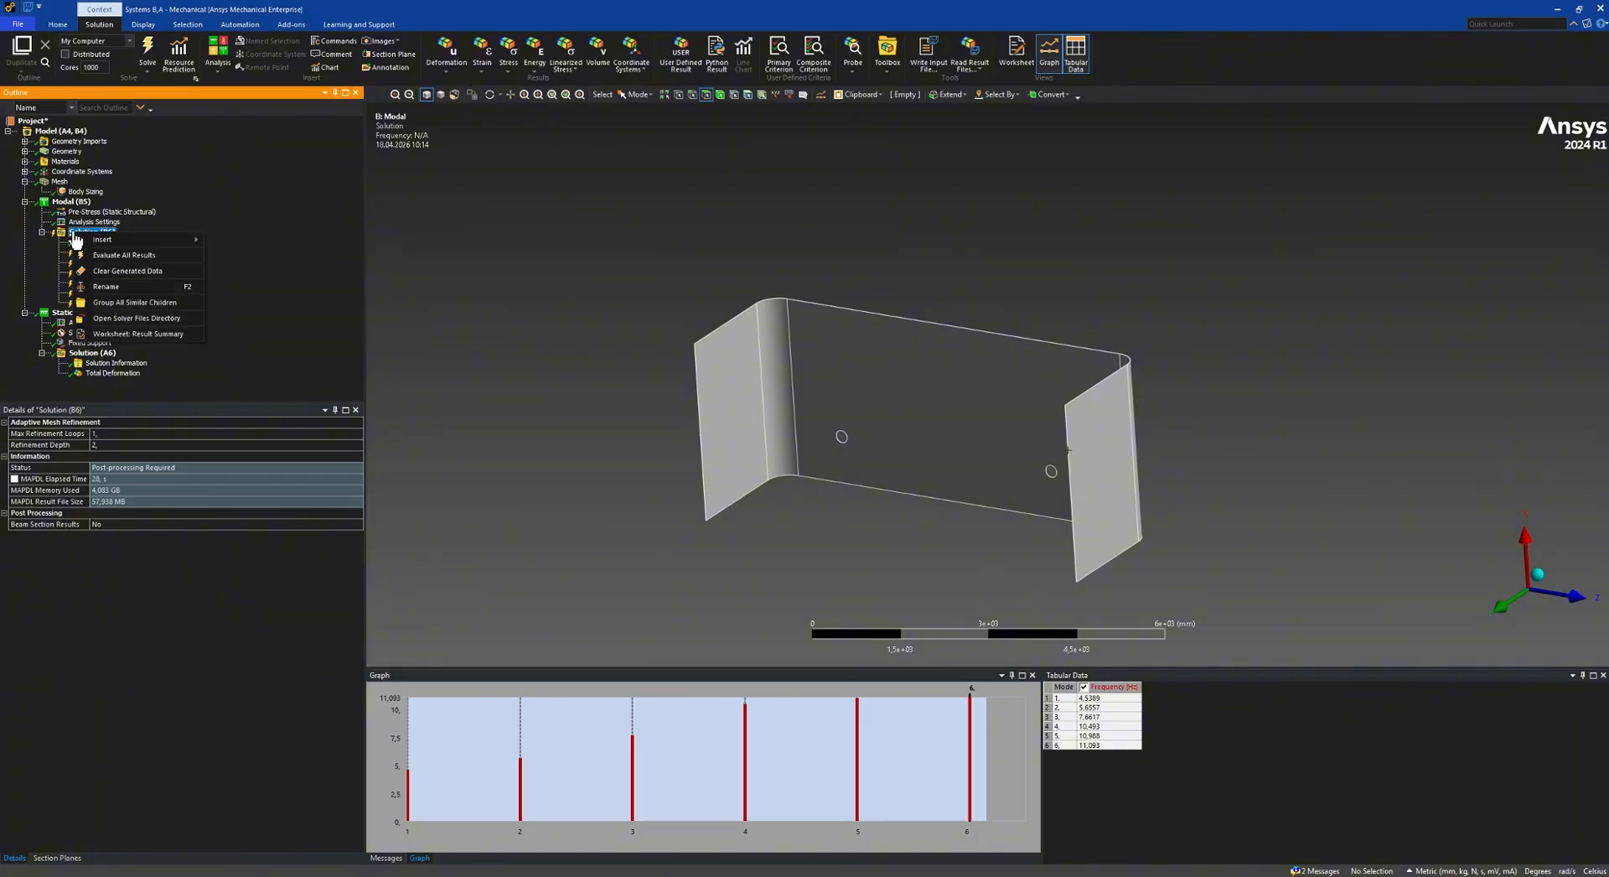
{"action": "left_click", "coordinate": [109, 261]}
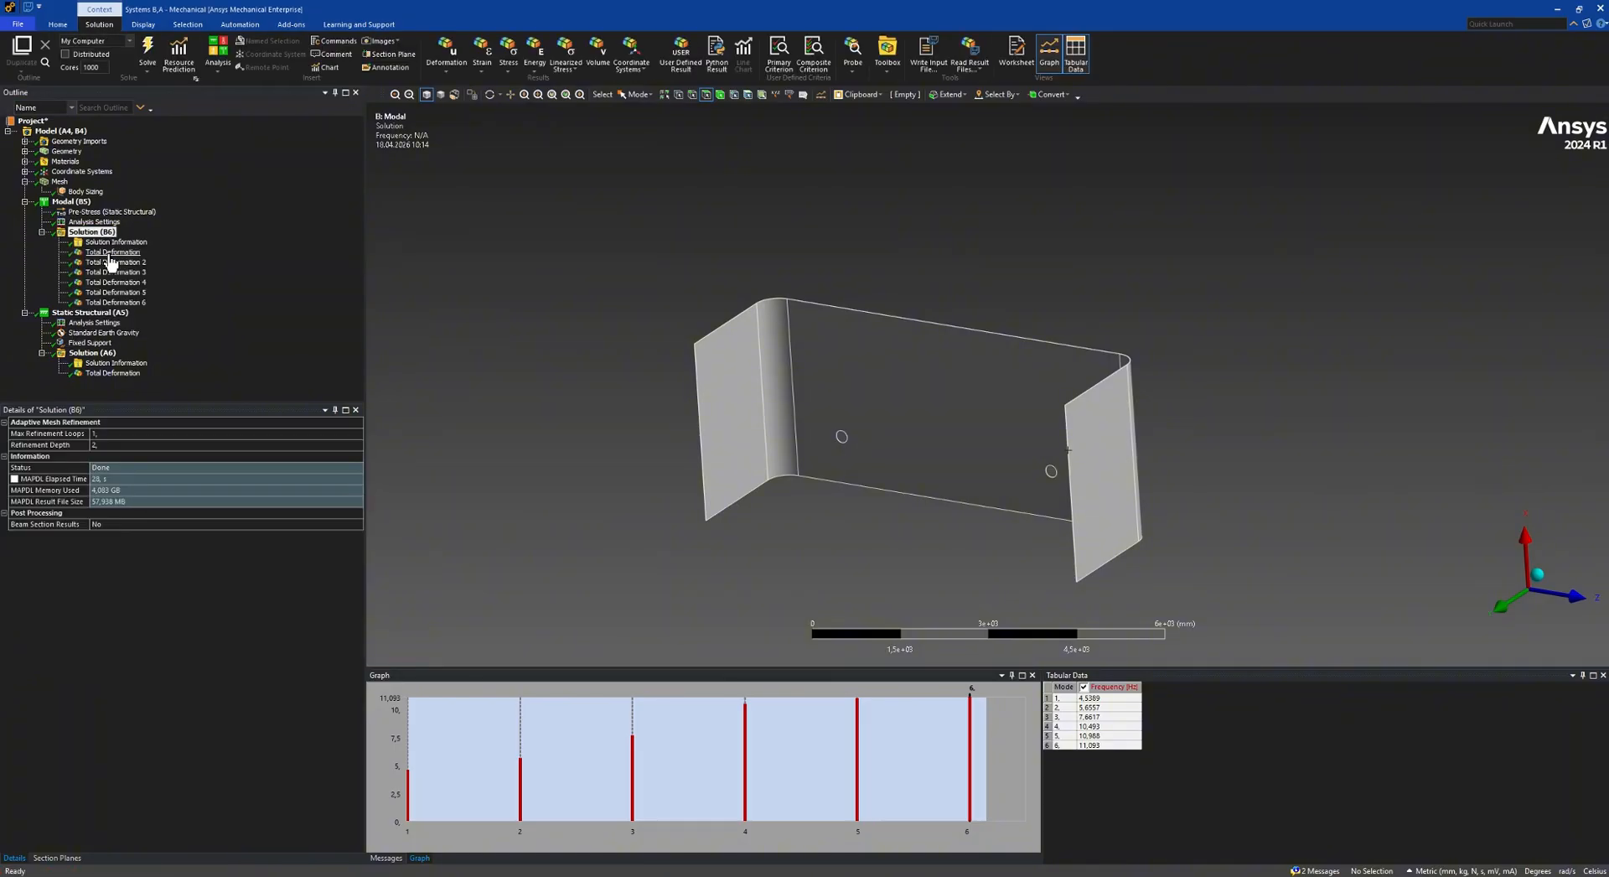
Display the first mode's Total Deformation with No WireFrame edges and Smooth Contours.
{"action": "left_click", "coordinate": [109, 254]}
{"action": "left_click_drag", "start_coordinate": [937, 394], "coordinate": [628, 293]}
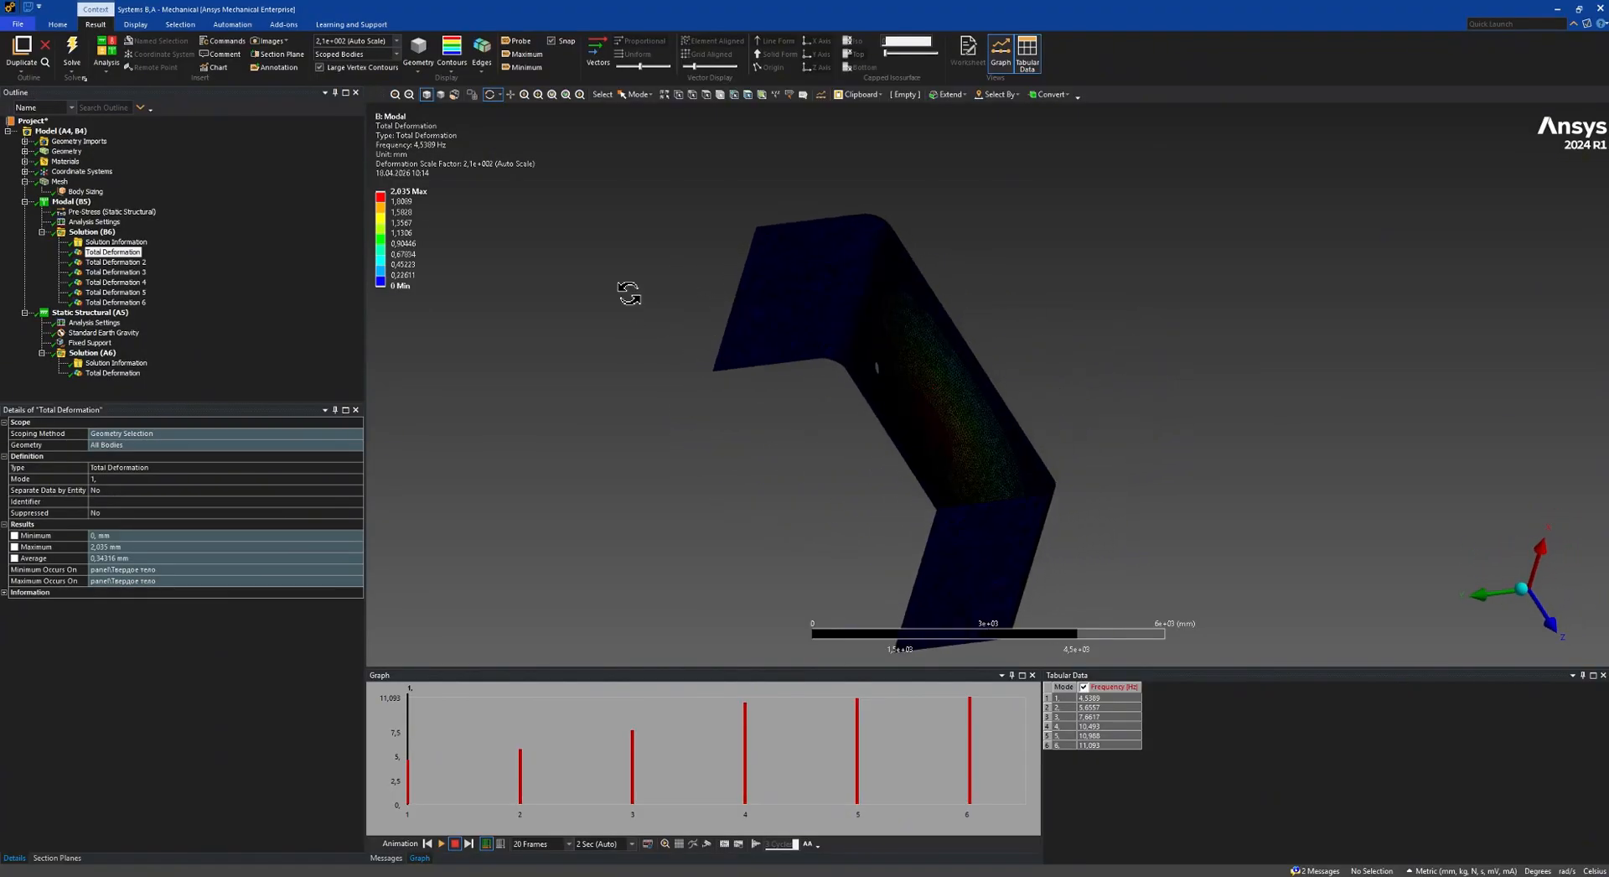
{"action": "left_click", "coordinate": [483, 67]}
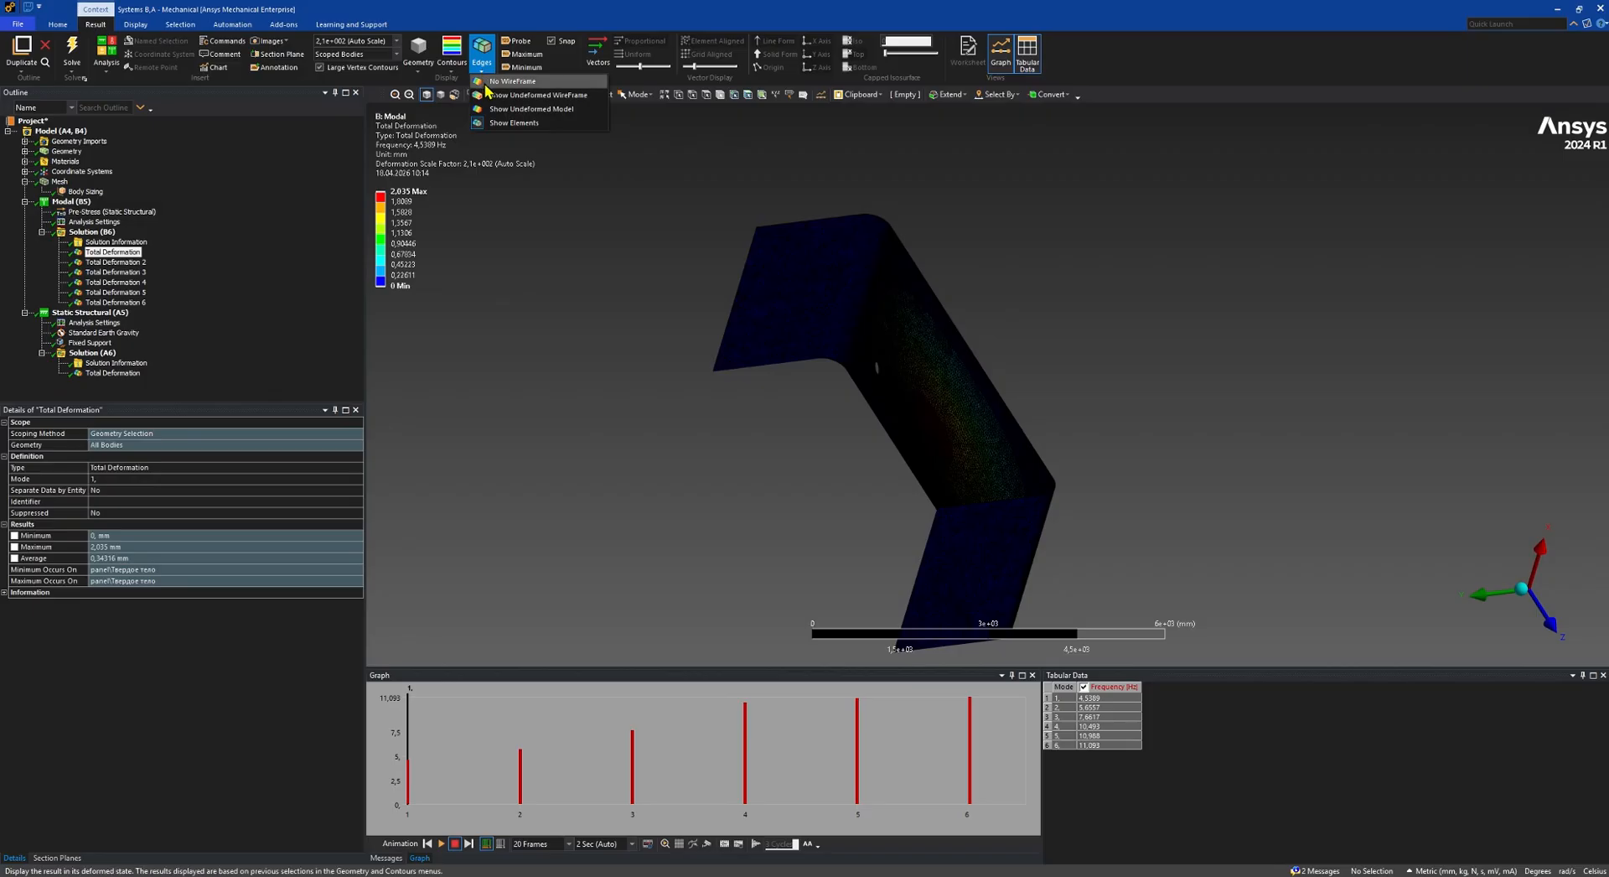
{"action": "left_click", "coordinate": [488, 84]}
{"action": "left_click", "coordinate": [453, 72]}
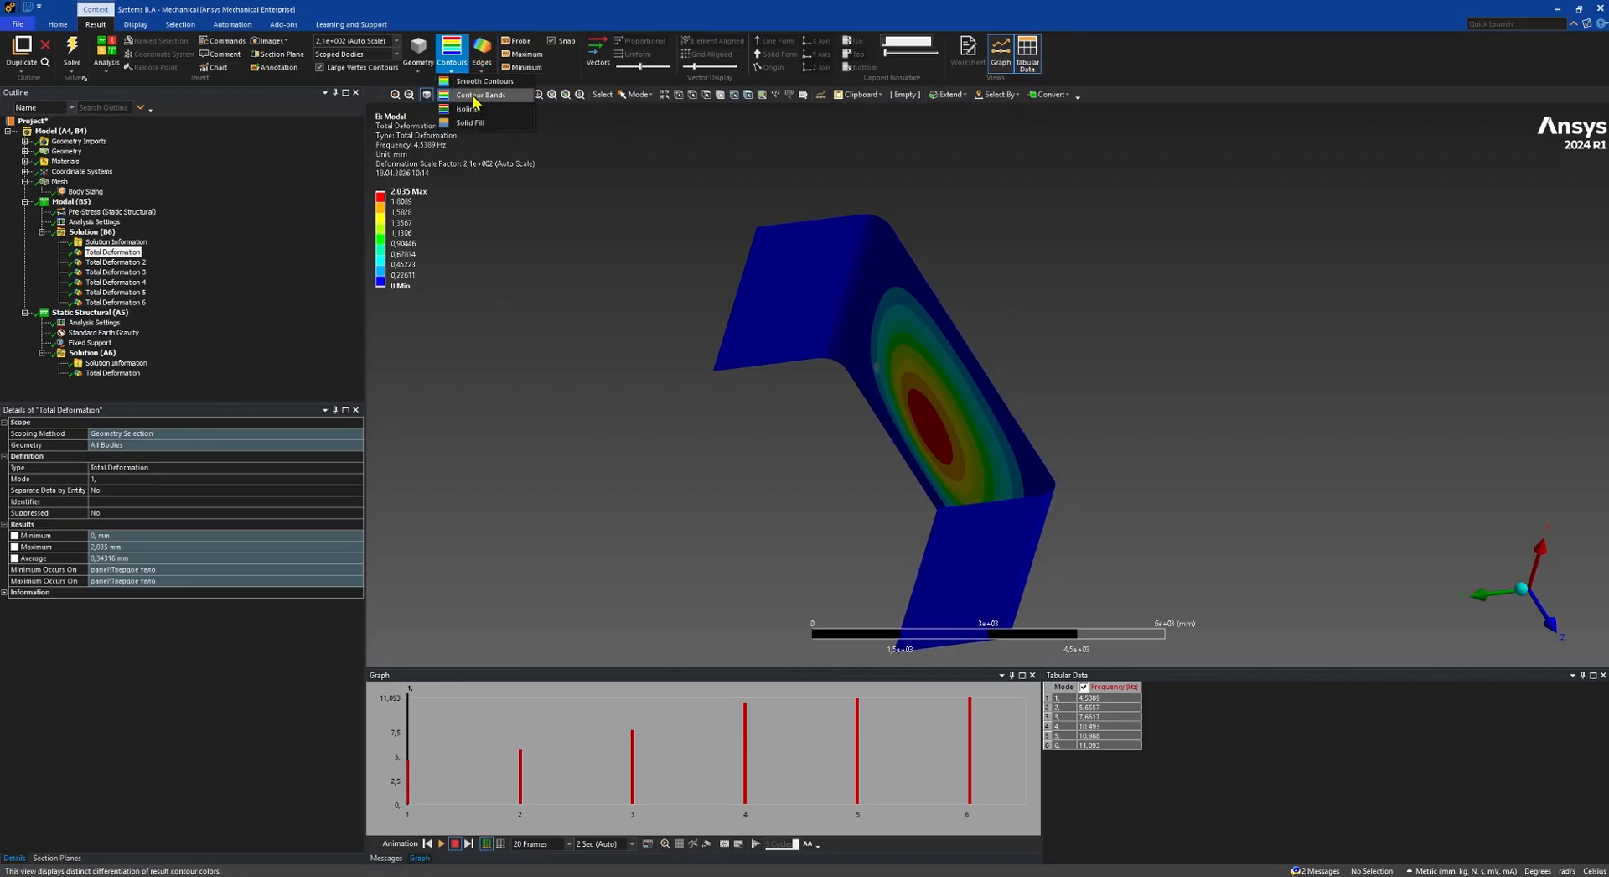
{"action": "left_click", "coordinate": [478, 85]}
{"action": "left_click_drag", "start_coordinate": [947, 356], "coordinate": [646, 345]}
{"action": "scroll", "coordinate": [797, 314], "scroll_direction": "up", "scroll_amount": 2}
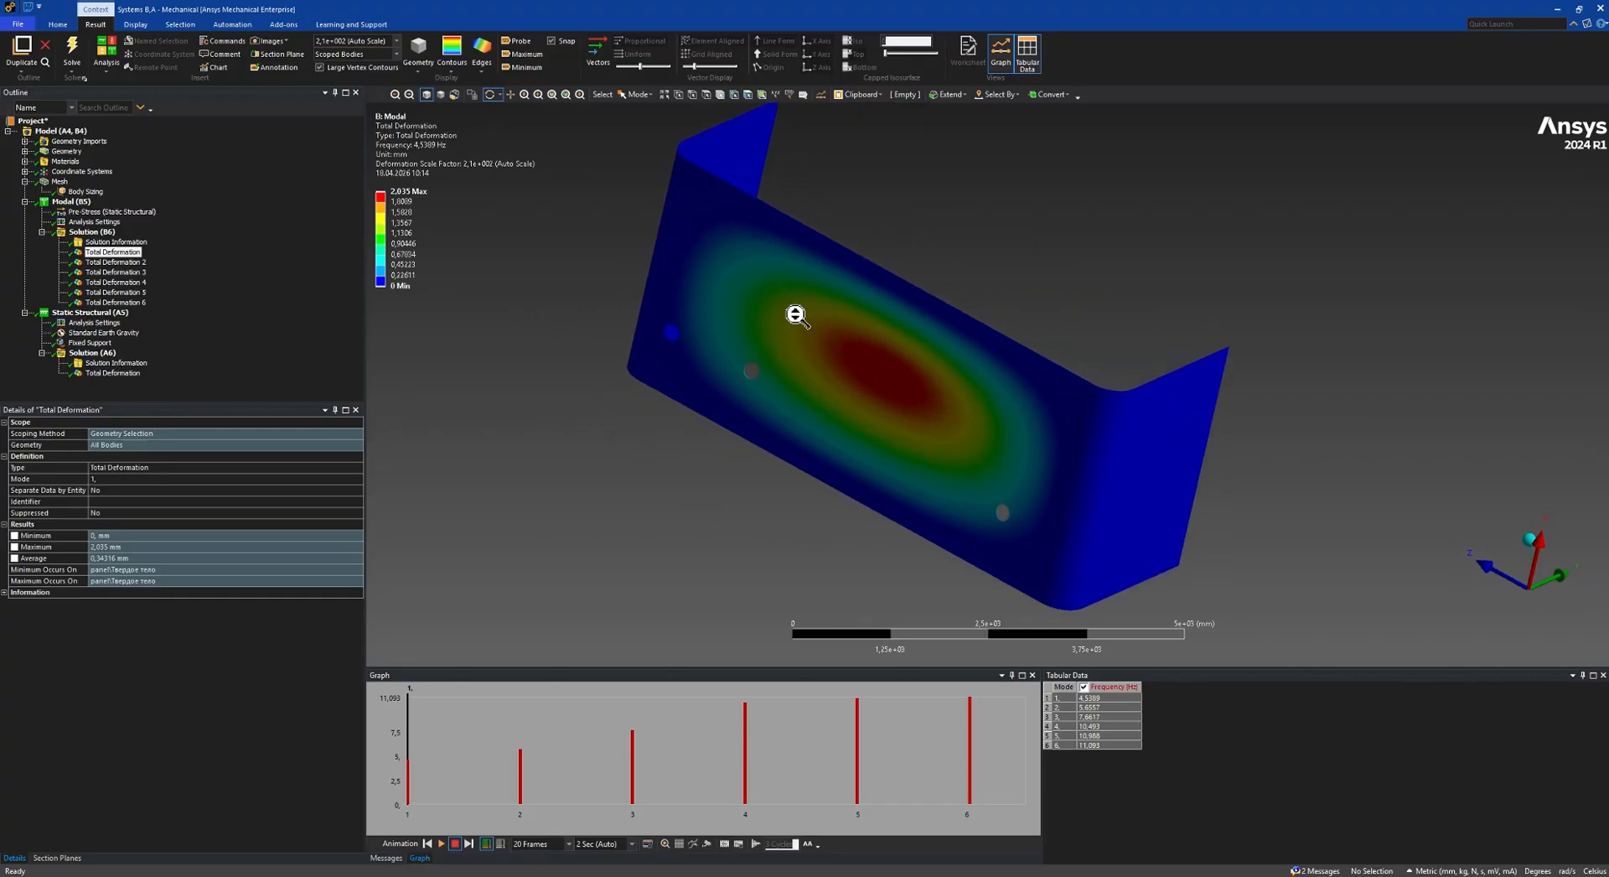
Animate the first mode shape and inspect the panel's deformation.
{"action": "left_click_drag", "start_coordinate": [799, 312], "coordinate": [835, 364]}
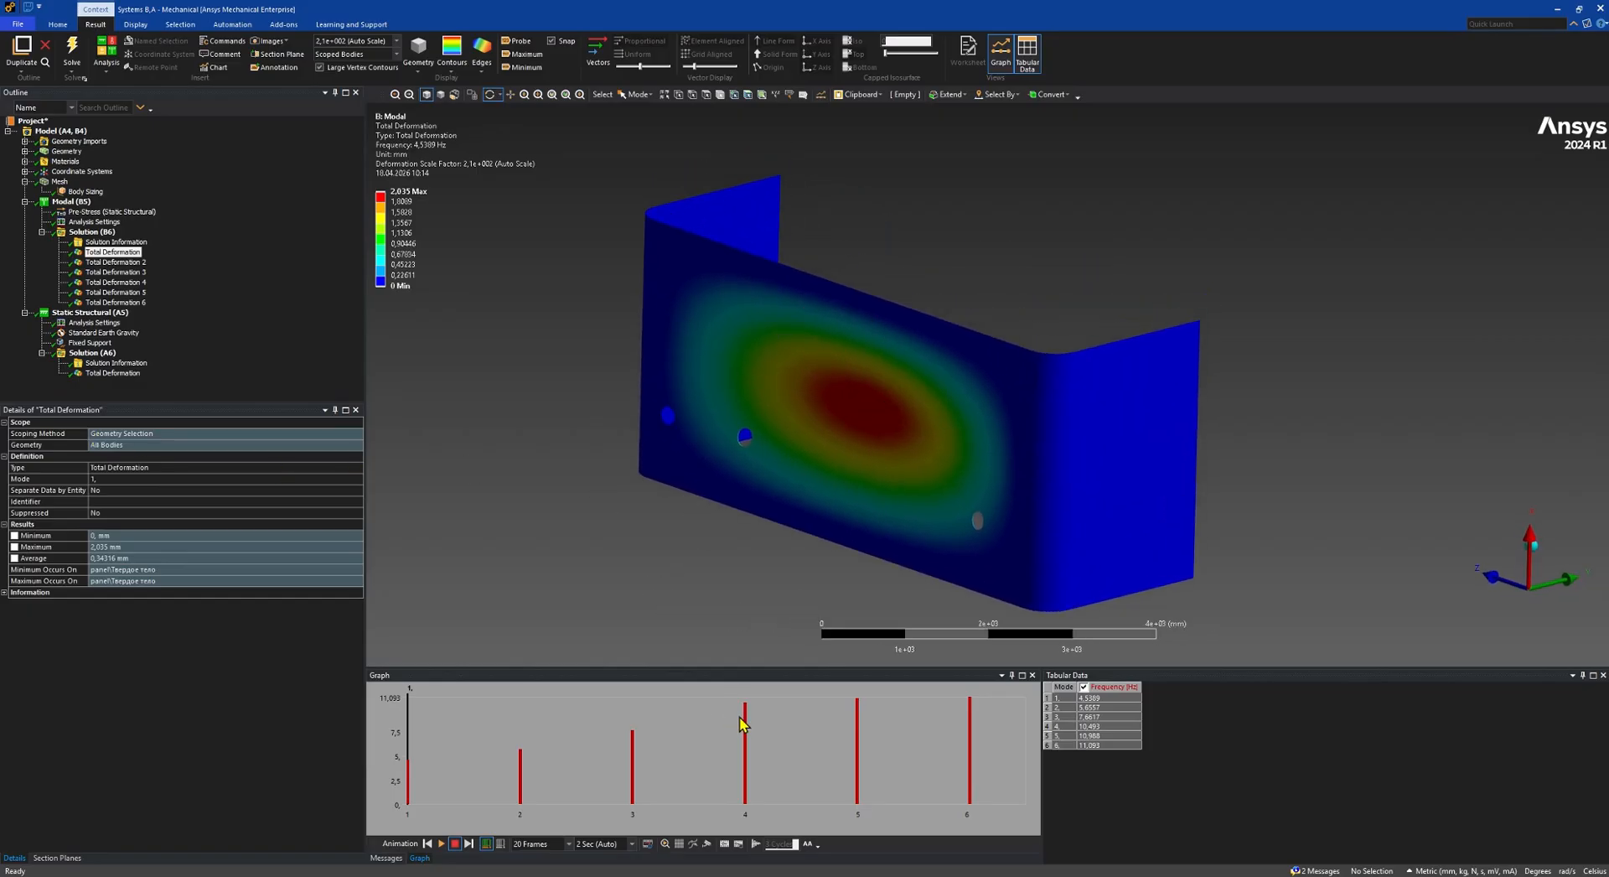
{"action": "left_click", "coordinate": [442, 843]}
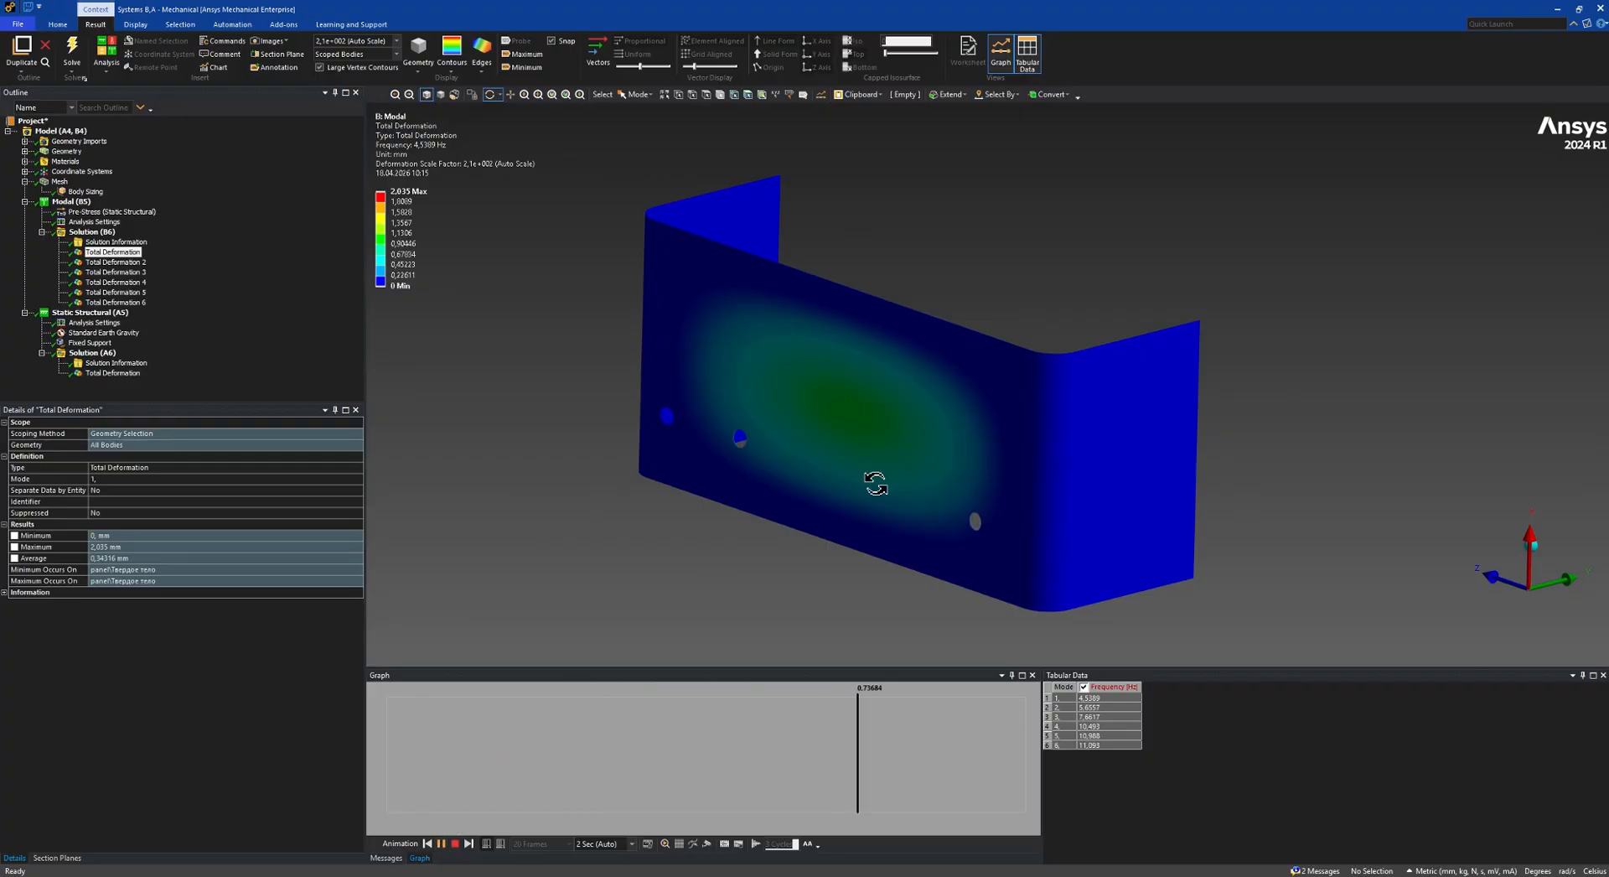
{"action": "mouse_move", "coordinate": [862, 474]}
{"action": "left_mouse_down"}
{"action": "mouse_move", "coordinate": [823, 564]}
{"action": "mouse_move", "coordinate": [851, 565]}
{"action": "mouse_move", "coordinate": [822, 499]}
{"action": "mouse_move", "coordinate": [873, 456]}
{"action": "mouse_move", "coordinate": [876, 406]}
{"action": "mouse_move", "coordinate": [861, 444]}
{"action": "mouse_move", "coordinate": [1059, 435]}
{"action": "mouse_move", "coordinate": [905, 420]}
{"action": "mouse_move", "coordinate": [855, 461]}
{"action": "mouse_move", "coordinate": [823, 424]}
{"action": "mouse_move", "coordinate": [964, 434]}
{"action": "mouse_move", "coordinate": [717, 476]}
{"action": "mouse_move", "coordinate": [840, 467]}
{"action": "mouse_move", "coordinate": [872, 482]}
{"action": "left_mouse_up"}
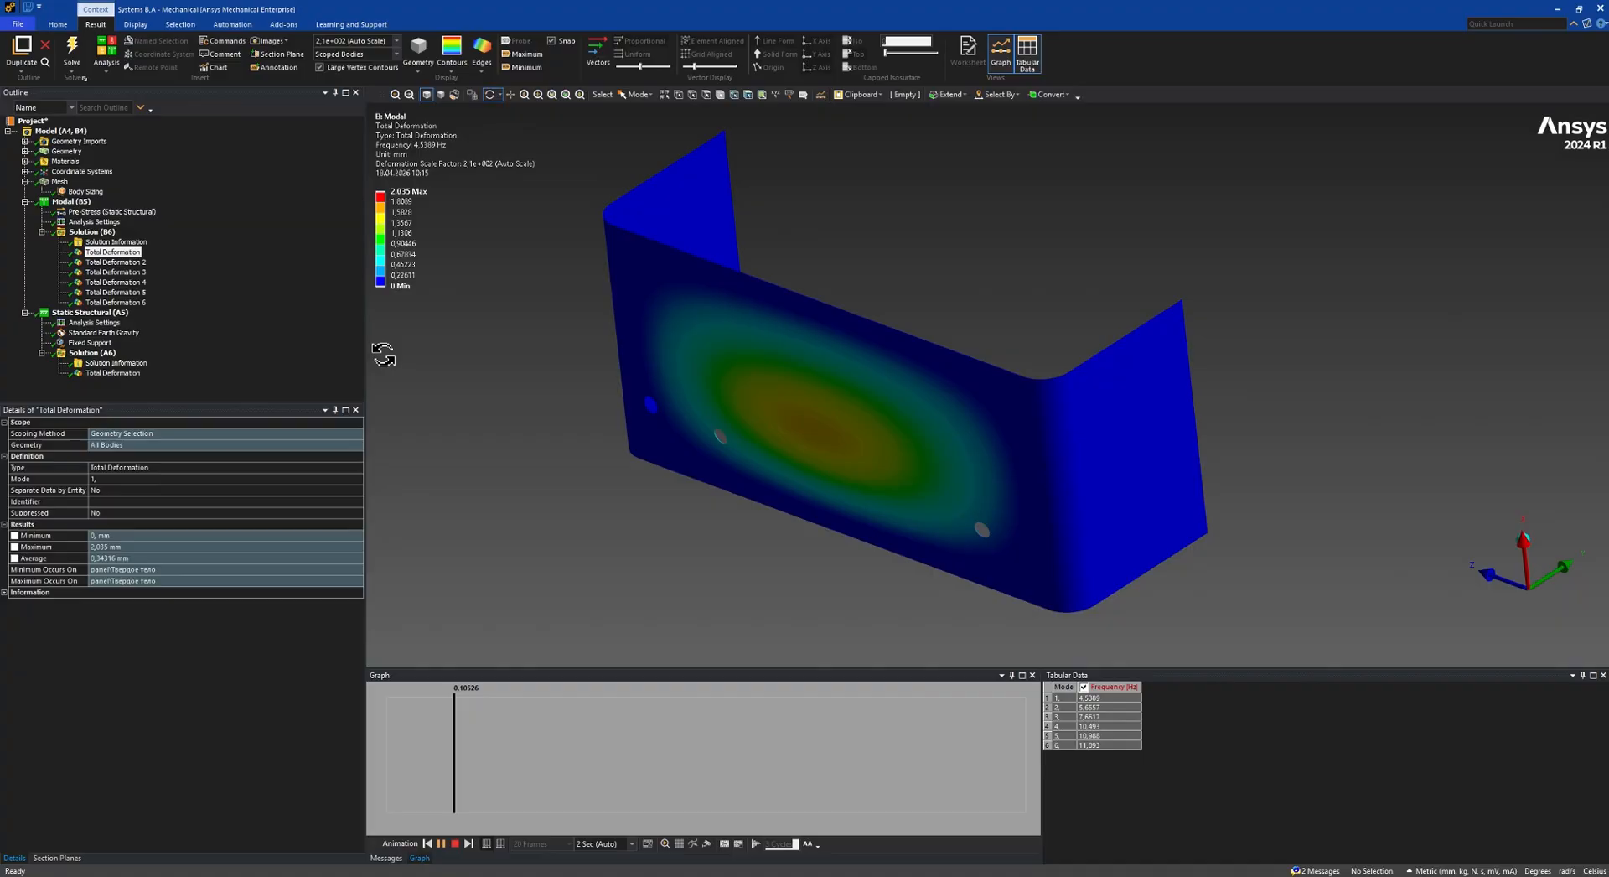
Show the second mode's Total Deformation and animate its shape.
{"action": "left_click", "coordinate": [132, 262]}
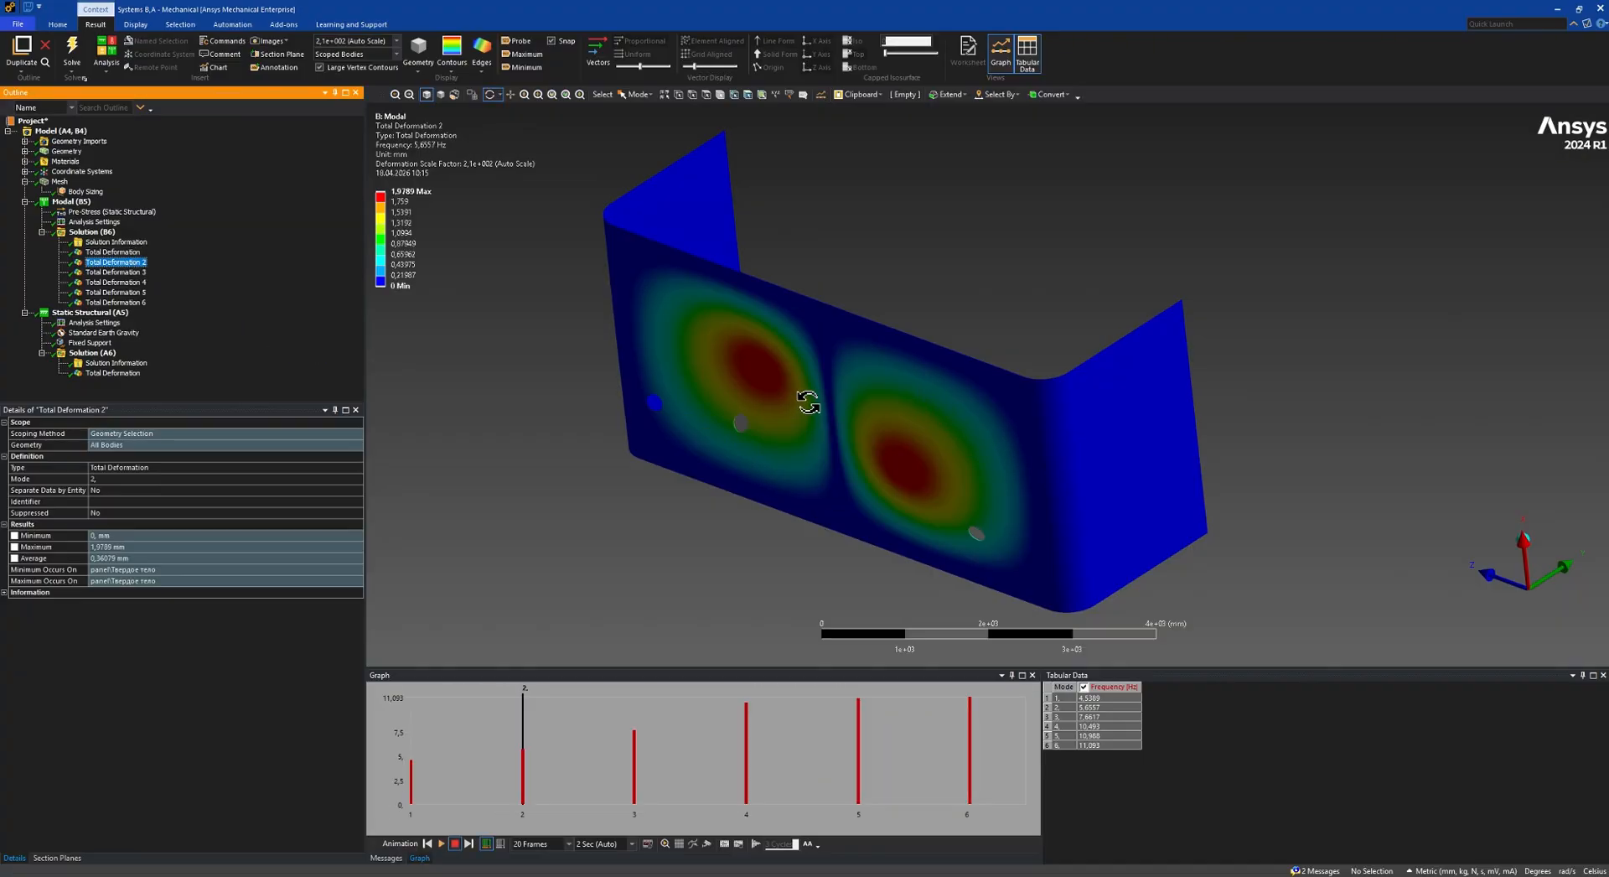
{"action": "left_click_drag", "start_coordinate": [807, 401], "coordinate": [893, 350]}
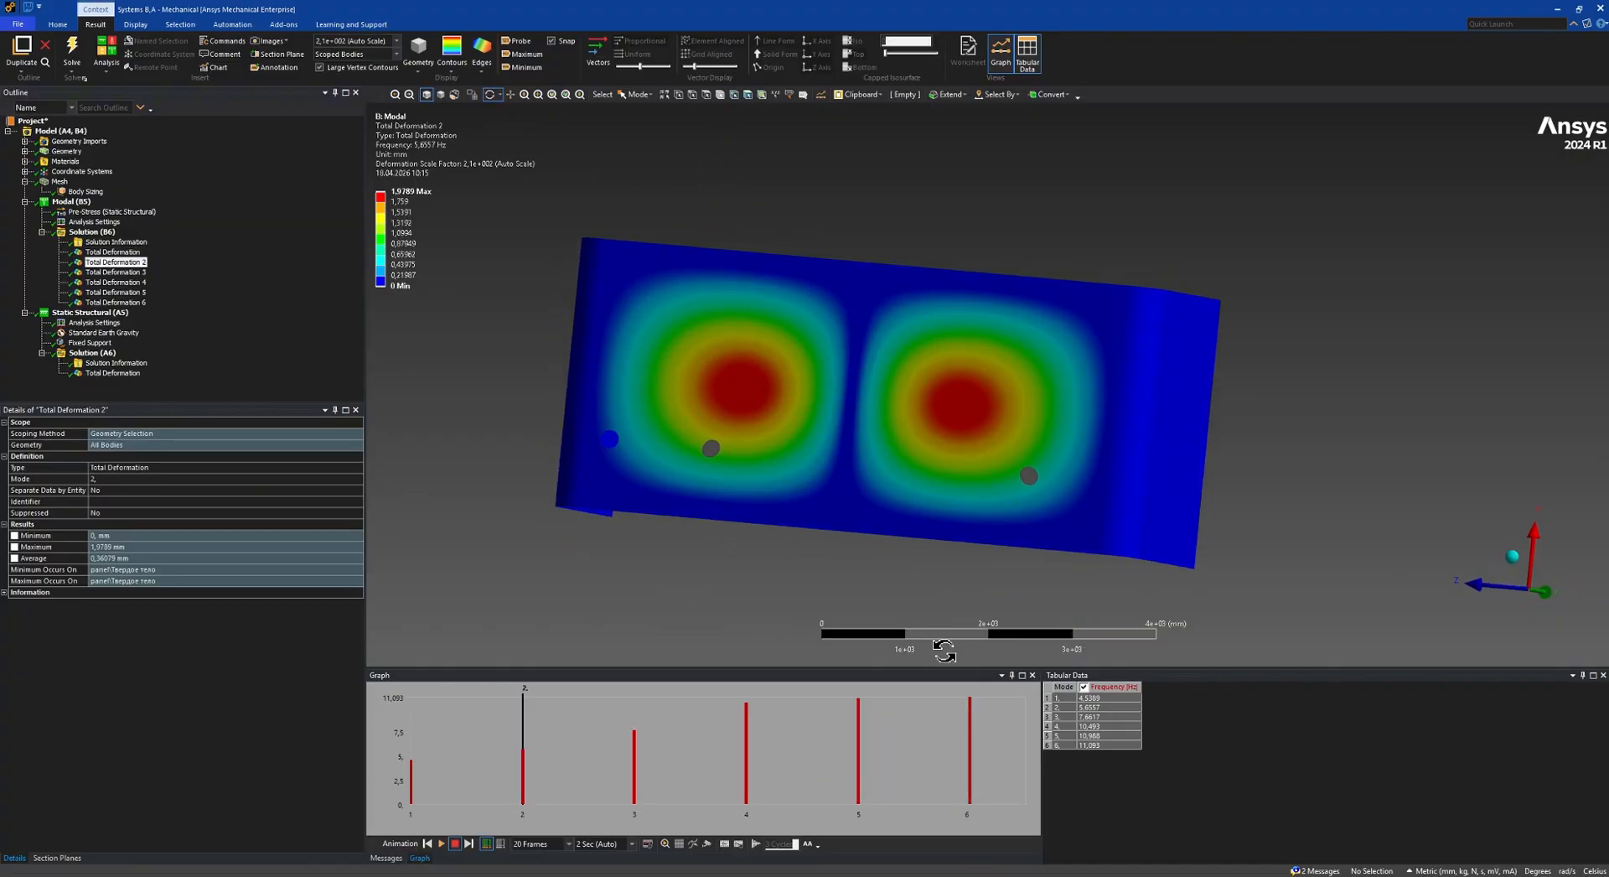
{"action": "left_click", "coordinate": [442, 843]}
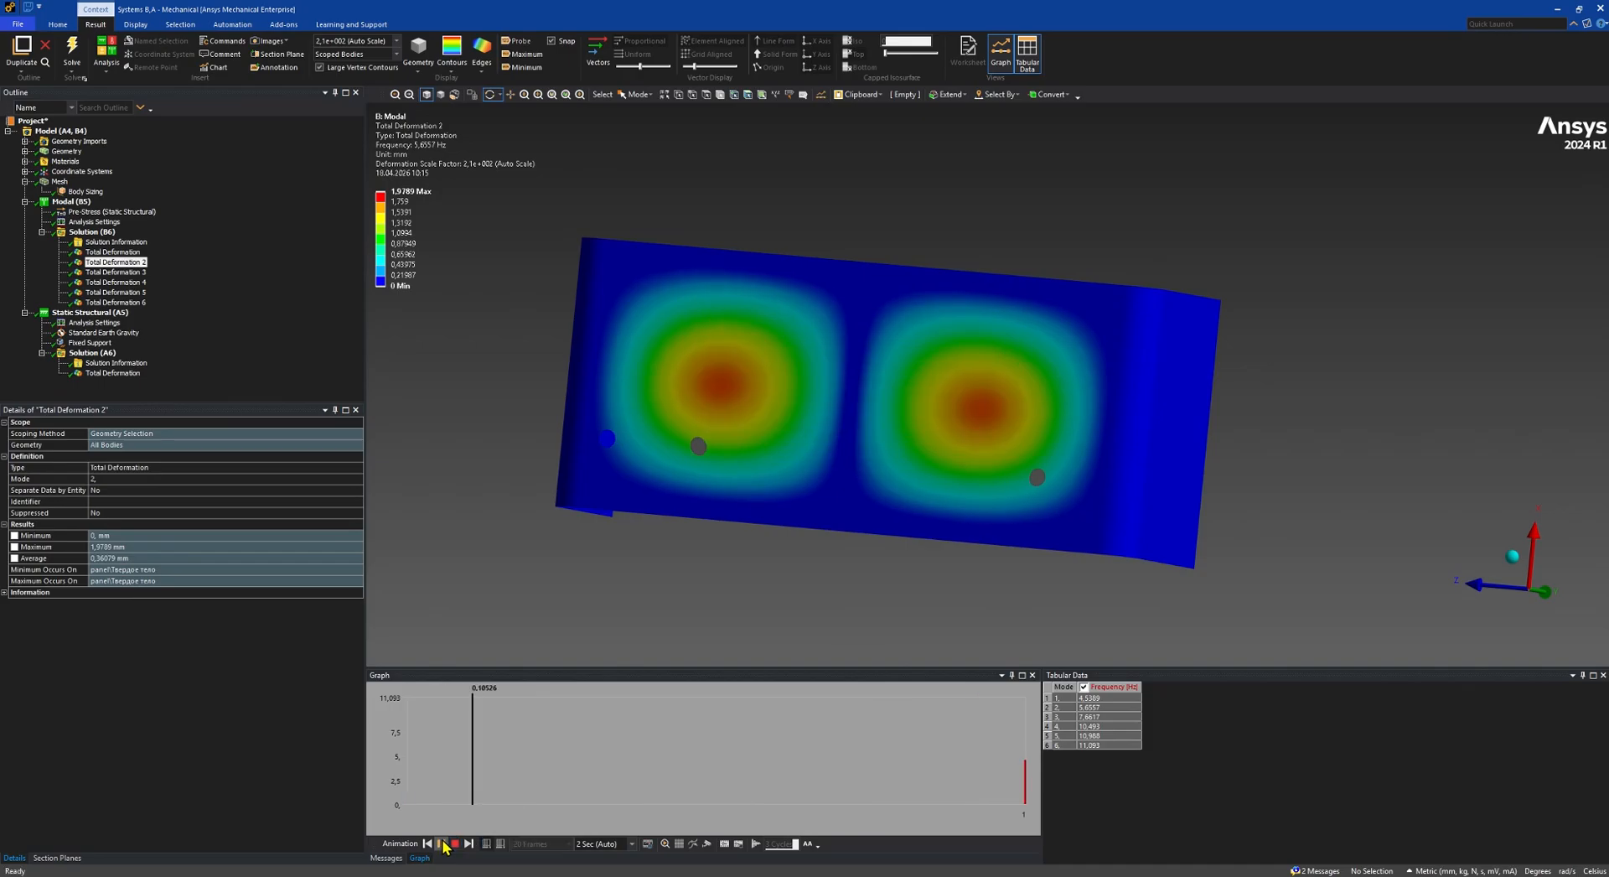
{"action": "left_click_drag", "start_coordinate": [809, 463], "coordinate": [385, 344]}
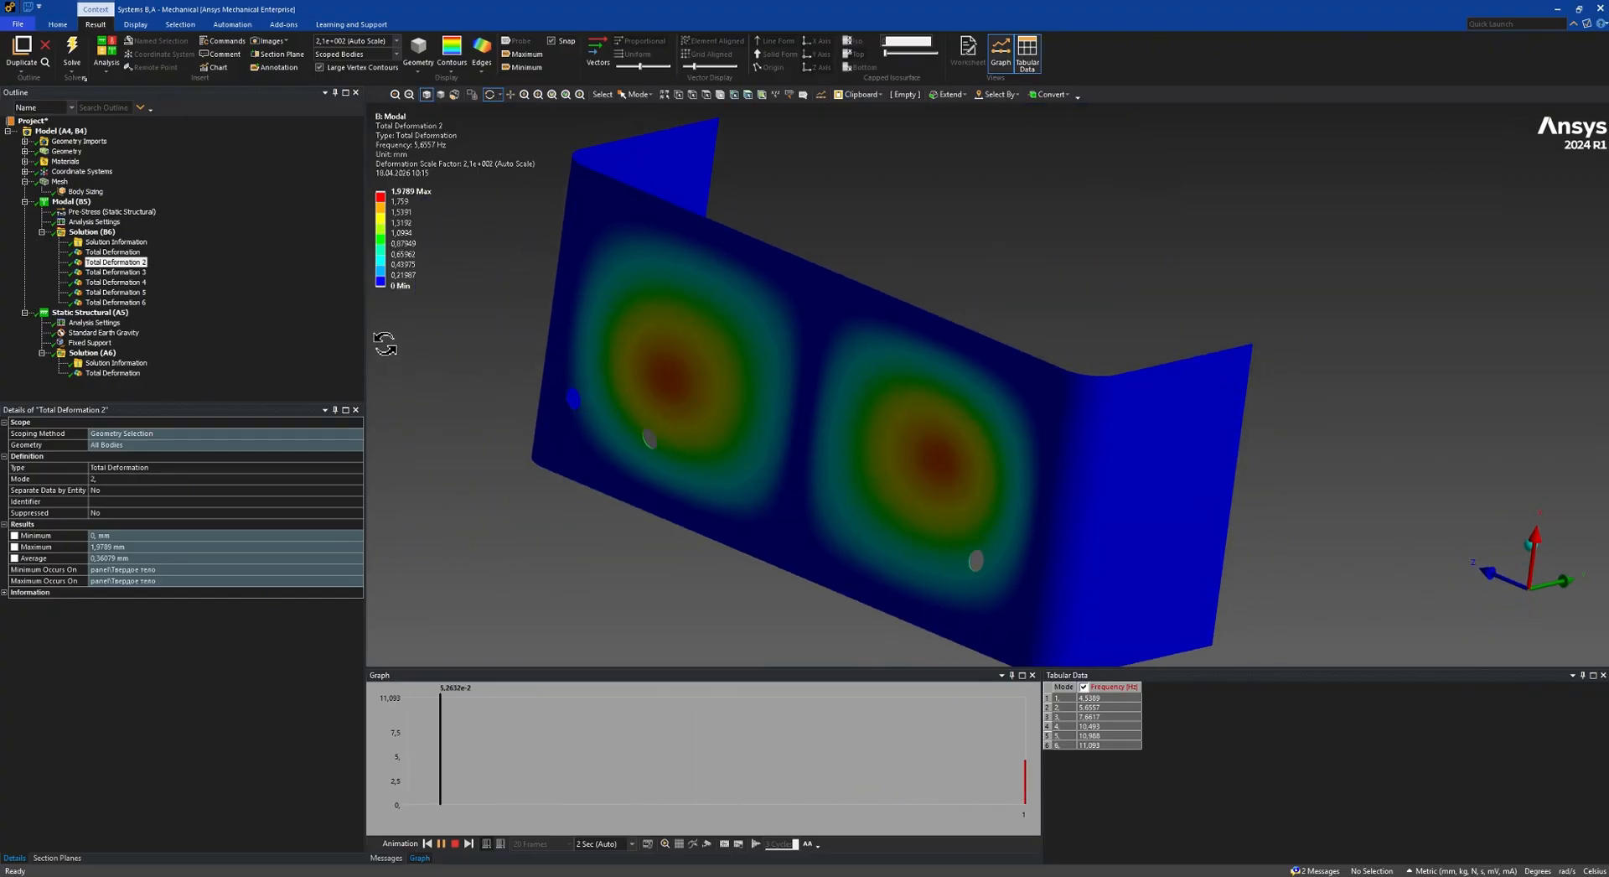
Show the third mode's Total Deformation, animate it and inspect the shape from several angles.
{"action": "left_click", "coordinate": [116, 272]}
{"action": "left_click_drag", "start_coordinate": [754, 394], "coordinate": [909, 363]}
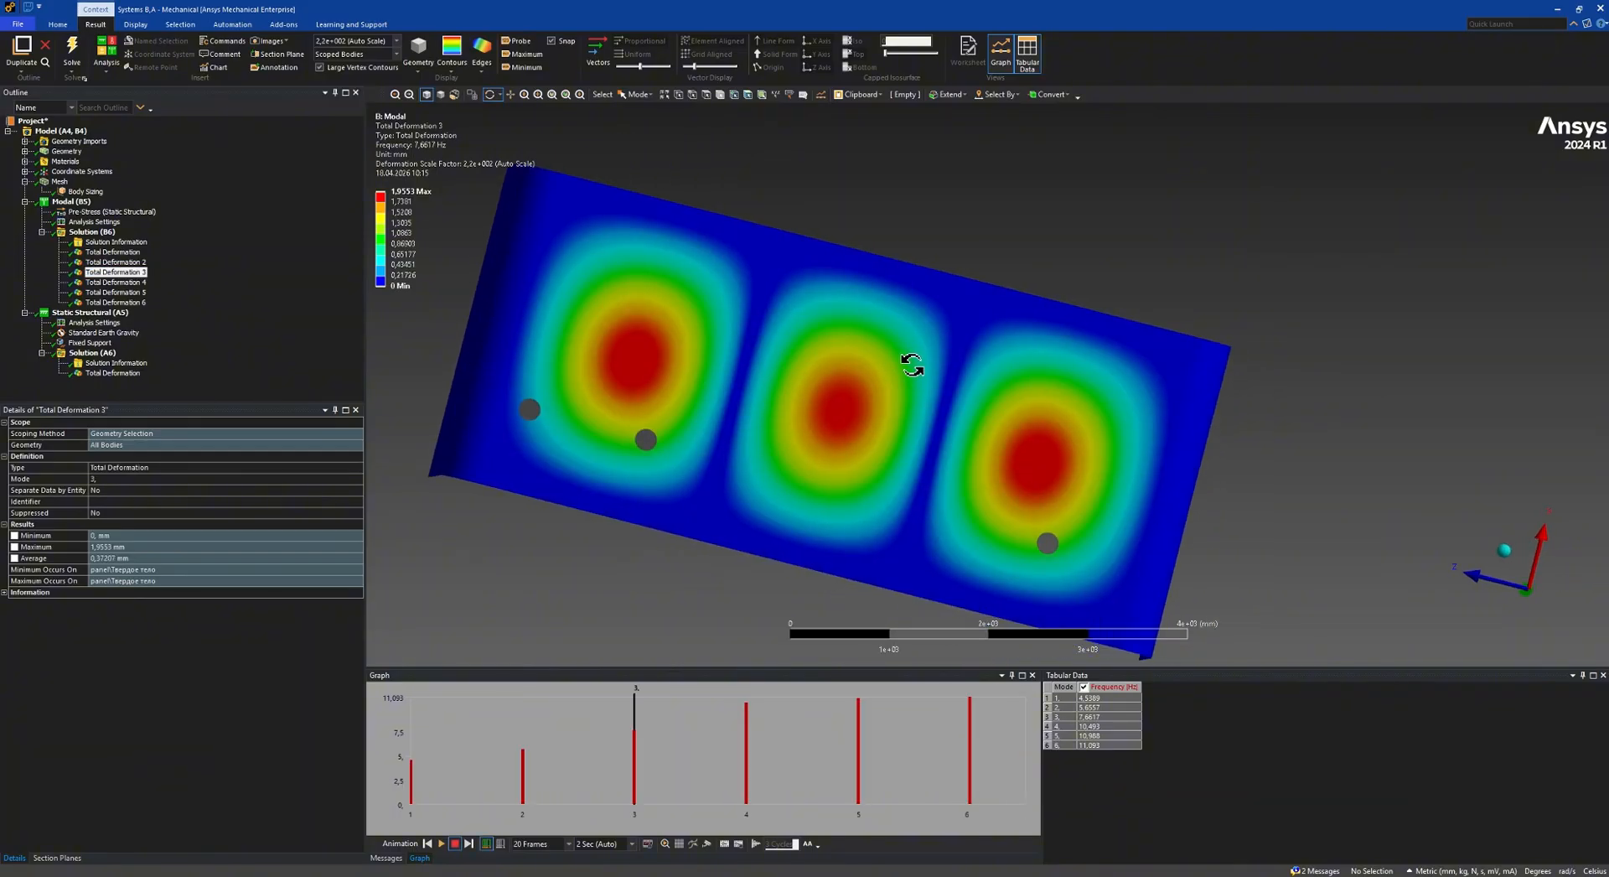
{"action": "left_click", "coordinate": [441, 843]}
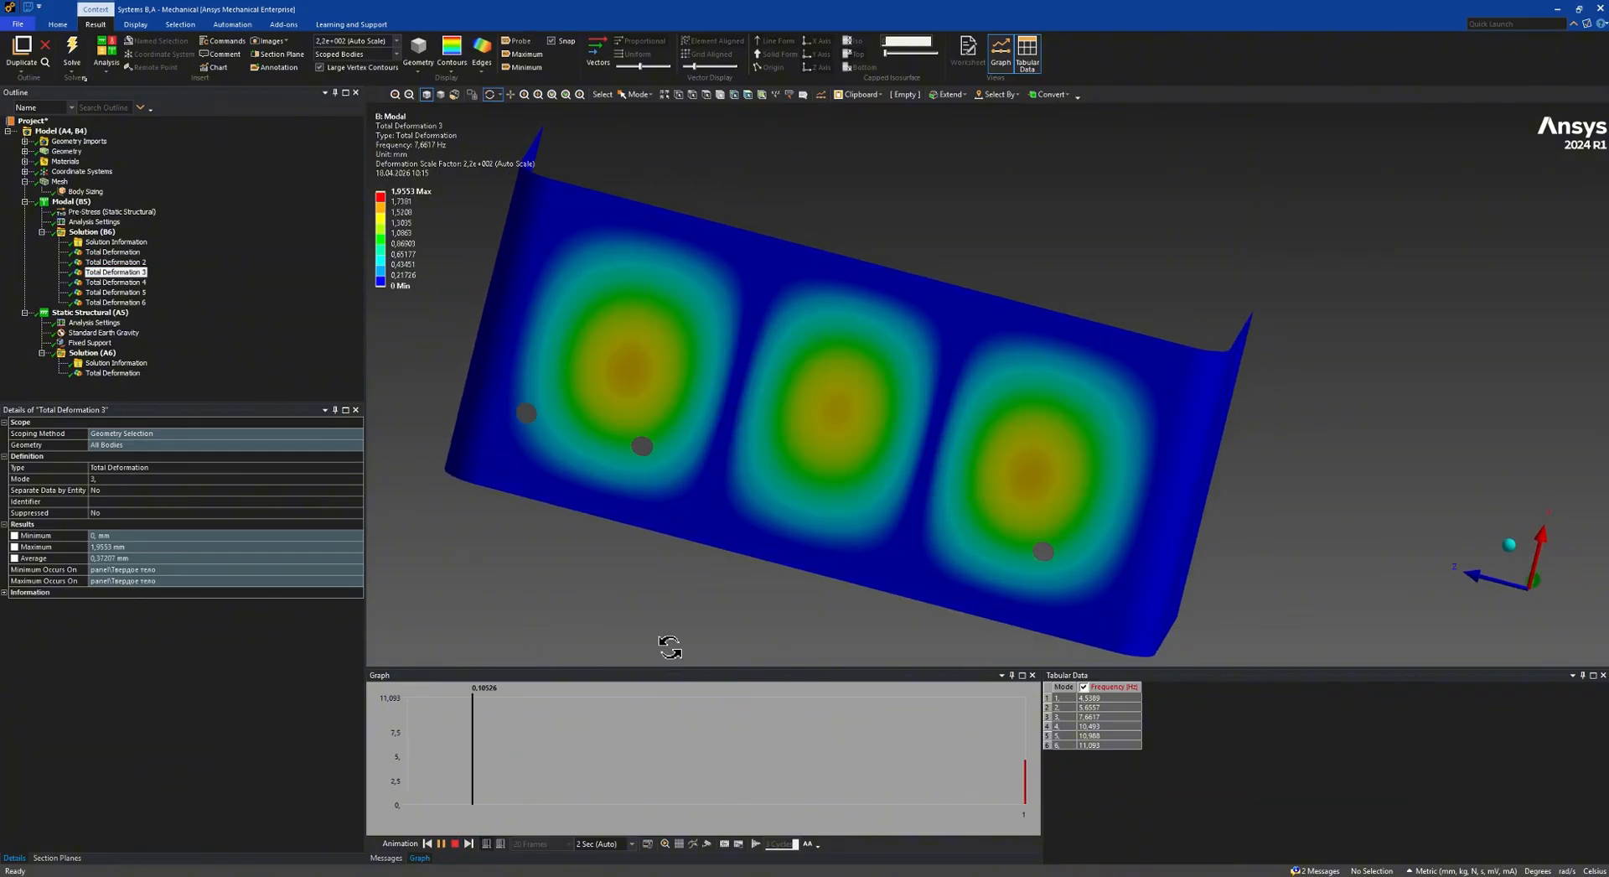
{"action": "mouse_move", "coordinate": [909, 445]}
{"action": "left_mouse_down"}
{"action": "mouse_move", "coordinate": [892, 416]}
{"action": "mouse_move", "coordinate": [758, 370]}
{"action": "mouse_move", "coordinate": [639, 381]}
{"action": "mouse_move", "coordinate": [937, 445]}
{"action": "mouse_move", "coordinate": [880, 467]}
{"action": "mouse_move", "coordinate": [762, 384]}
{"action": "mouse_move", "coordinate": [829, 438]}
{"action": "mouse_move", "coordinate": [902, 430]}
{"action": "left_mouse_up"}
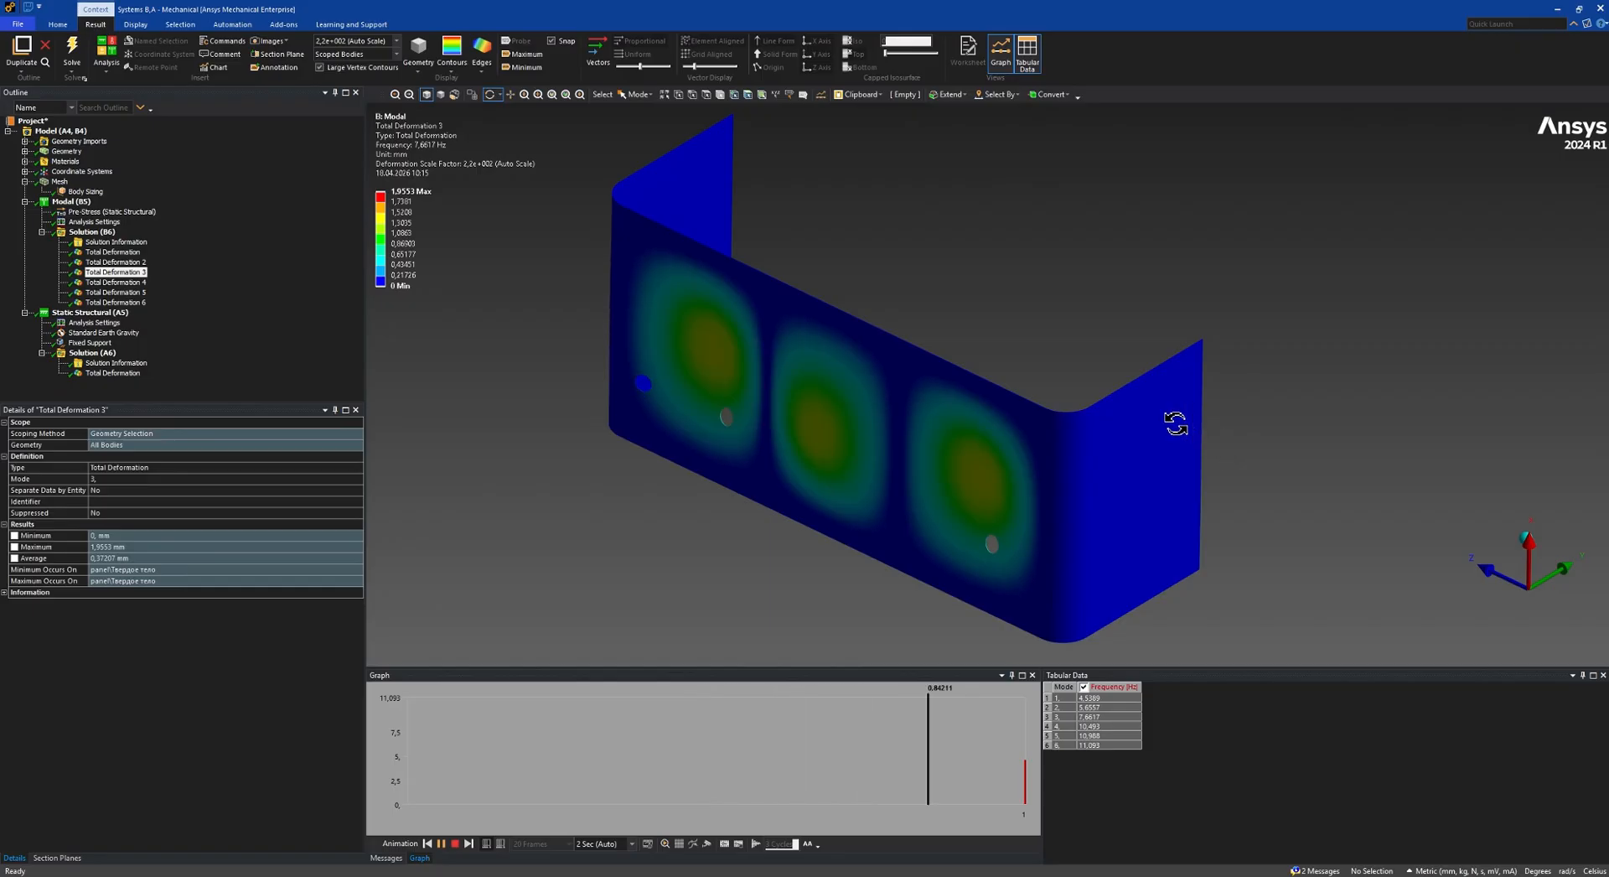
{"action": "scroll", "coordinate": [1152, 439], "scroll_direction": "down", "scroll_amount": 1}
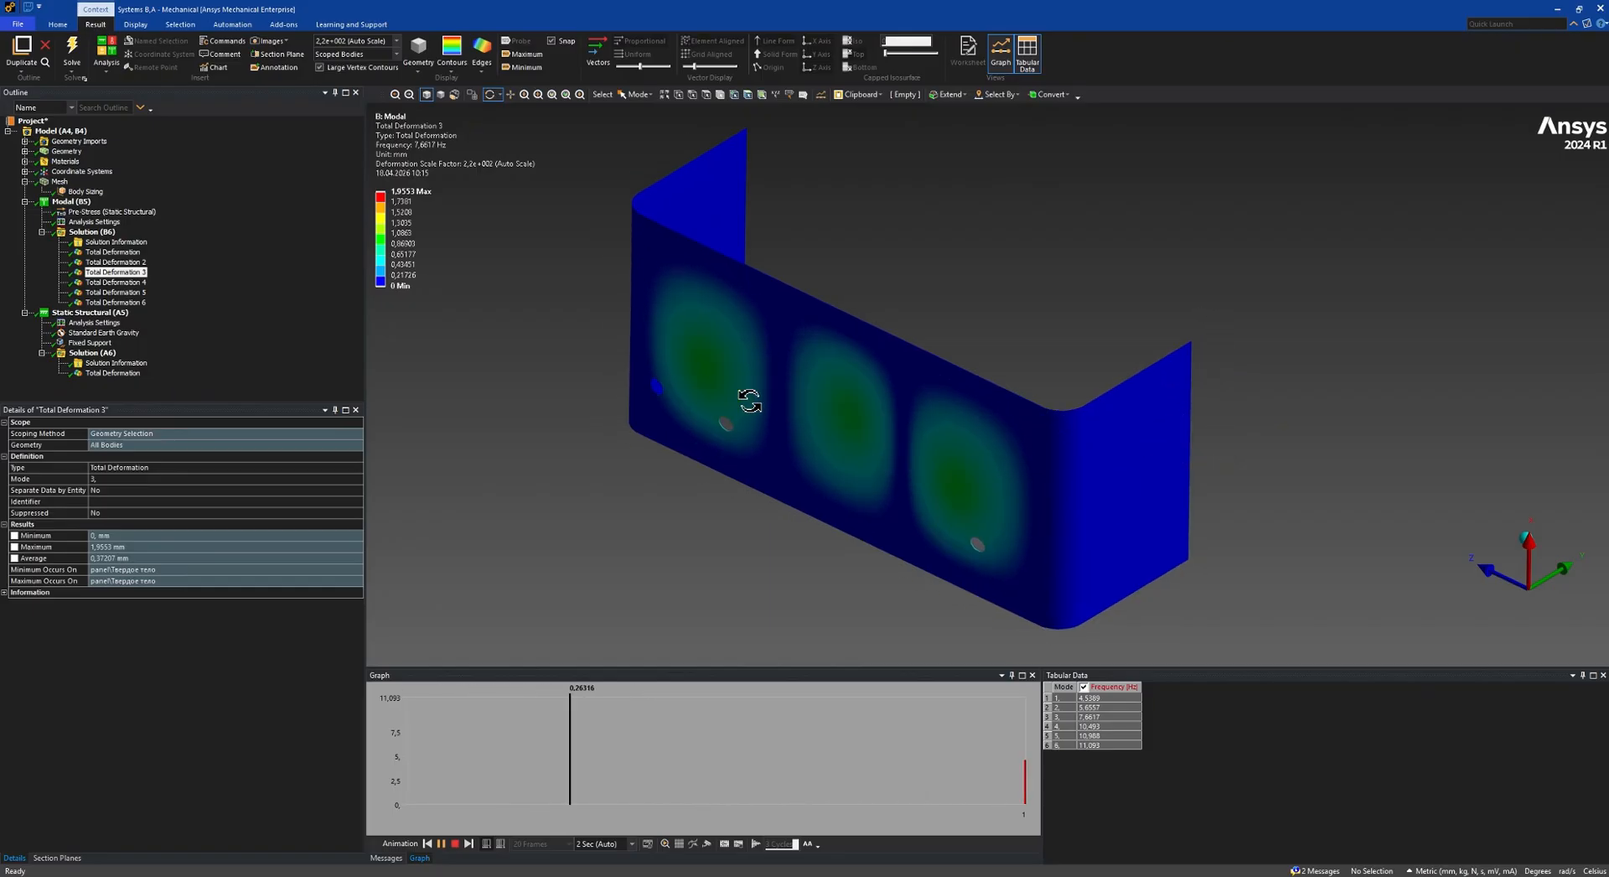
Review the deformation results of the higher modes and return to the first mode's Total Deformation.
{"action": "left_click", "coordinate": [138, 283]}
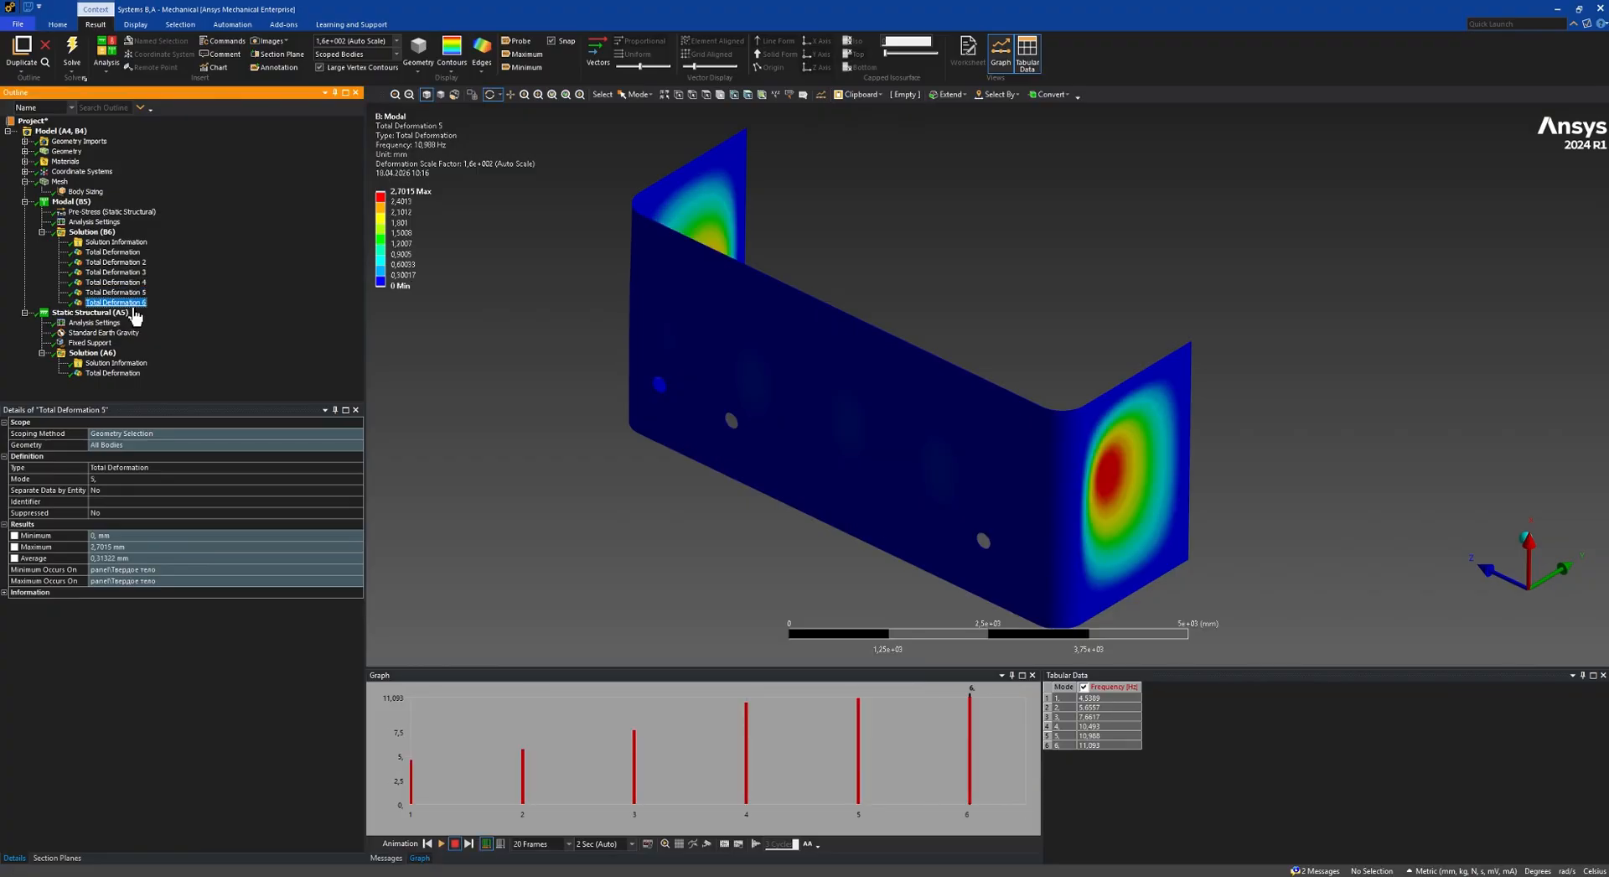
{"action": "left_click", "coordinate": [130, 253]}
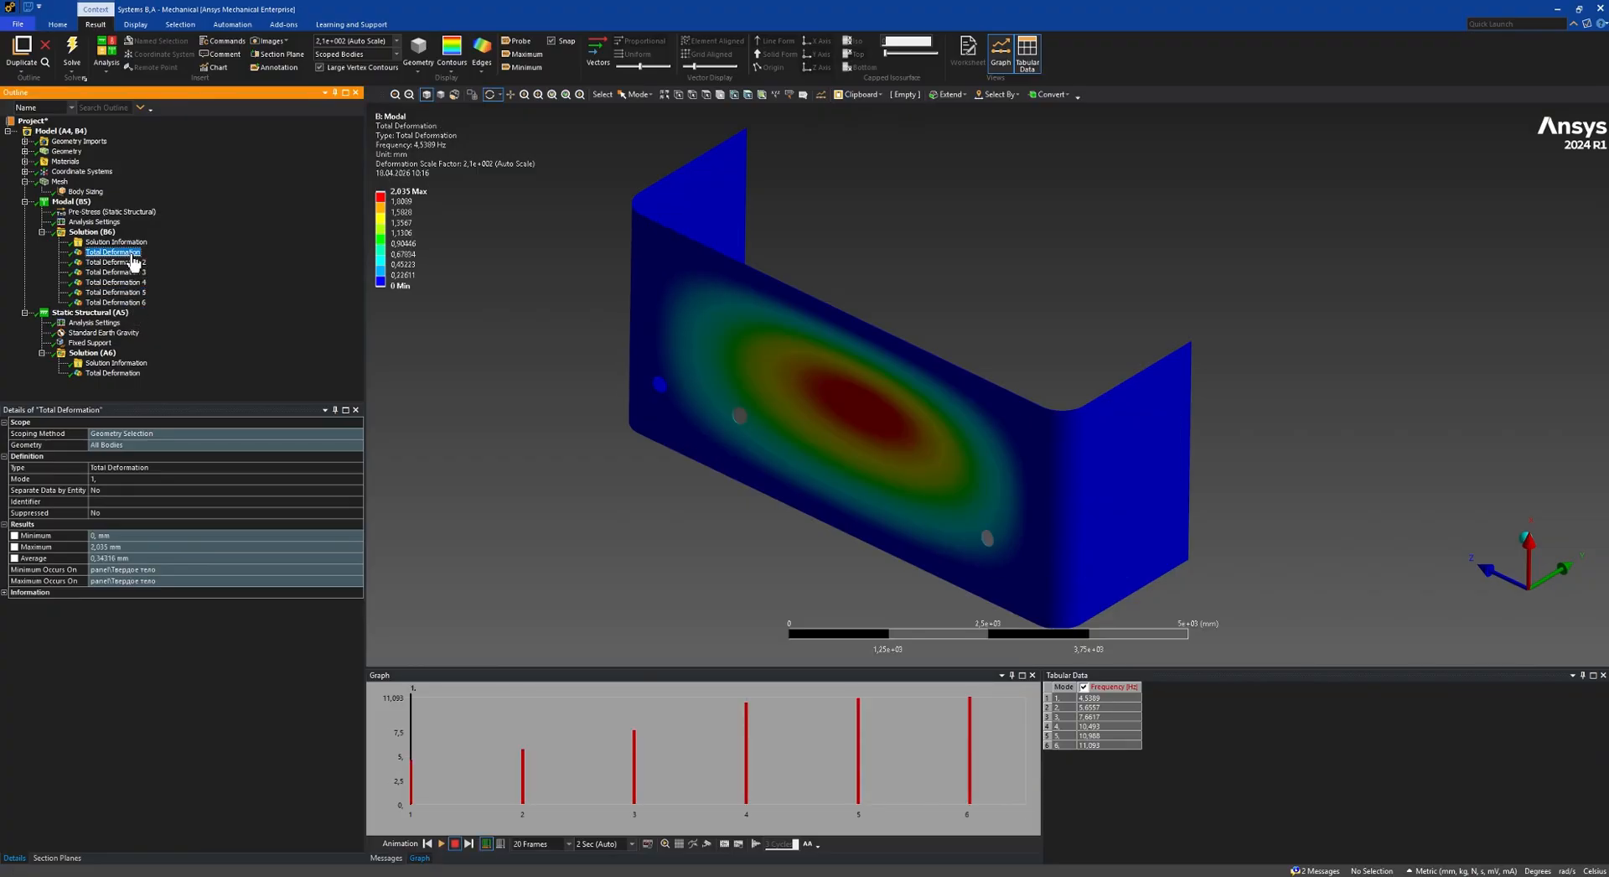
{"action": "left_click_drag", "start_coordinate": [802, 416], "coordinate": [837, 393]}
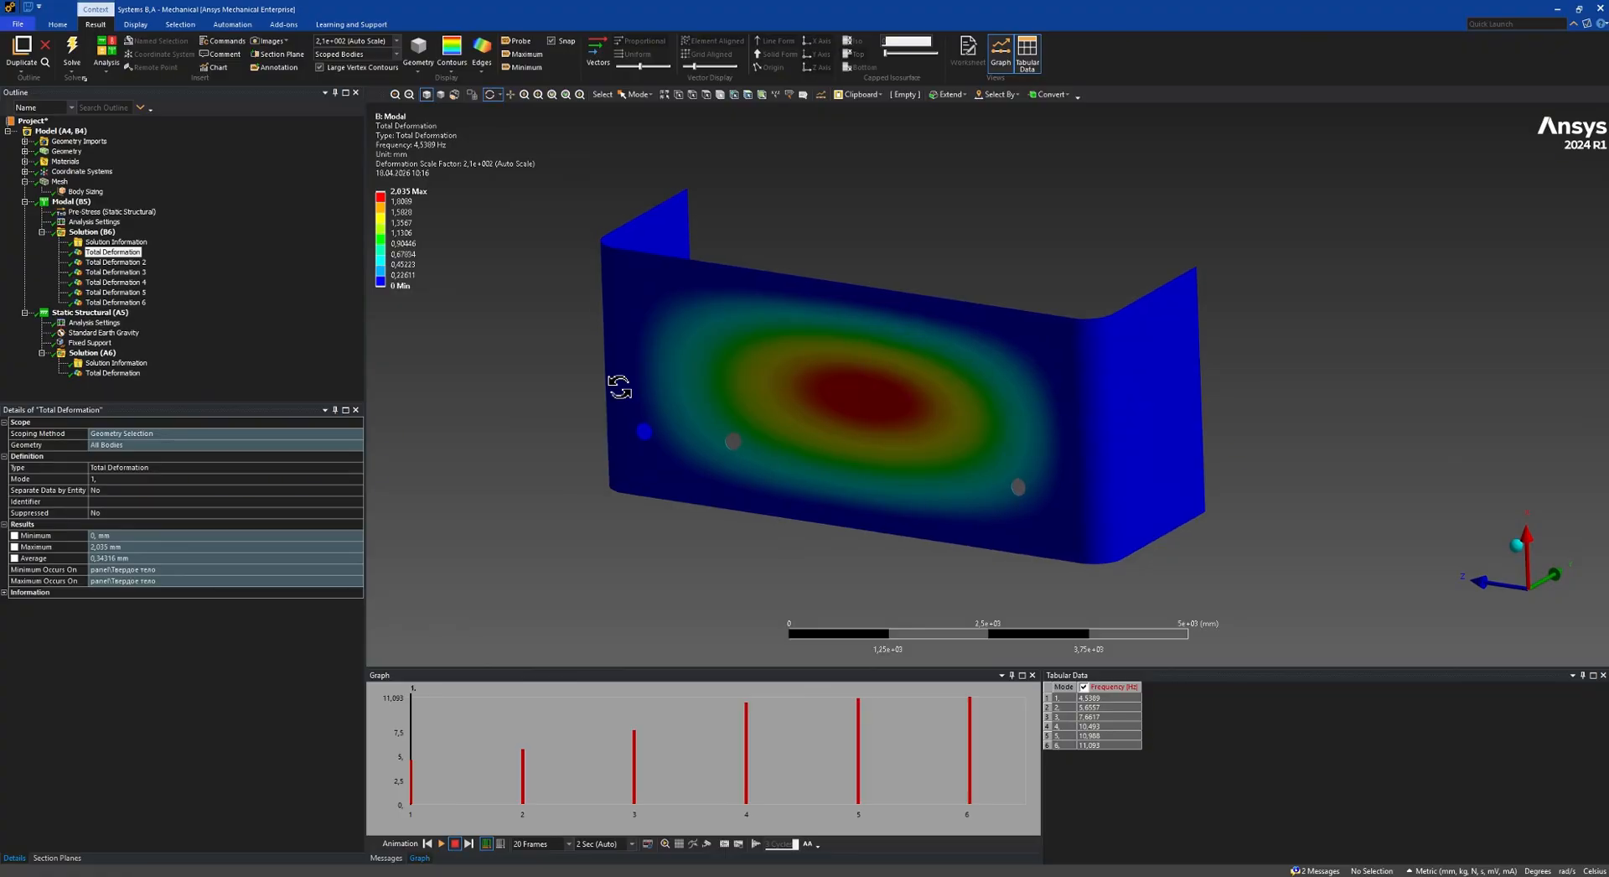
Animate the first mode shape and bring up the static structural Total Deformation to inspect the deformed panel.
{"action": "left_click", "coordinate": [441, 844]}
{"action": "left_click_drag", "start_coordinate": [754, 459], "coordinate": [765, 385]}
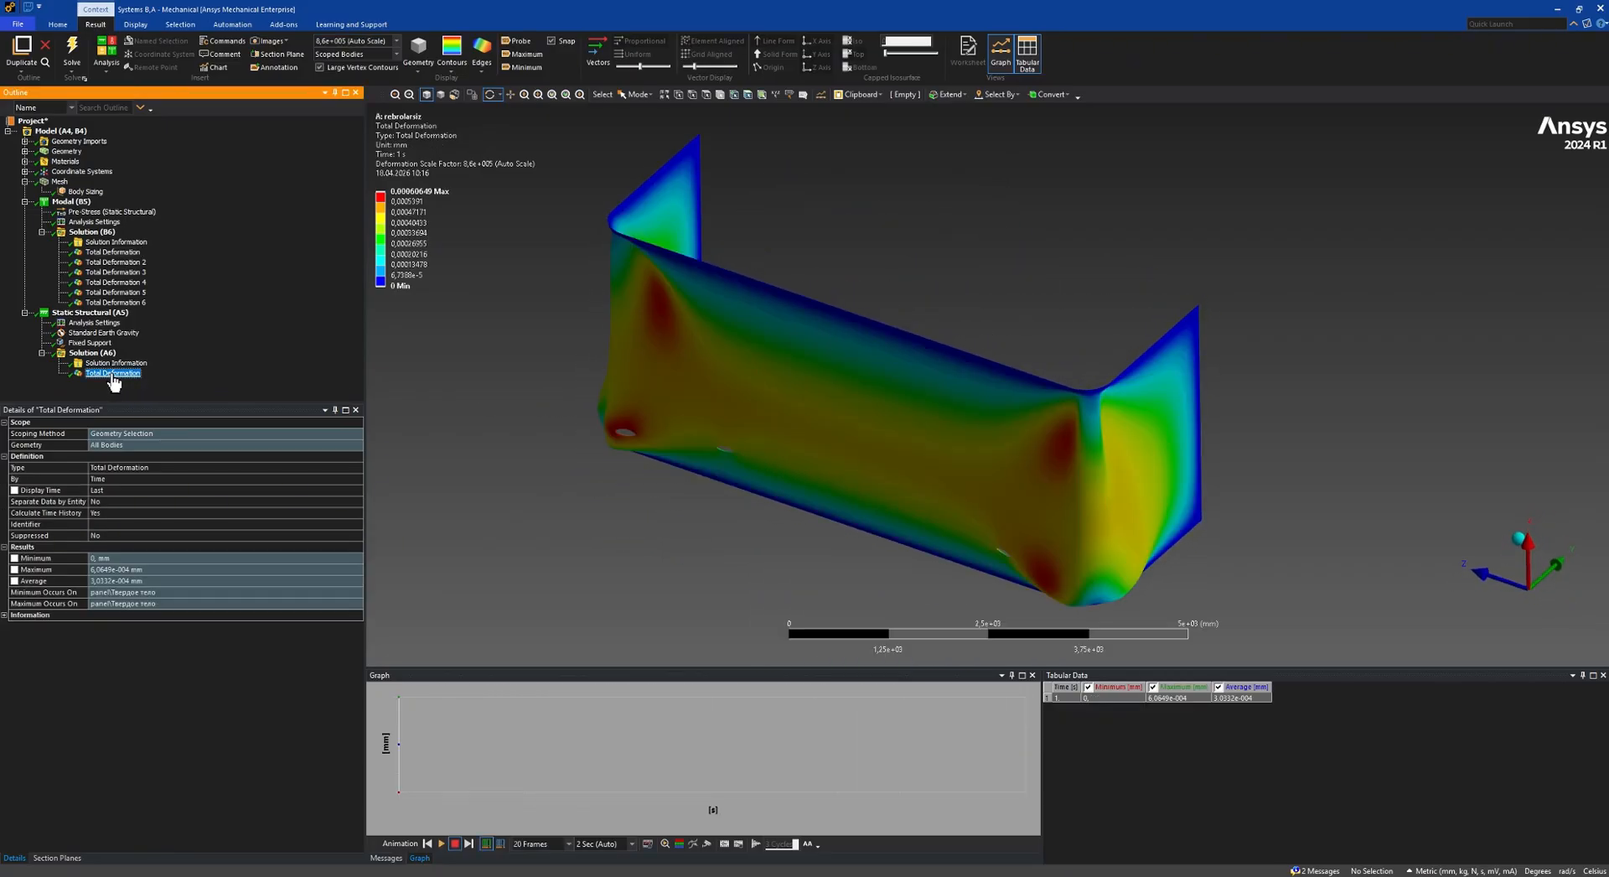
{"action": "left_click_drag", "start_coordinate": [804, 335], "coordinate": [775, 411]}
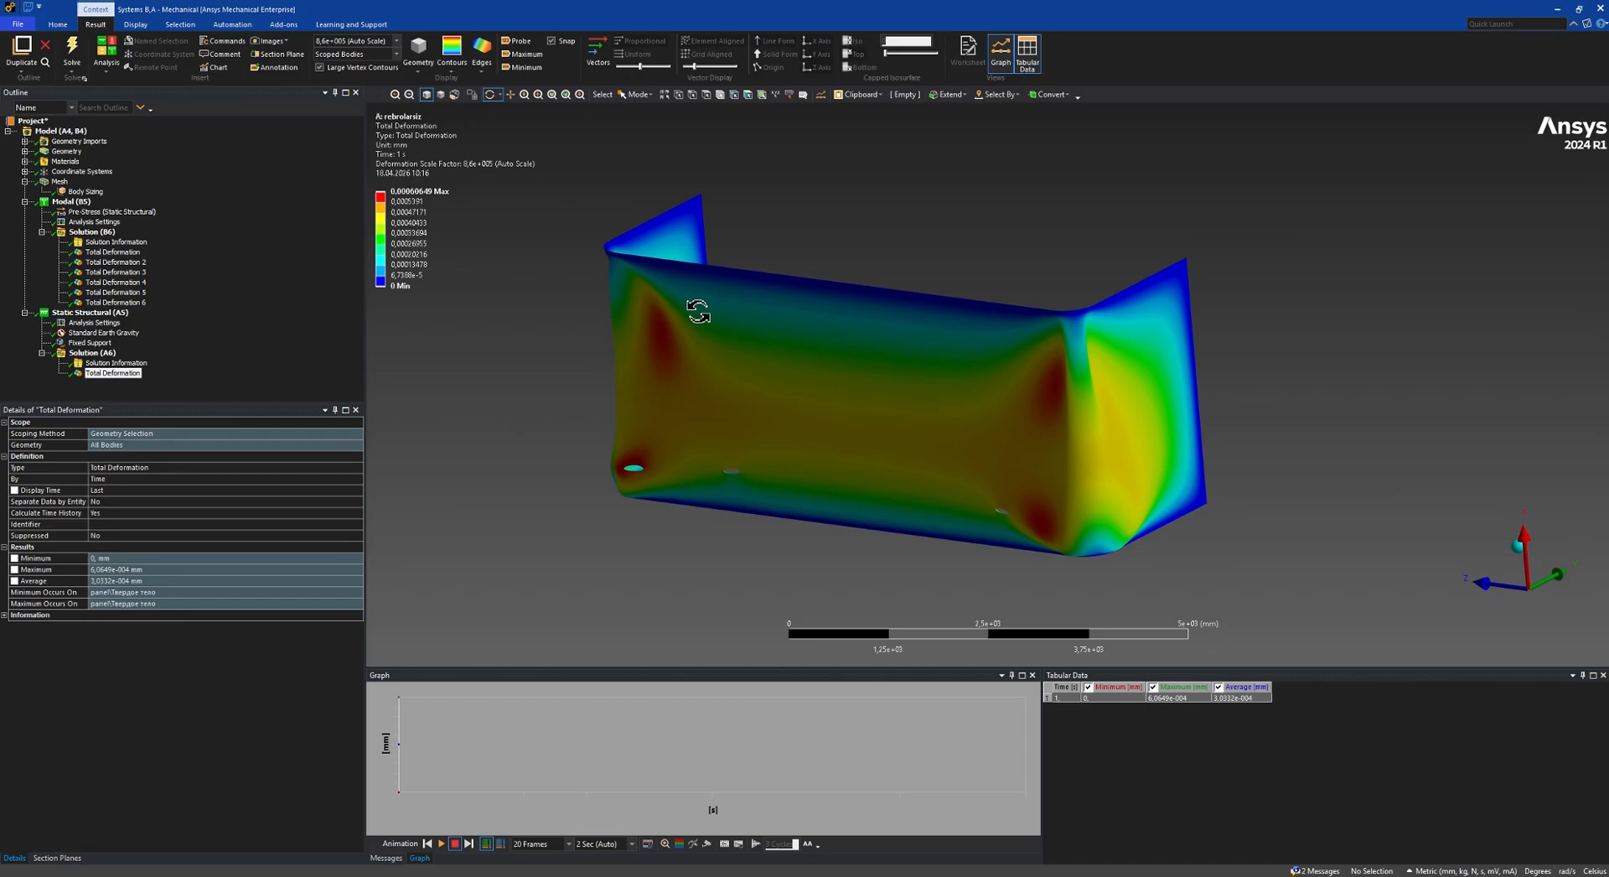
Set the deformation scale to 1.0 (True Scale) and inspect the panel's static deformation from several angles.
{"action": "left_click", "coordinate": [396, 41]}
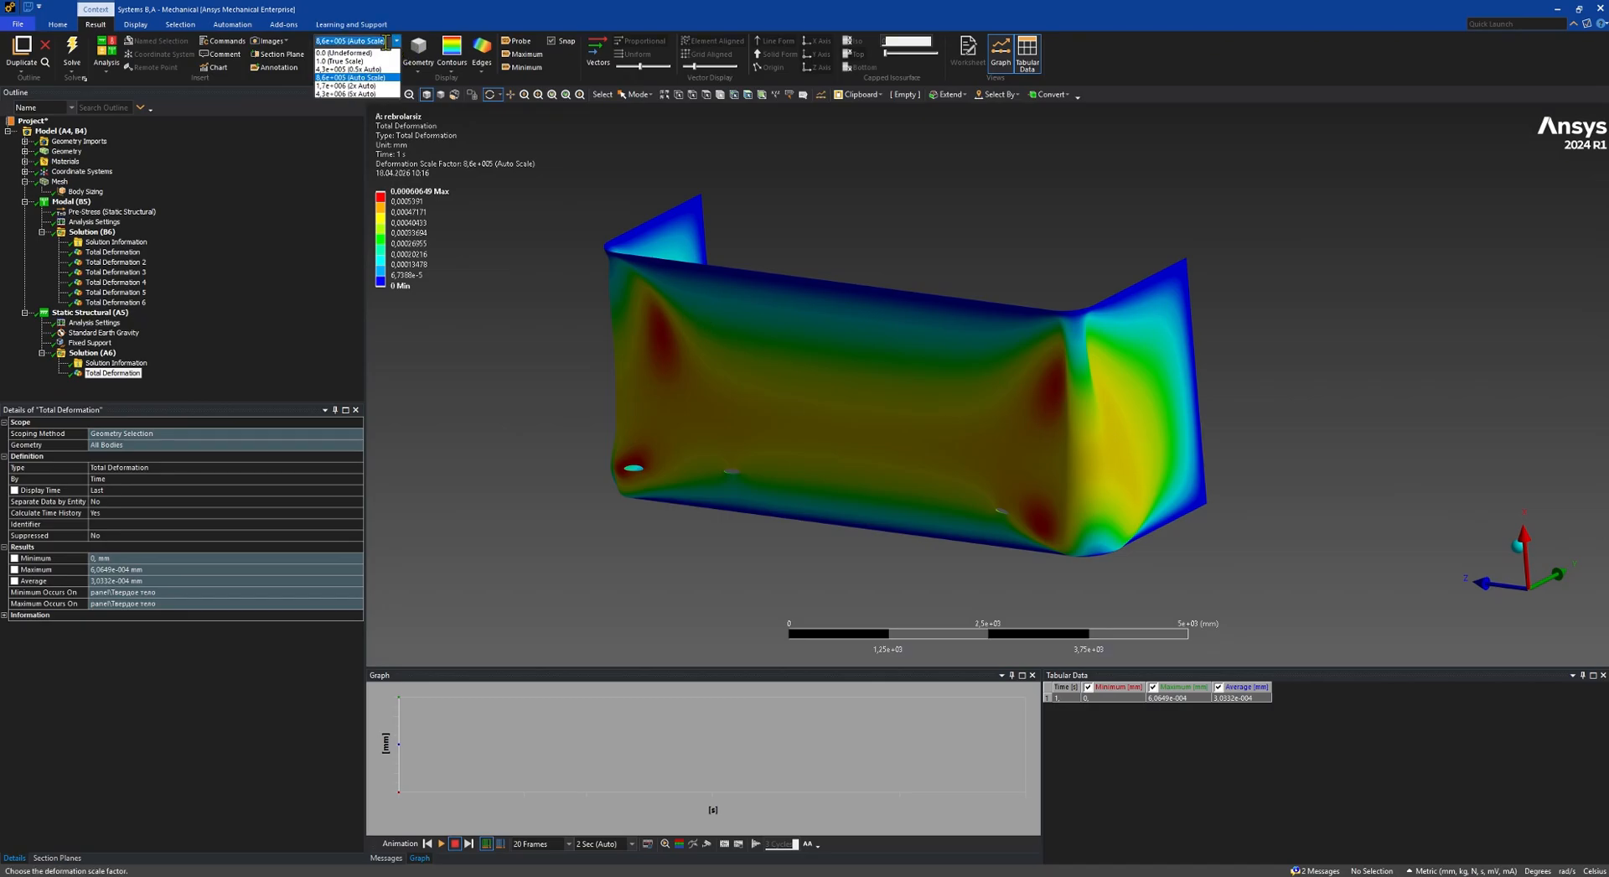
{"action": "left_click", "coordinate": [348, 61]}
{"action": "left_click_drag", "start_coordinate": [934, 455], "coordinate": [654, 383]}
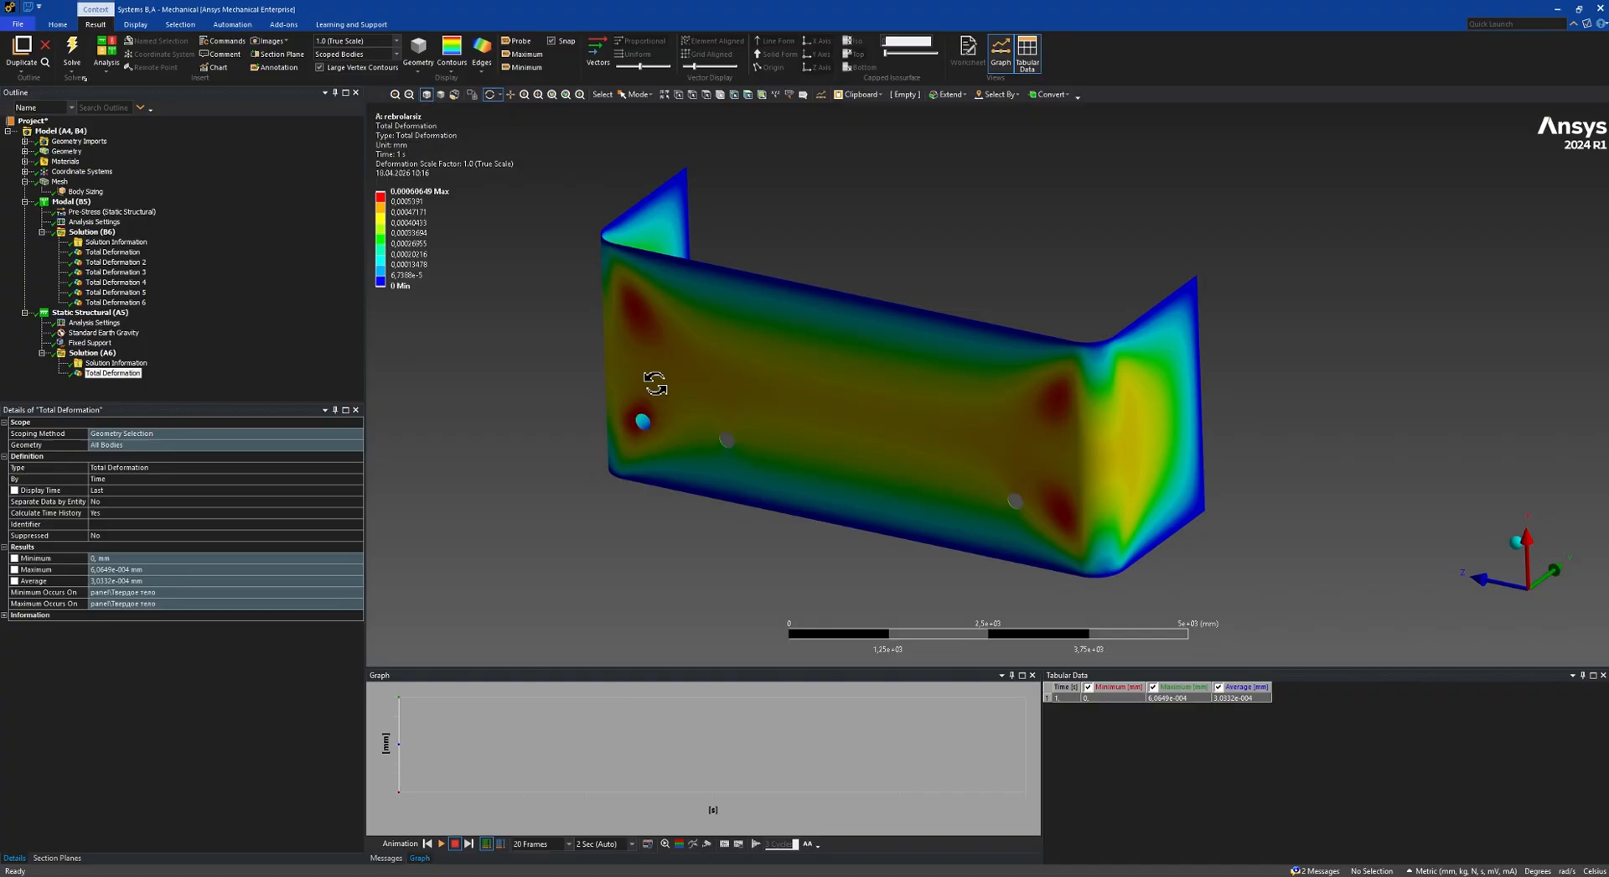
{"action": "left_click_drag", "start_coordinate": [445, 195], "coordinate": [722, 354]}
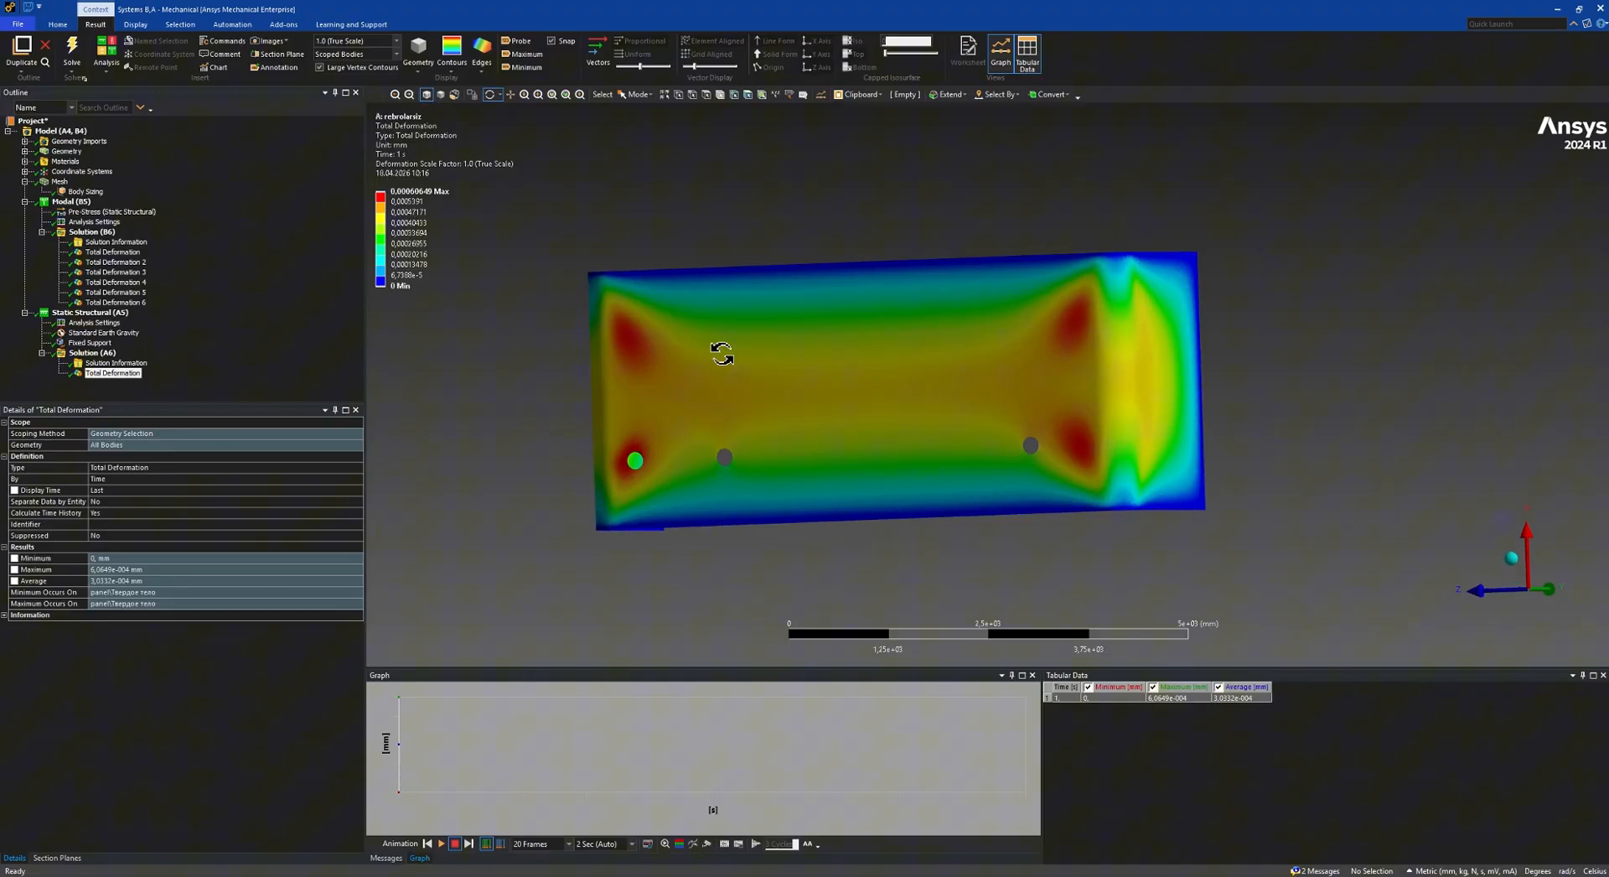
Animate the static structural Total Deformation at true scale and examine the panel from both sides.
{"action": "left_click", "coordinate": [442, 843]}
{"action": "left_click_drag", "start_coordinate": [849, 394], "coordinate": [795, 384]}
{"action": "left_click_drag", "start_coordinate": [628, 405], "coordinate": [857, 383]}
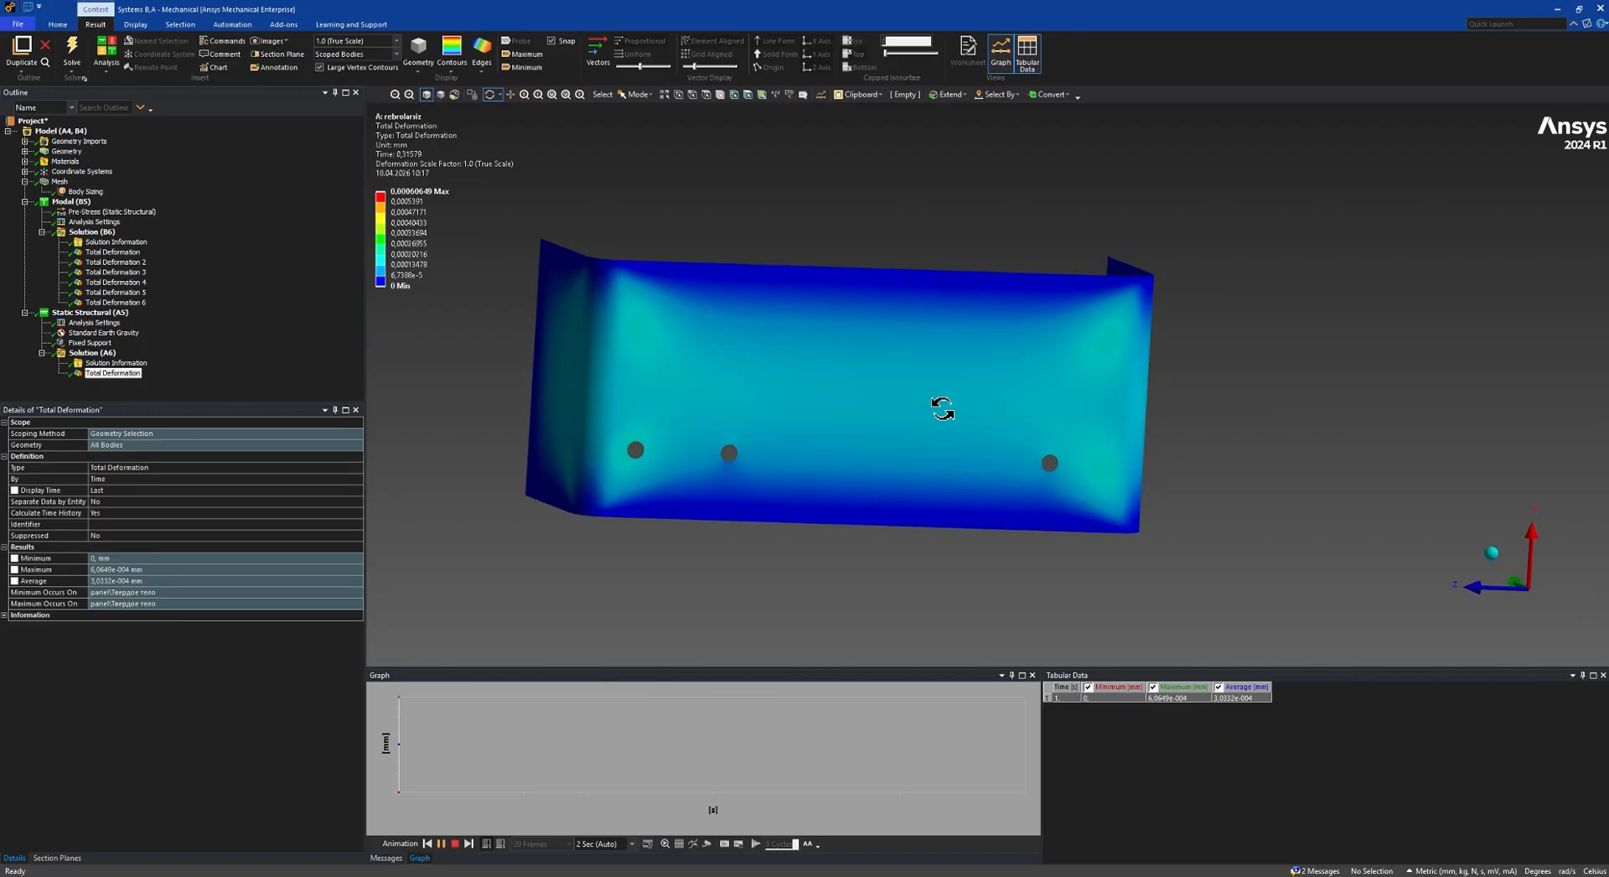
{"action": "left_click_drag", "start_coordinate": [942, 408], "coordinate": [873, 401]}
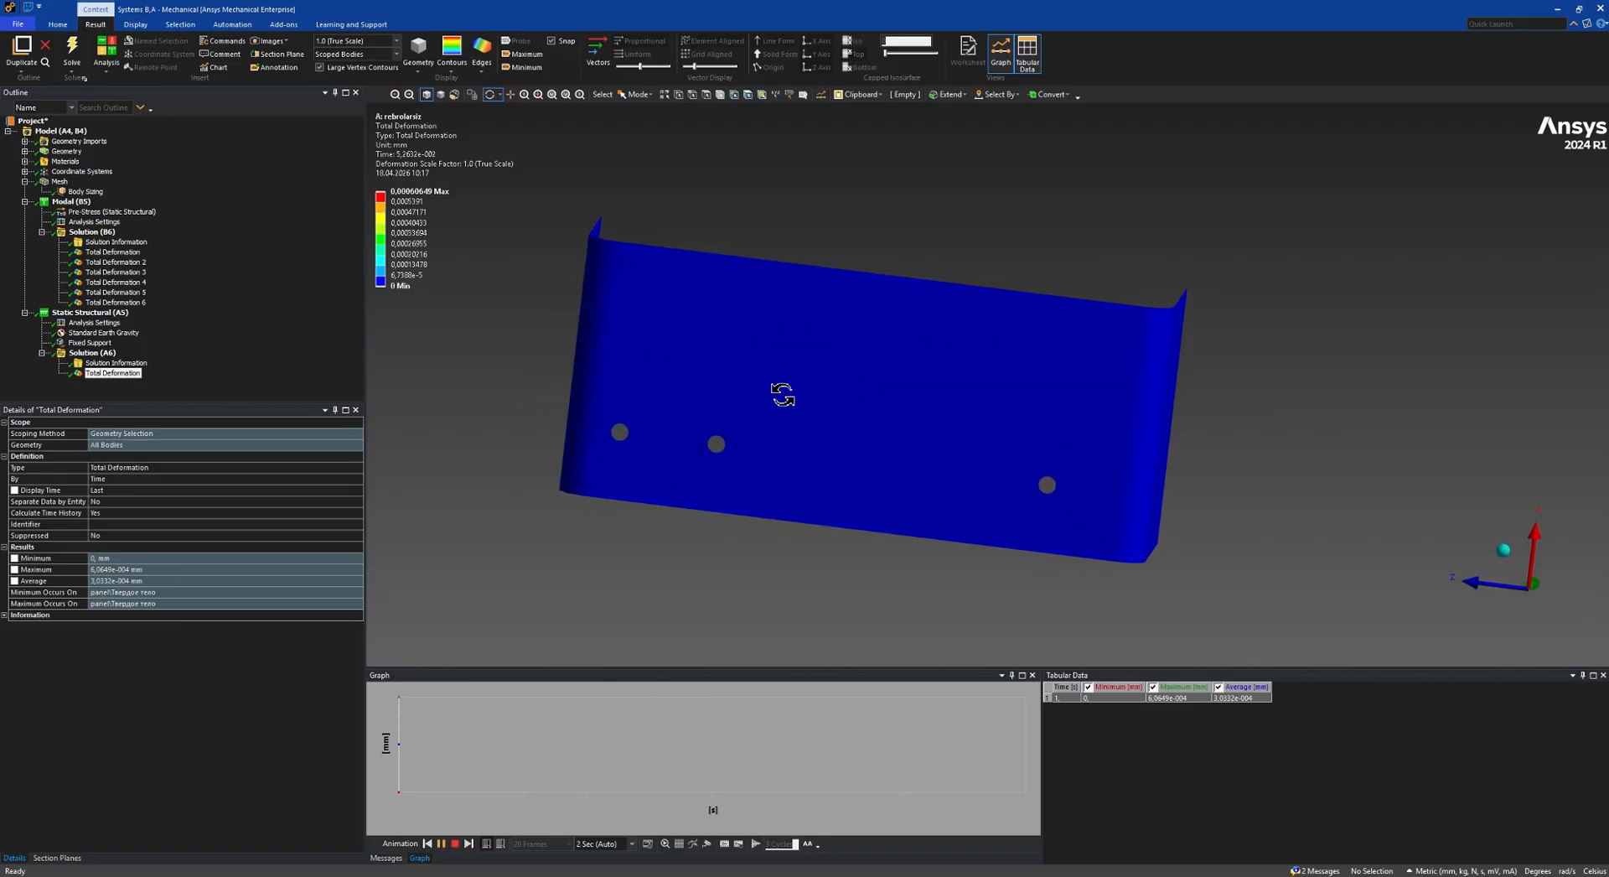
{"action": "left_click_drag", "start_coordinate": [705, 377], "coordinate": [738, 363]}
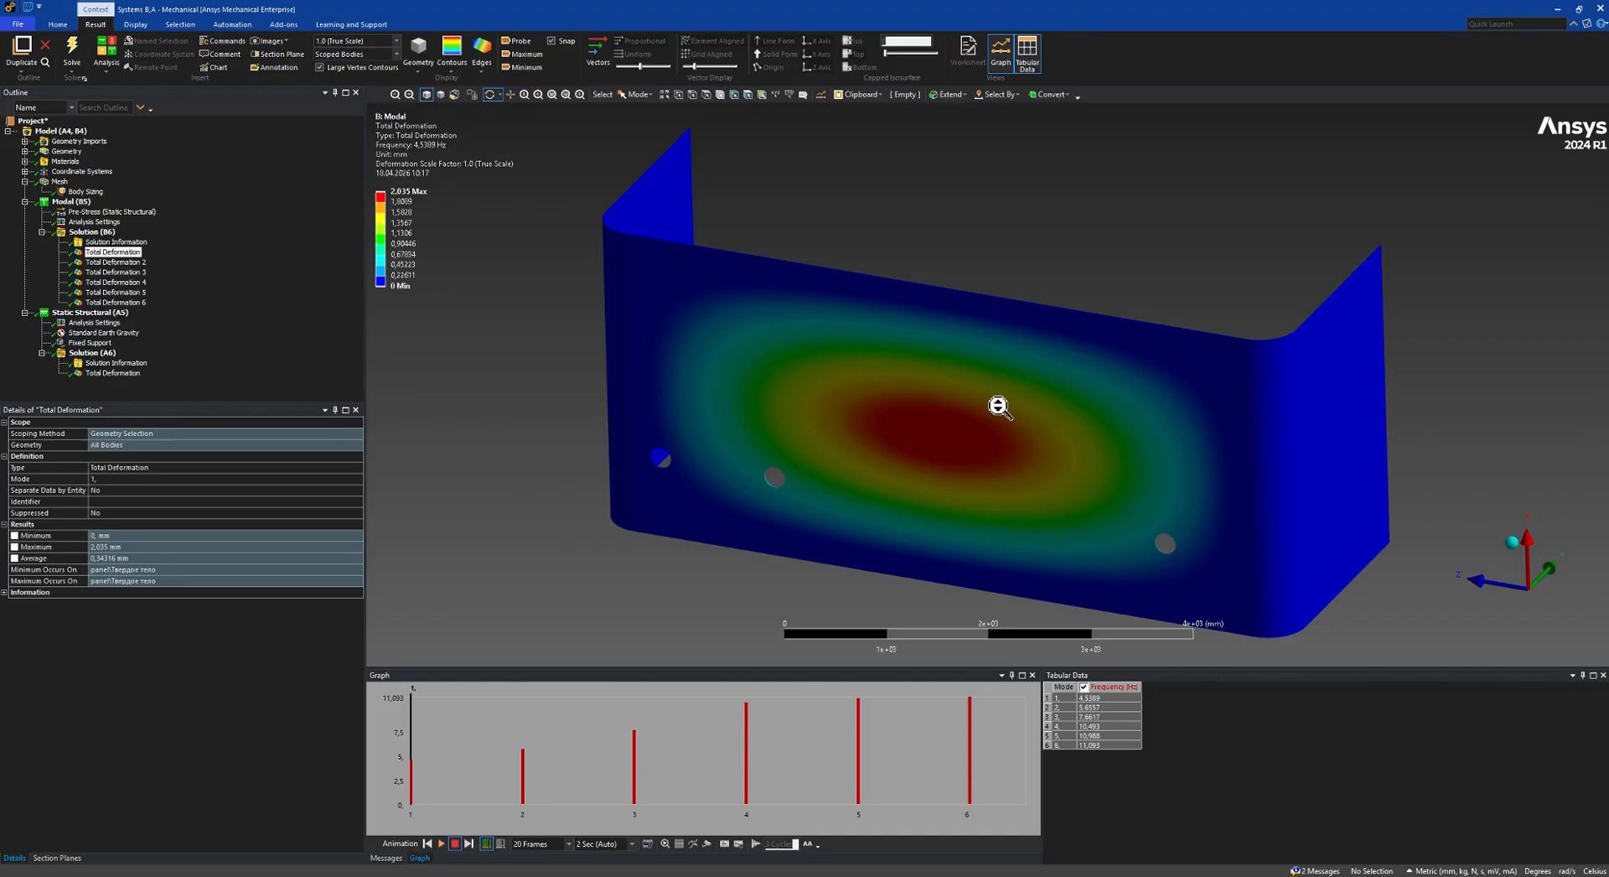
Return to the first mode's Total Deformation and examine its contours on the panel up close.
{"action": "mouse_move", "coordinate": [995, 405]}
{"action": "left_mouse_down"}
{"action": "mouse_move", "coordinate": [956, 366]}
{"action": "mouse_move", "coordinate": [1167, 394]}
{"action": "mouse_move", "coordinate": [1016, 374]}
{"action": "mouse_move", "coordinate": [961, 400]}
{"action": "mouse_move", "coordinate": [941, 431]}
{"action": "mouse_move", "coordinate": [1138, 396]}
{"action": "mouse_move", "coordinate": [1063, 359]}
{"action": "mouse_move", "coordinate": [1053, 416]}
{"action": "mouse_move", "coordinate": [1011, 406]}
{"action": "left_mouse_up"}
{"action": "scroll", "coordinate": [1011, 404], "scroll_direction": "down", "scroll_amount": 2}
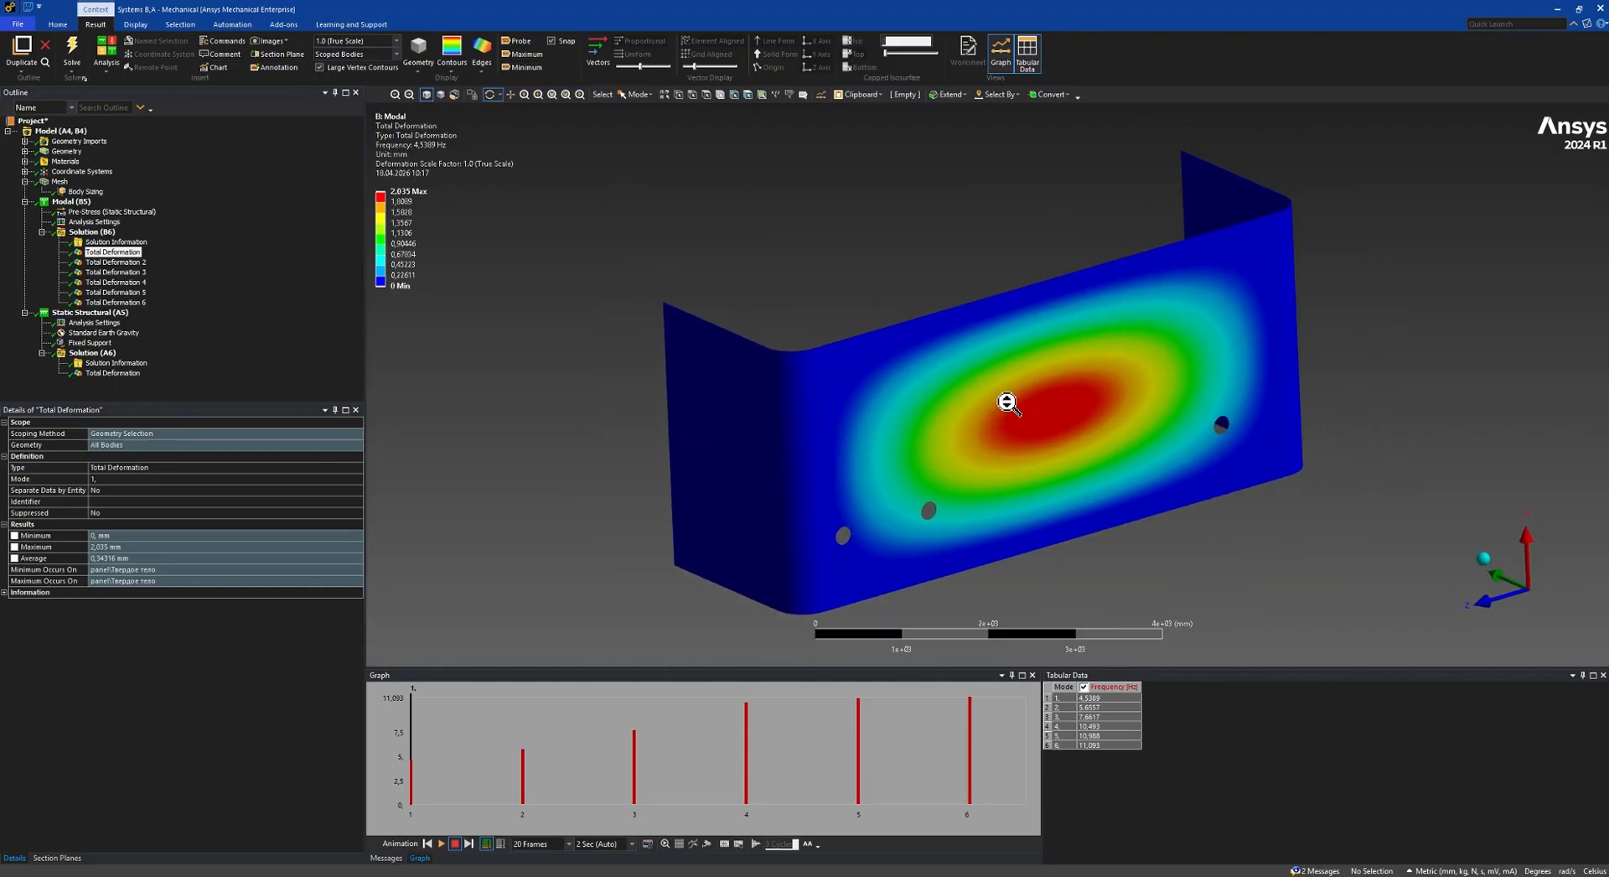
{"action": "scroll", "coordinate": [1014, 406], "scroll_direction": "up", "scroll_amount": 3}
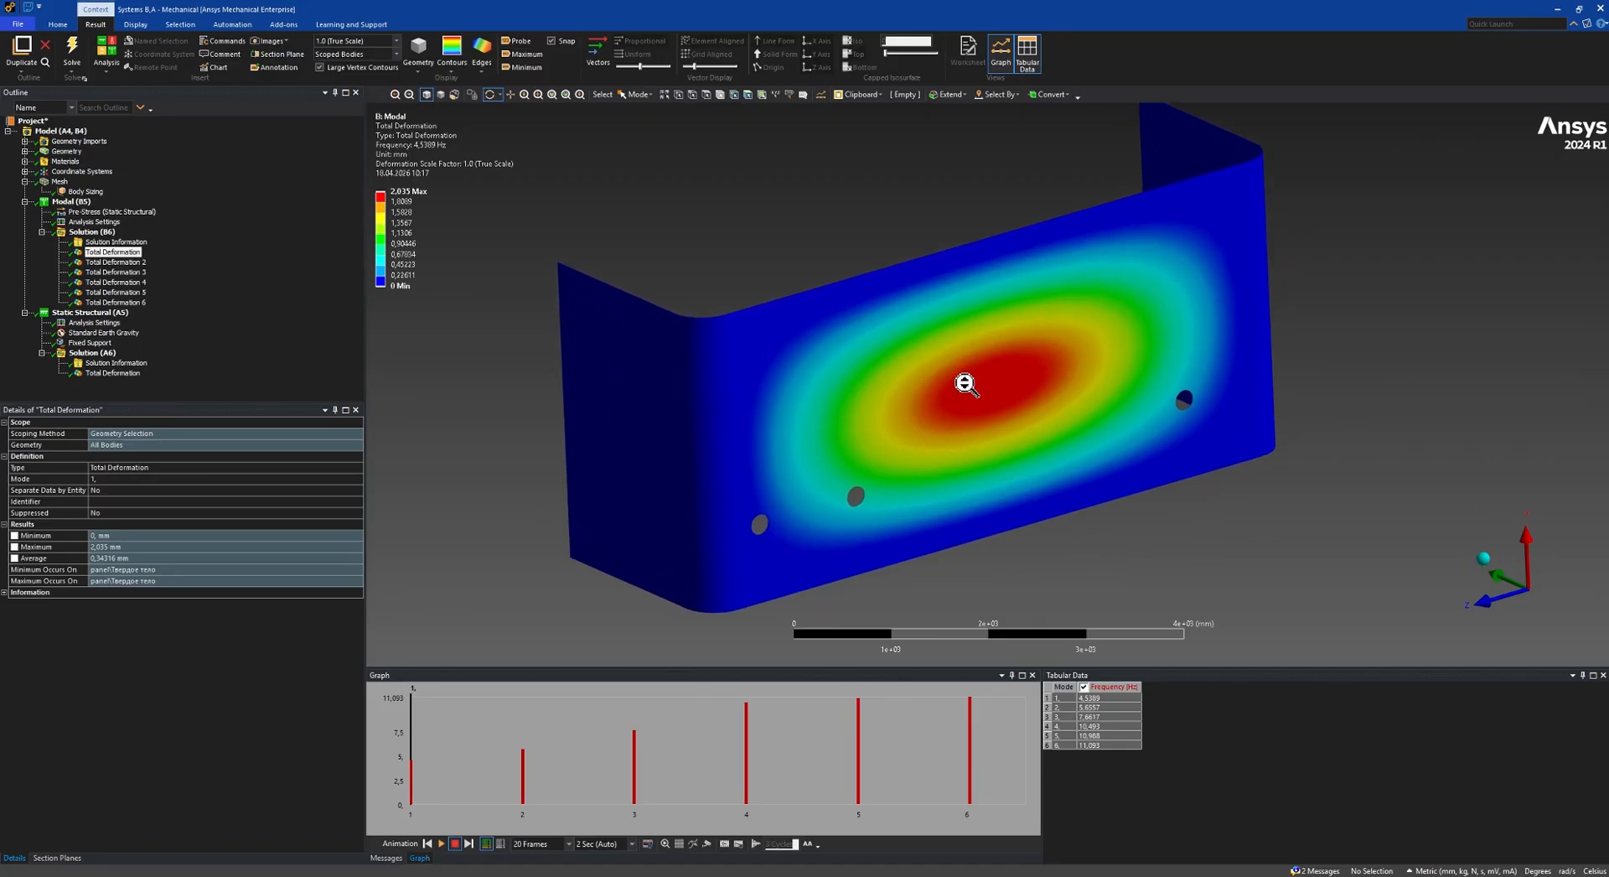